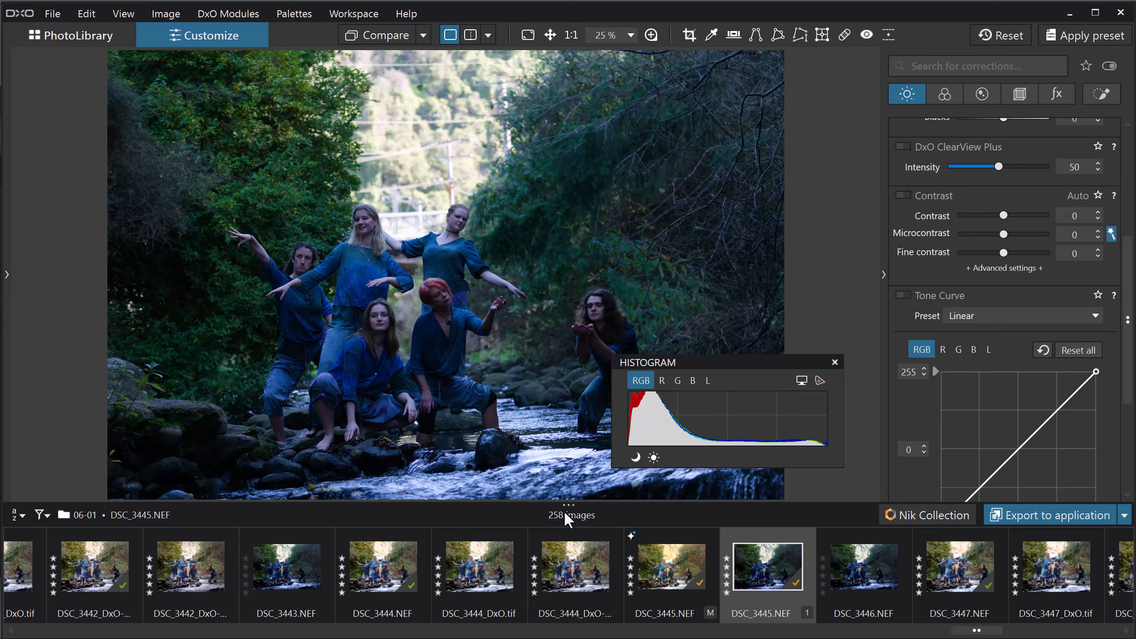
Step: Collapse the filmstrip to enlarge the photo and move the floating histogram to the upper part of the image
{"action": "left_click_drag", "start_coordinate": [564, 503], "coordinate": [565, 582]}
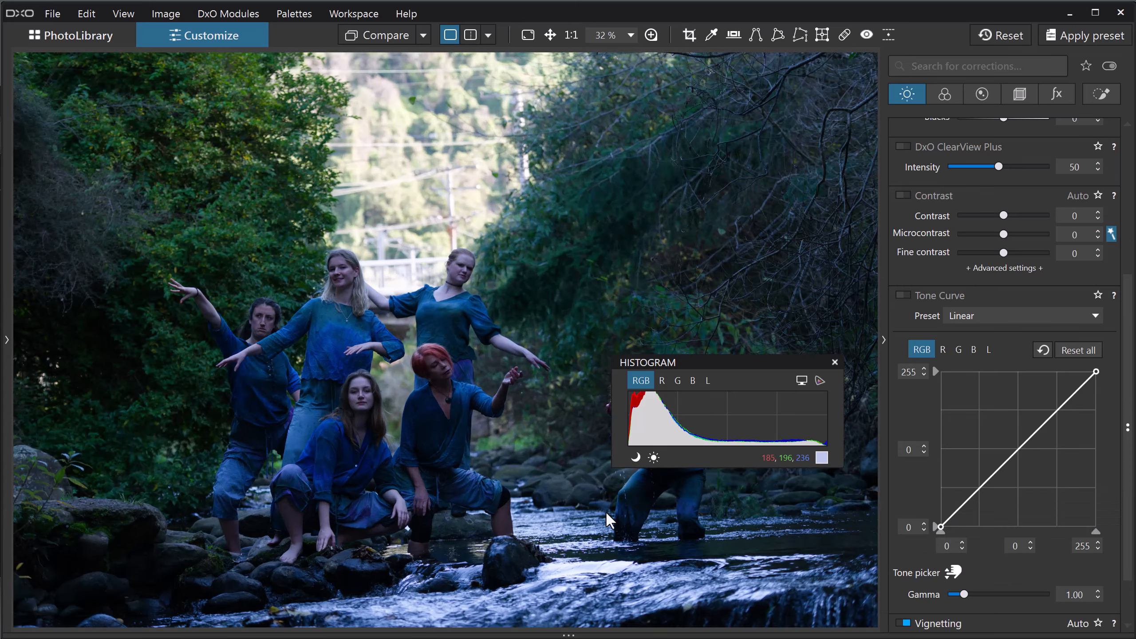
{"action": "left_click_drag", "start_coordinate": [685, 362], "coordinate": [679, 82]}
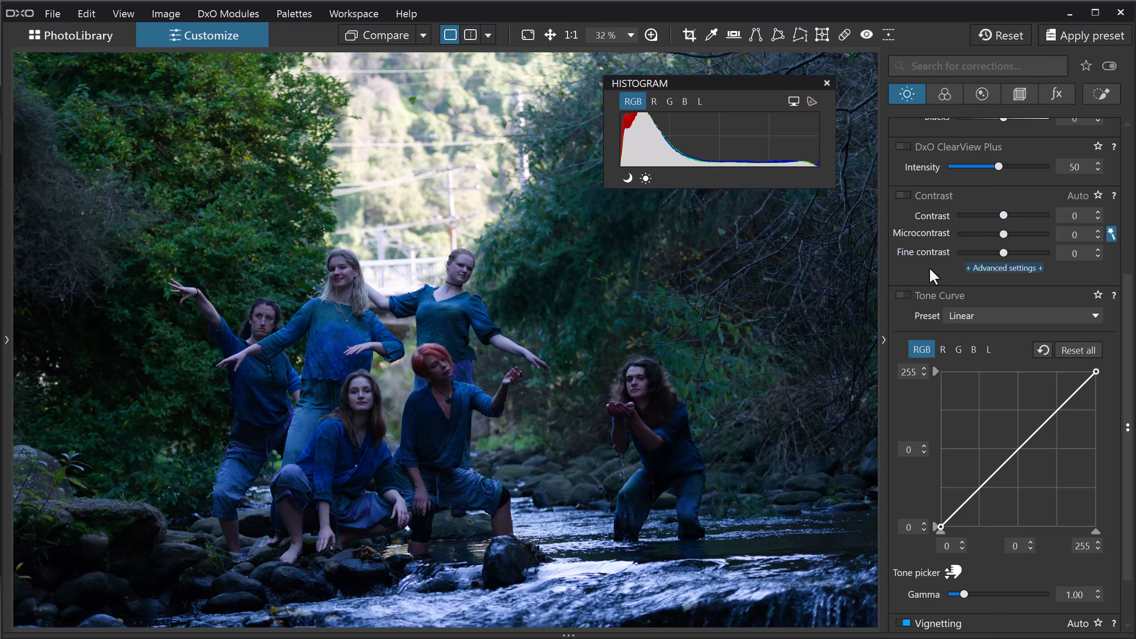
Step: Enable Color/B&W Rendering with the generic camera profile and set the RAW white balance temperature to 11975
{"action": "left_click", "coordinate": [945, 95]}
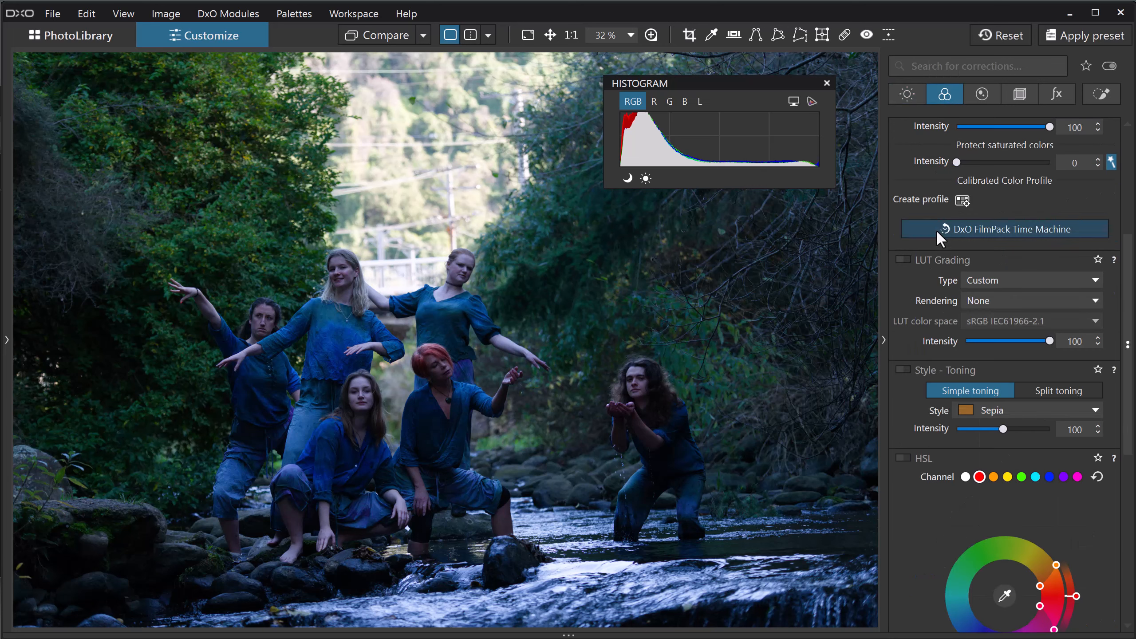
{"action": "scroll", "coordinate": [936, 233], "scroll_direction": "up", "scroll_amount": 5}
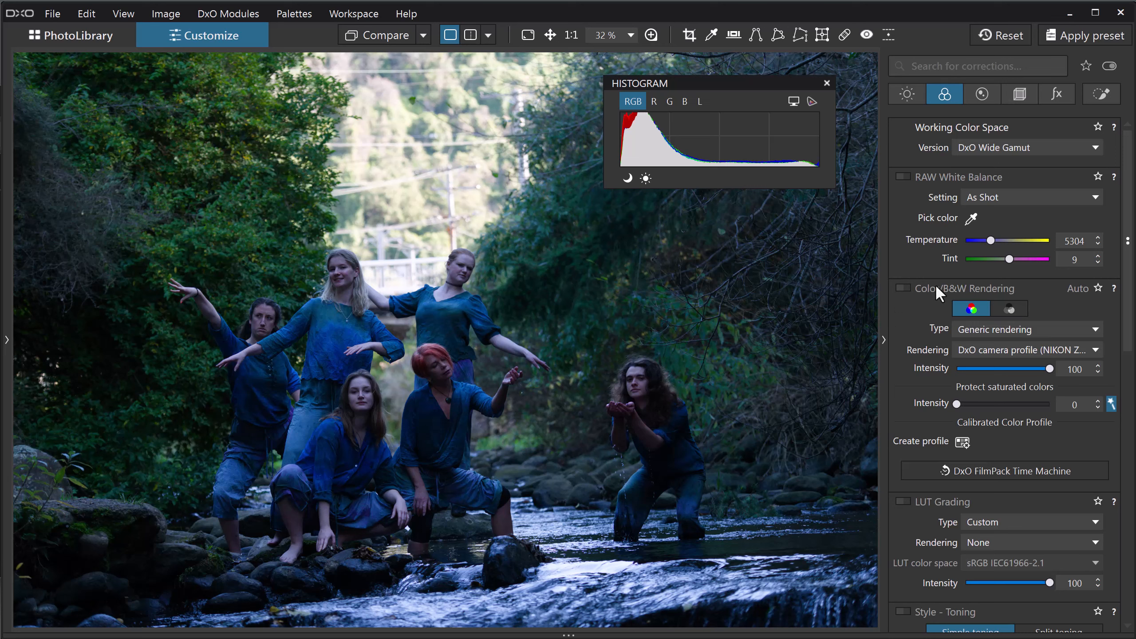
{"action": "left_click", "coordinate": [903, 287]}
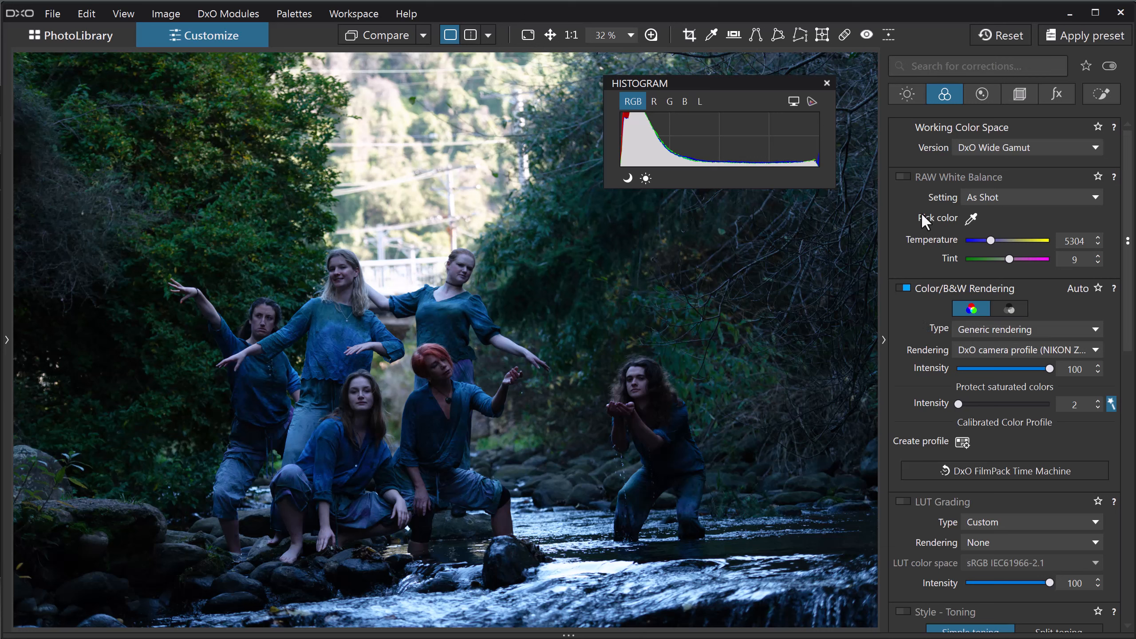
{"action": "left_click", "coordinate": [906, 176]}
{"action": "left_click_drag", "start_coordinate": [990, 244], "coordinate": [1013, 242]}
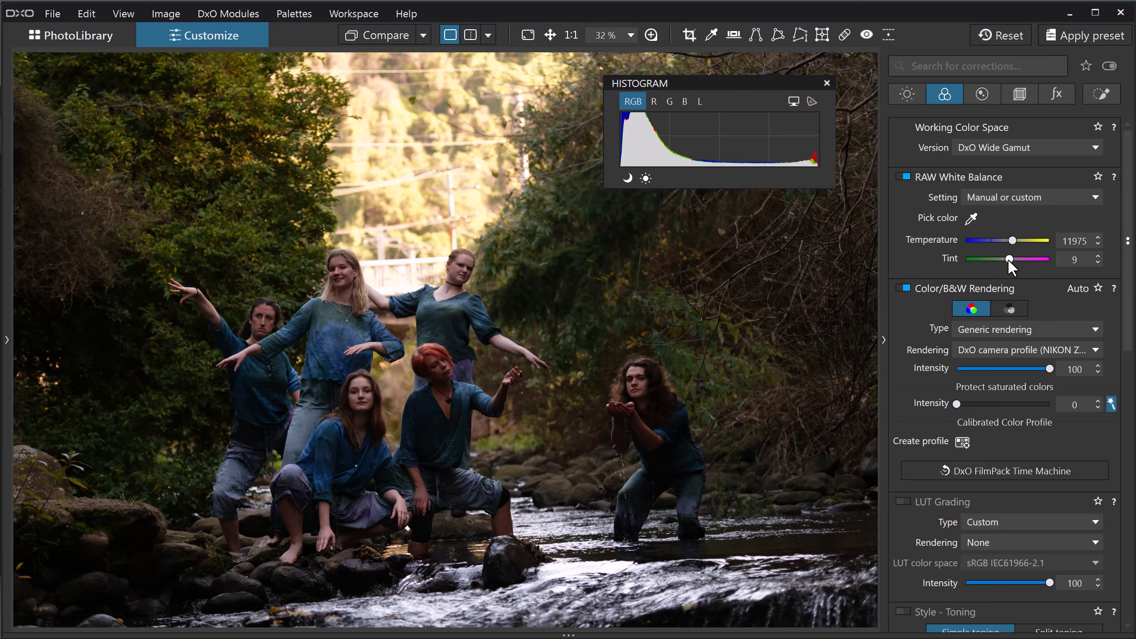
{"action": "left_click_drag", "start_coordinate": [1009, 263], "coordinate": [1009, 263]}
Step: Enable DxO Smart Lighting and switch it to Spot Weighted
{"action": "left_click", "coordinate": [908, 96]}
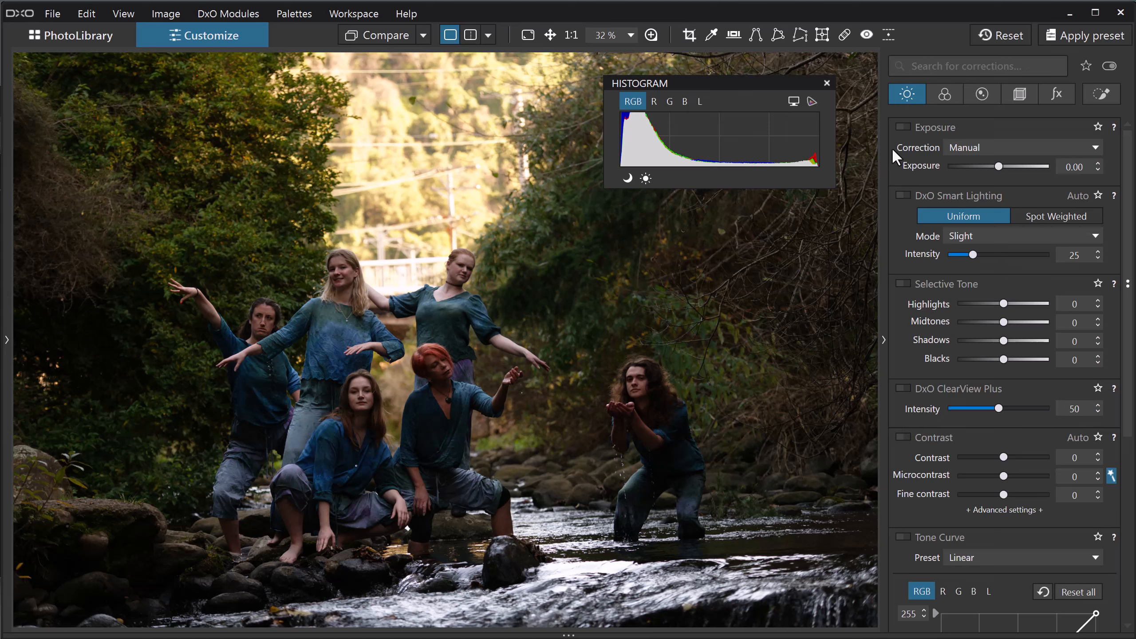
{"action": "left_click", "coordinate": [905, 193]}
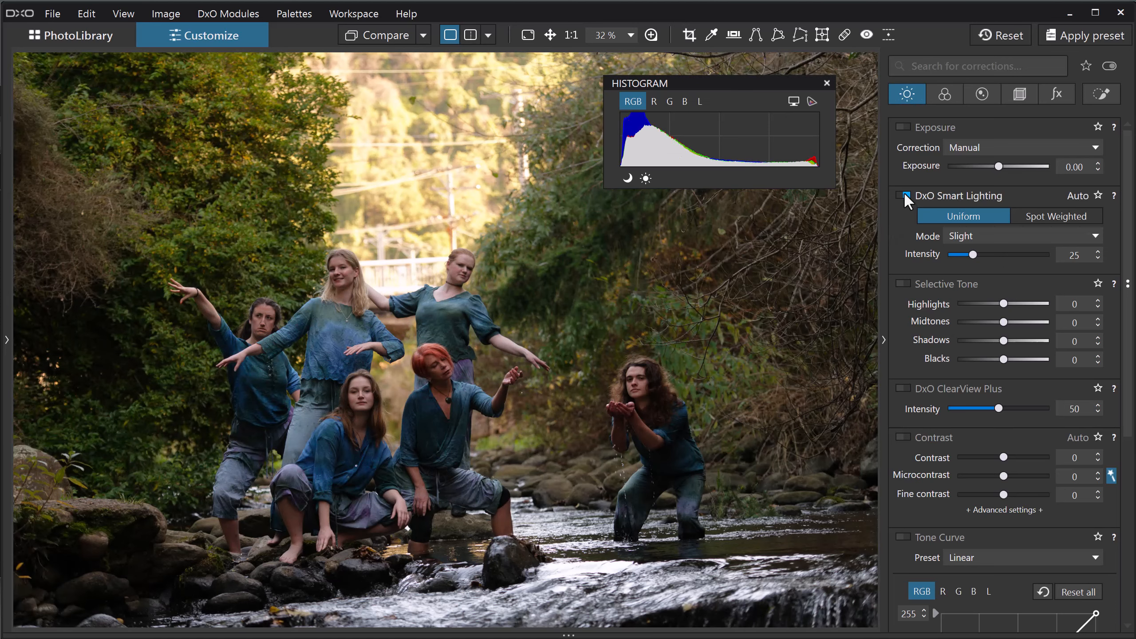
{"action": "left_click", "coordinate": [1049, 216]}
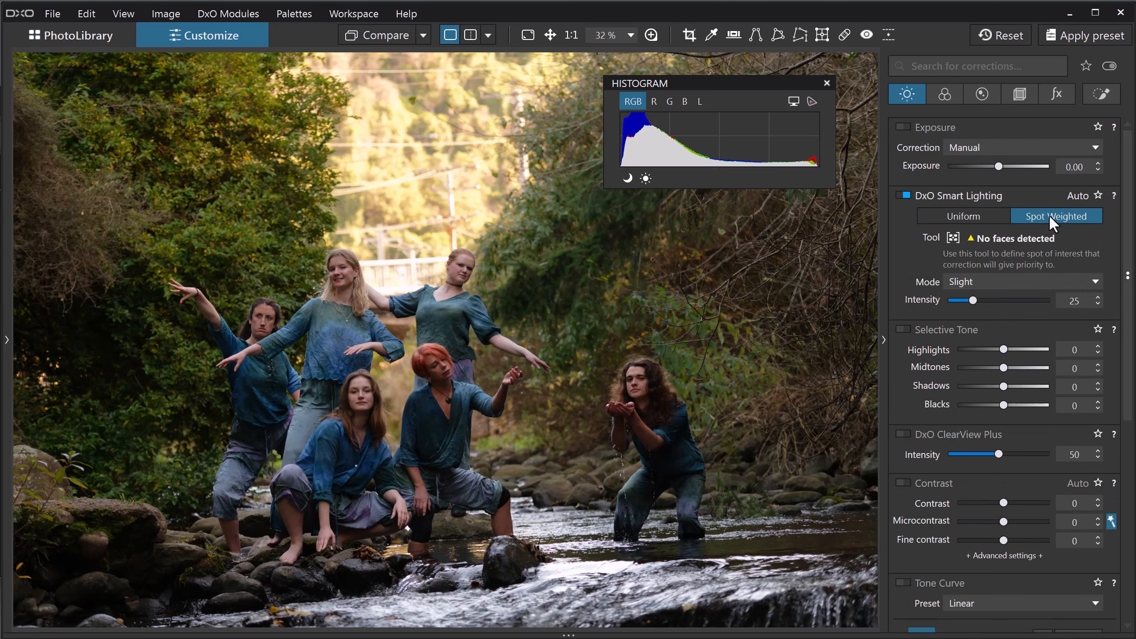
Step: Mark the faces of five people, all except the red-haired person, as spot weighted areas for Smart Lighting
{"action": "left_click", "coordinate": [953, 239]}
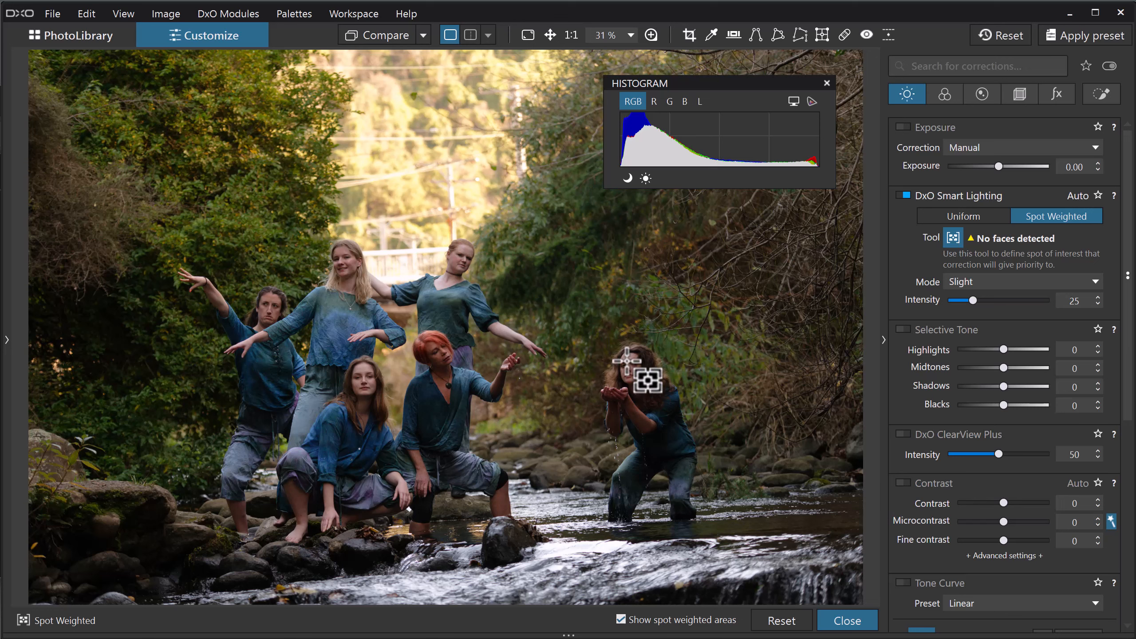
{"action": "left_click_drag", "start_coordinate": [622, 359], "coordinate": [639, 381]}
{"action": "left_click_drag", "start_coordinate": [451, 247], "coordinate": [469, 272]}
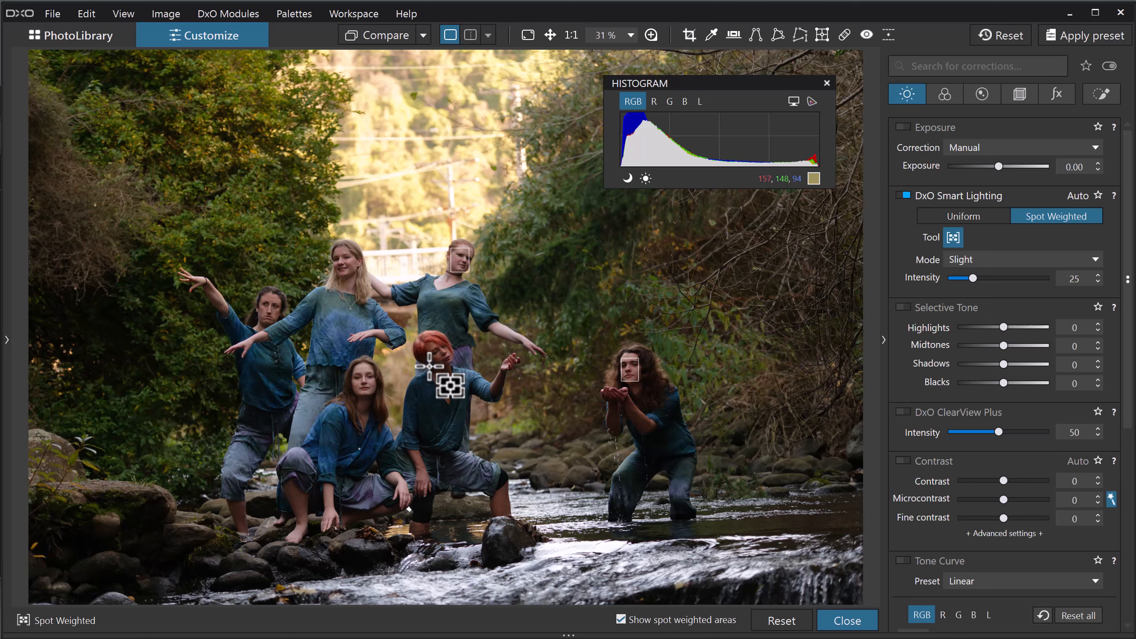
{"action": "left_click_drag", "start_coordinate": [353, 368], "coordinate": [374, 393]}
{"action": "left_click_drag", "start_coordinate": [334, 252], "coordinate": [355, 271]}
{"action": "left_click_drag", "start_coordinate": [258, 300], "coordinate": [275, 321]}
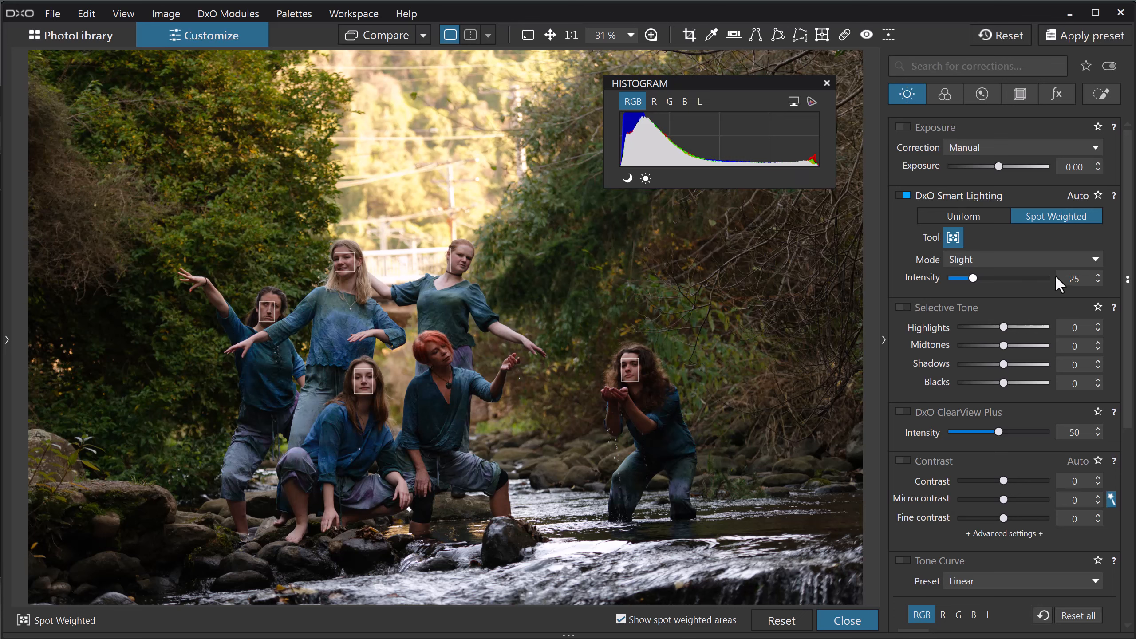
Step: Set the Smart Lighting mode to Medium with intensity 50 and leave the spot weighted area tool
{"action": "left_click", "coordinate": [1036, 256]}
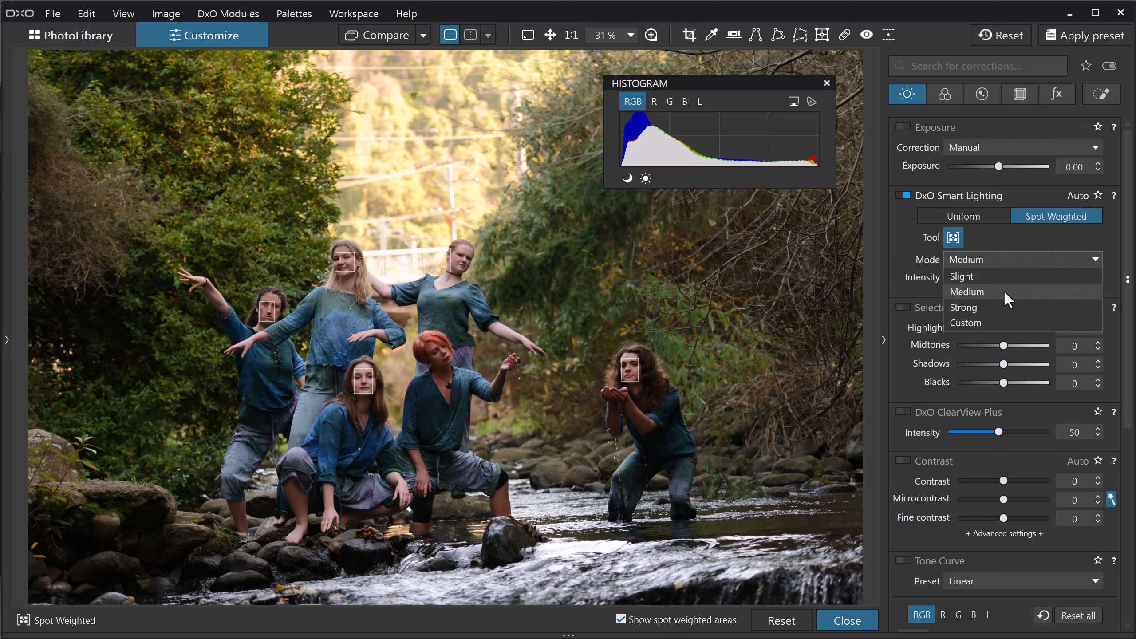
{"action": "left_click", "coordinate": [1003, 292]}
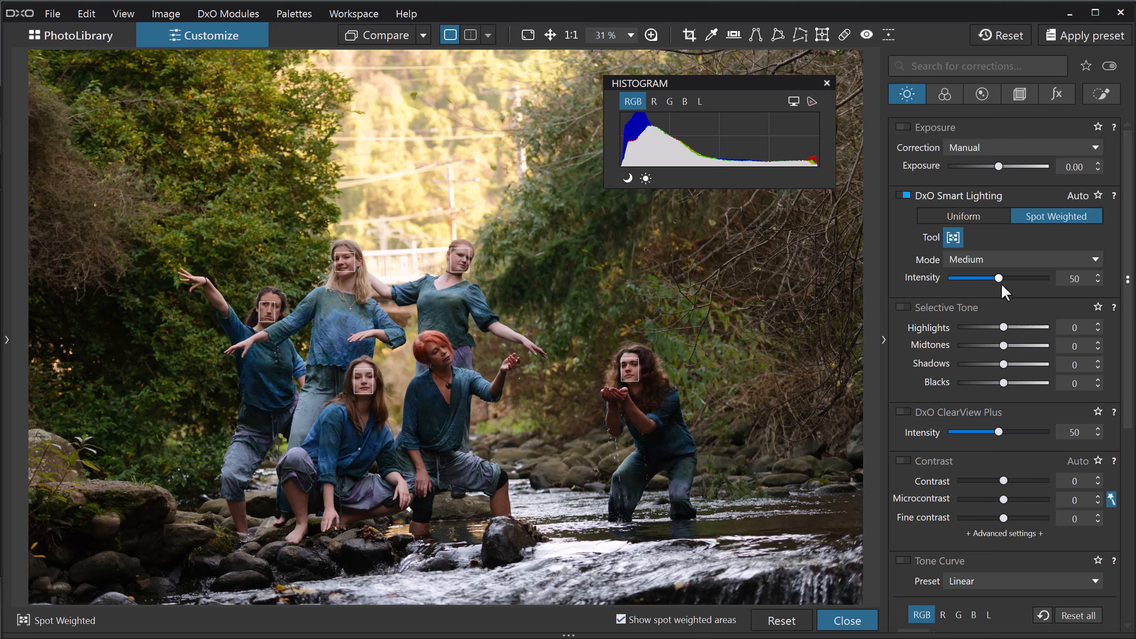
{"action": "left_click", "coordinate": [1001, 282]}
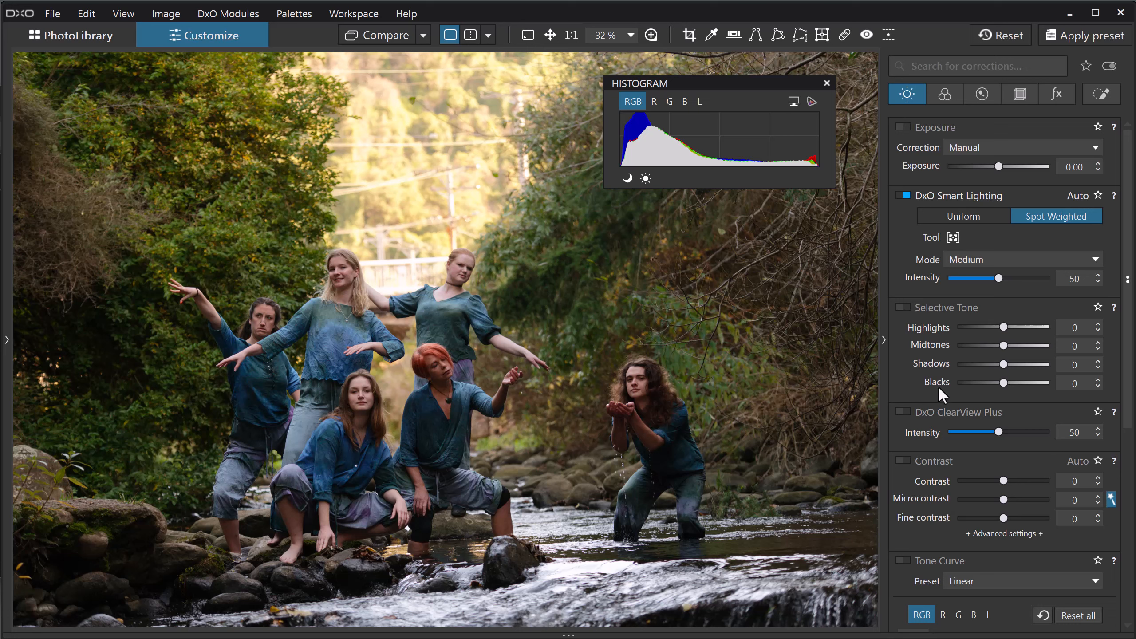
Step: Adjust Selective Tone to Highlights -25, Midtones 15, Shadows 10 and Blacks 15
{"action": "left_click", "coordinate": [991, 325]}
{"action": "left_click", "coordinate": [1017, 344]}
{"action": "left_click", "coordinate": [1022, 346]}
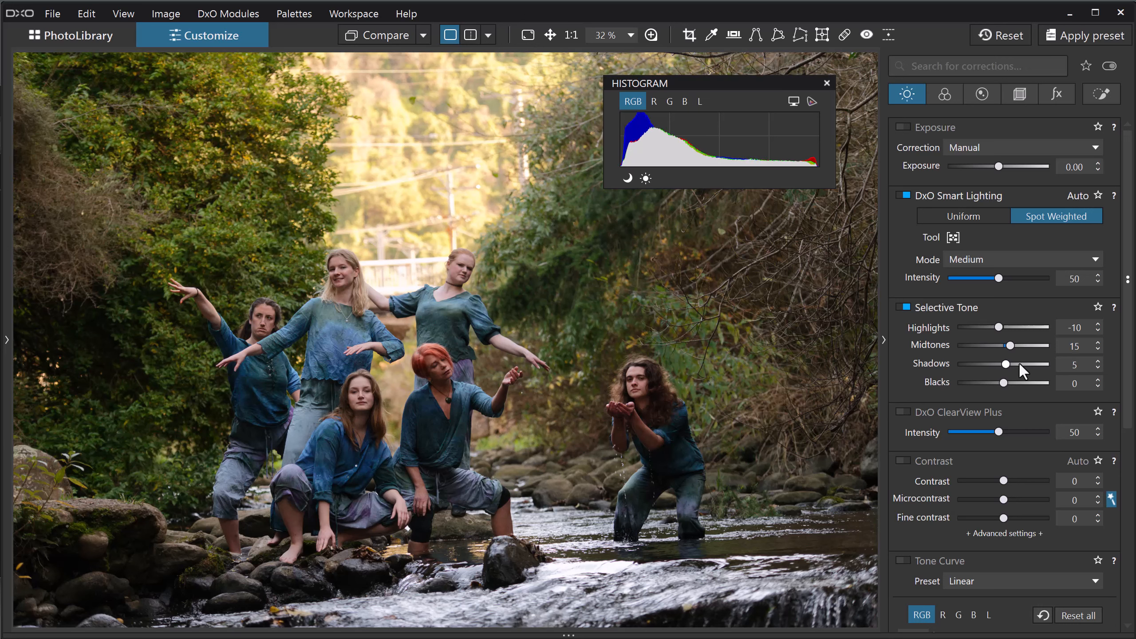
{"action": "left_click", "coordinate": [1019, 363]}
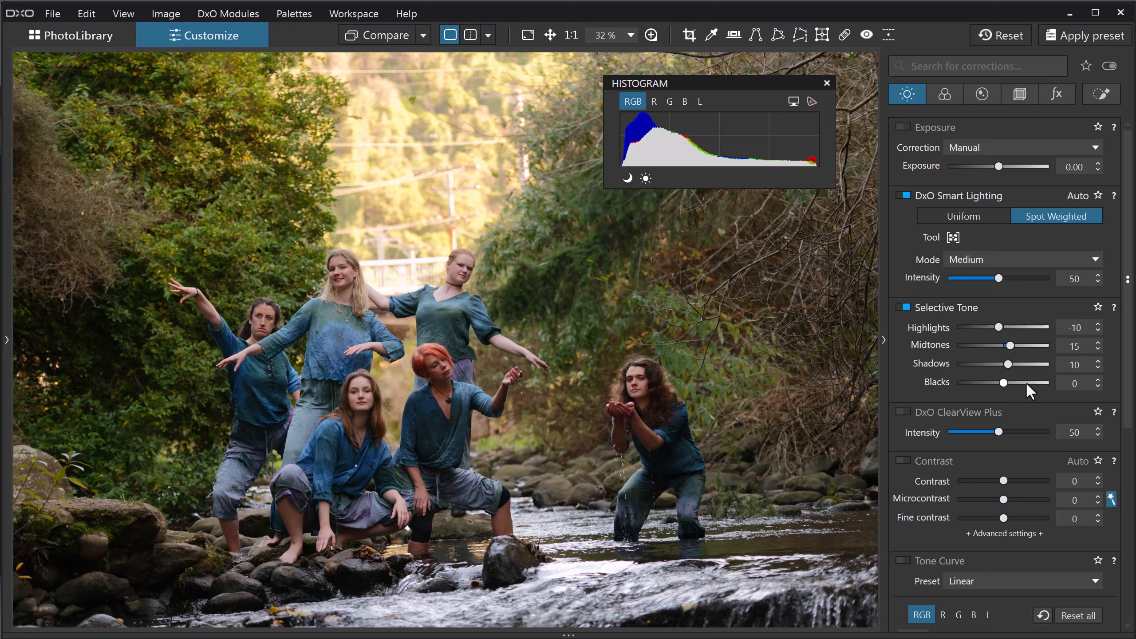
{"action": "left_click", "coordinate": [1026, 383]}
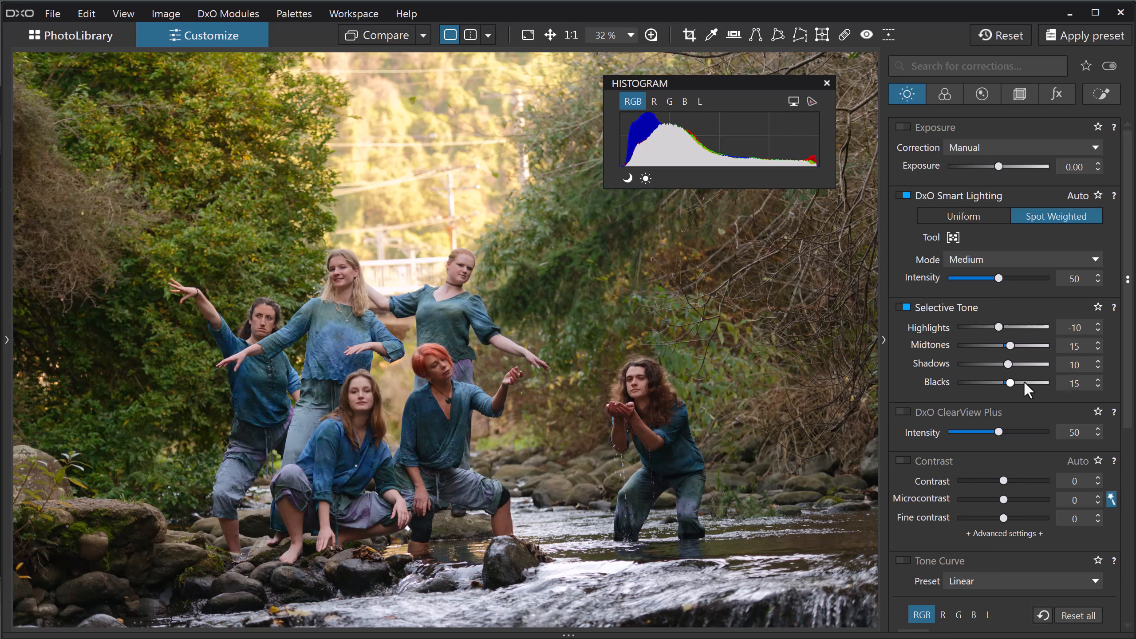
{"action": "left_click", "coordinate": [979, 328]}
{"action": "left_click", "coordinate": [979, 328]}
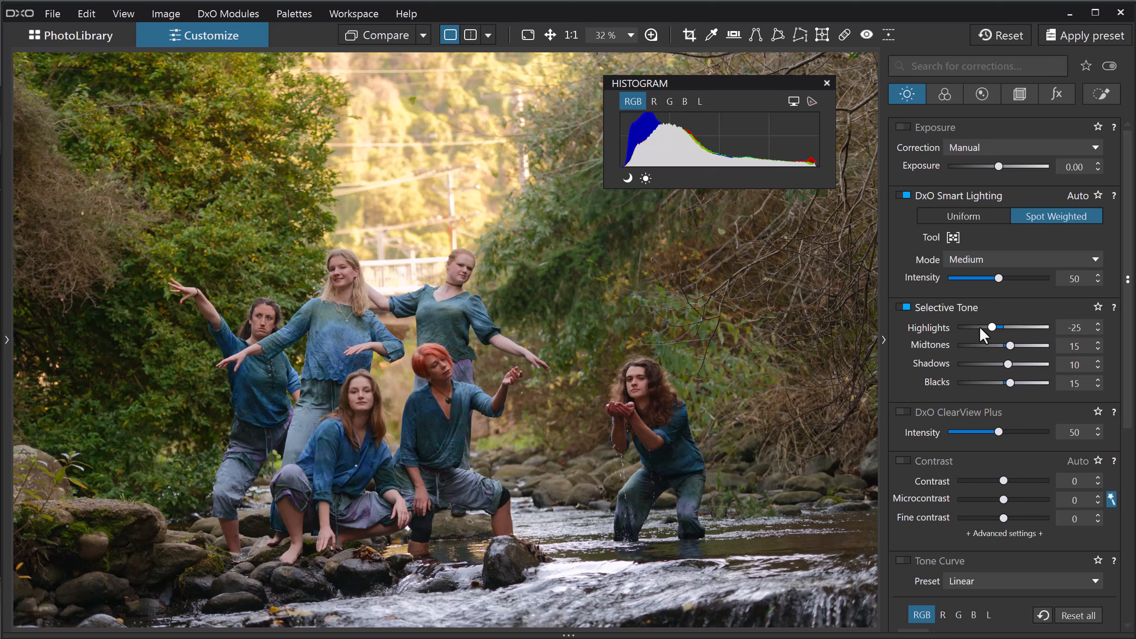
Step: Try DxO ClearView Plus at an intensity of 10 and switch the correction back off
{"action": "left_click", "coordinate": [906, 410]}
{"action": "left_click", "coordinate": [954, 432]}
{"action": "left_click", "coordinate": [954, 430]}
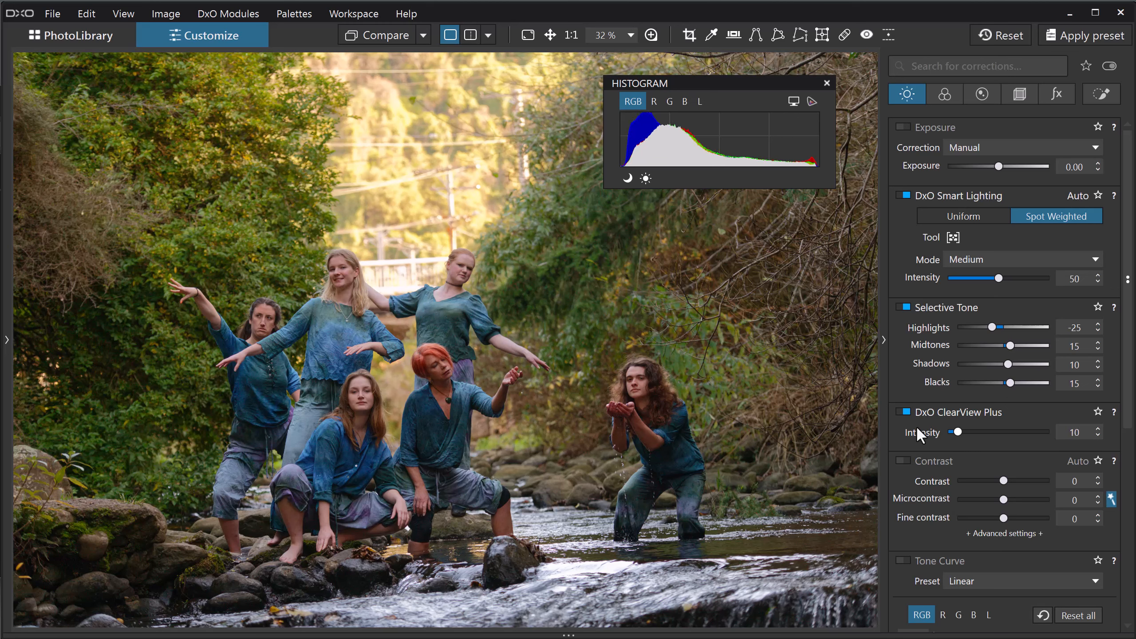
{"action": "left_click", "coordinate": [903, 411]}
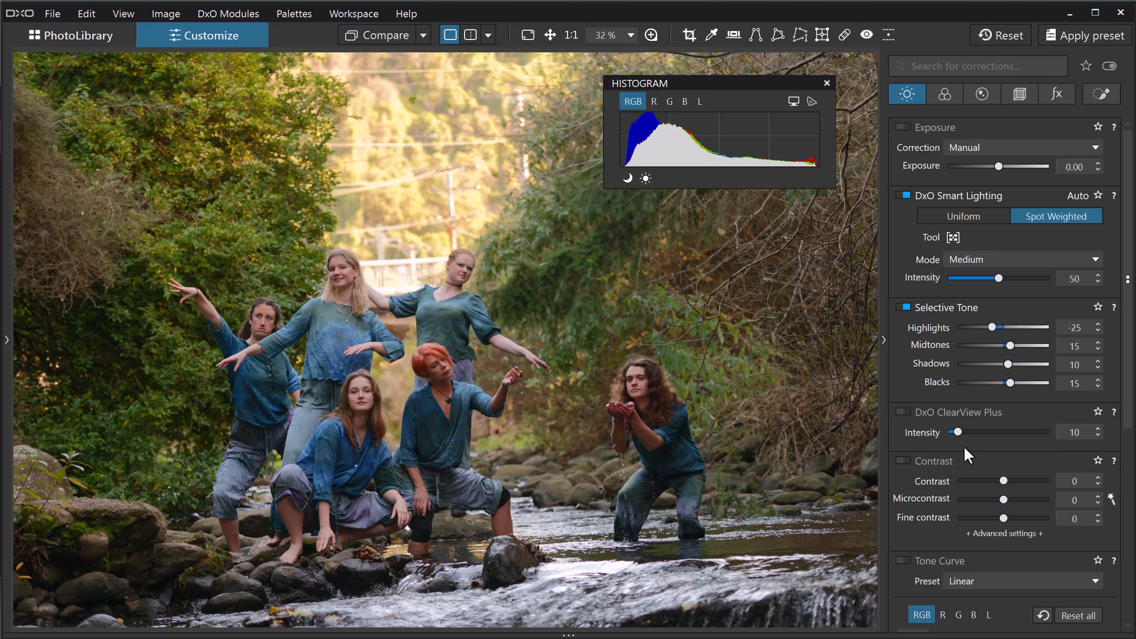
Step: Enable the Contrast correction and set Fine contrast to 25 and Contrast to -10
{"action": "left_click", "coordinate": [903, 462]}
{"action": "left_click", "coordinate": [1018, 517]}
{"action": "left_click", "coordinate": [1023, 518]}
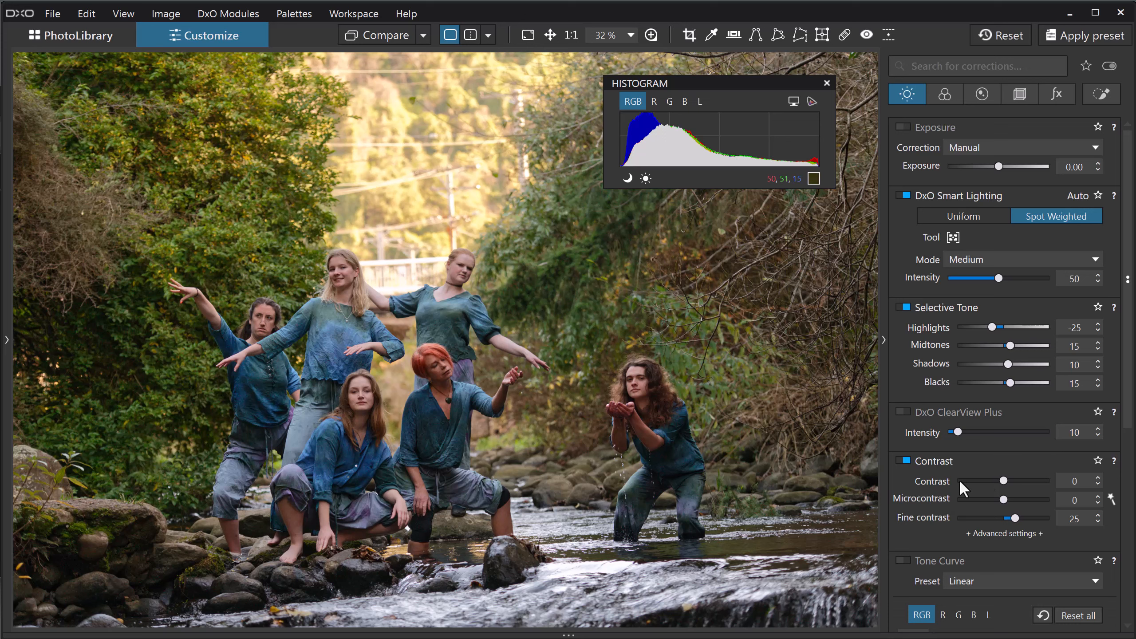
{"action": "left_click", "coordinate": [980, 480]}
{"action": "left_click", "coordinate": [980, 479]}
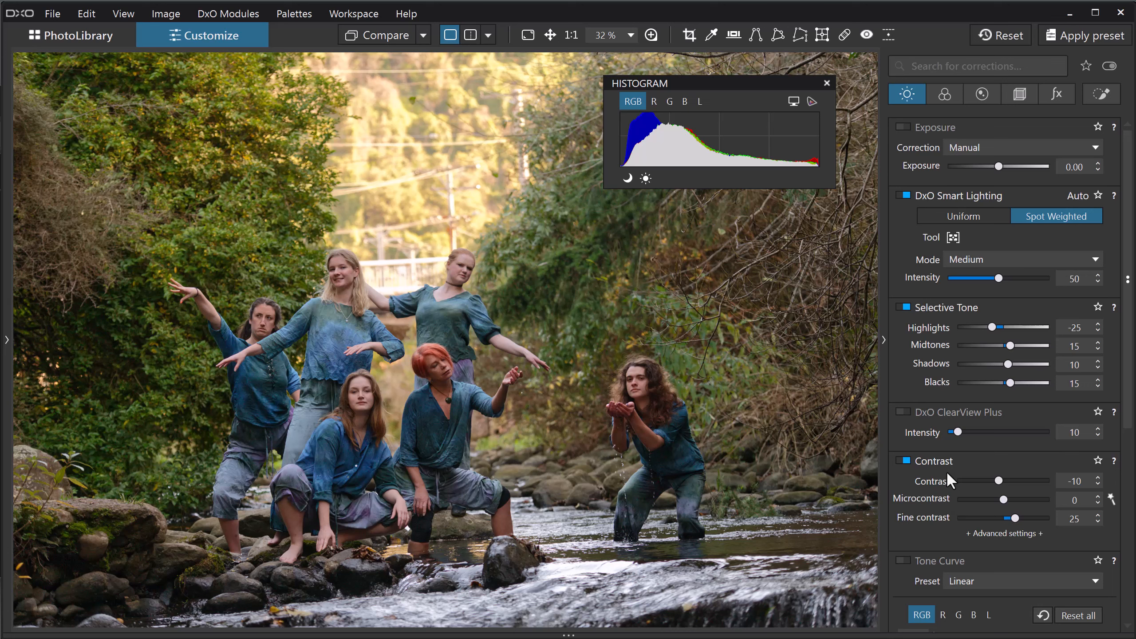
Step: Straighten the photo with a Horizon value of 1.40 and enable the automatic crop based on keystoning/horizon at the original aspect ratio
{"action": "left_click", "coordinate": [1019, 95]}
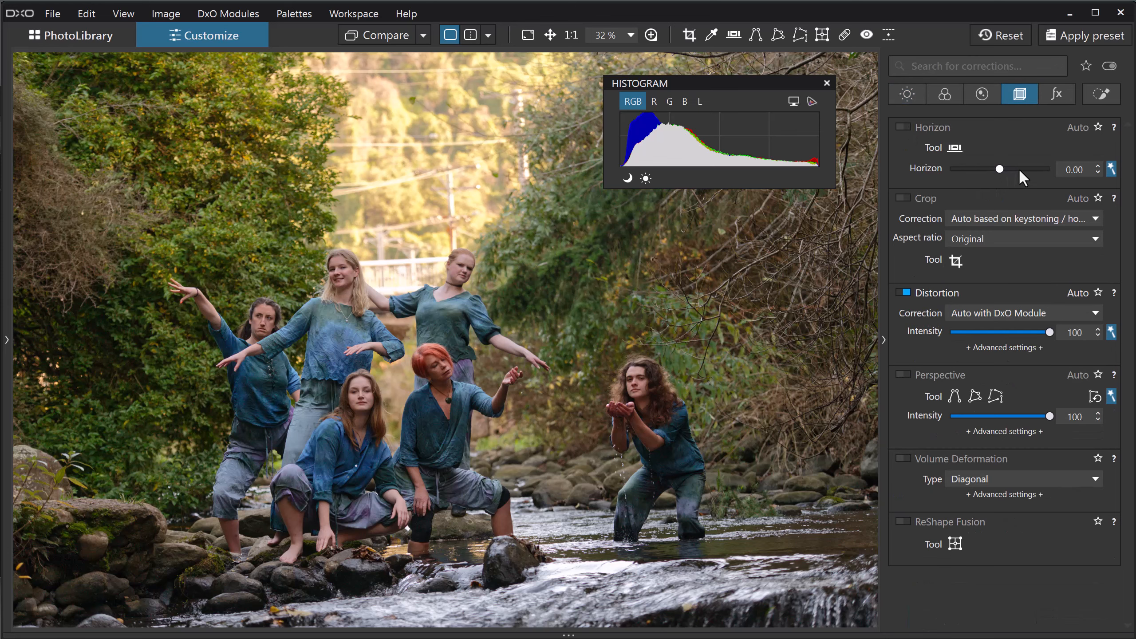
{"action": "left_click", "coordinate": [1019, 168]}
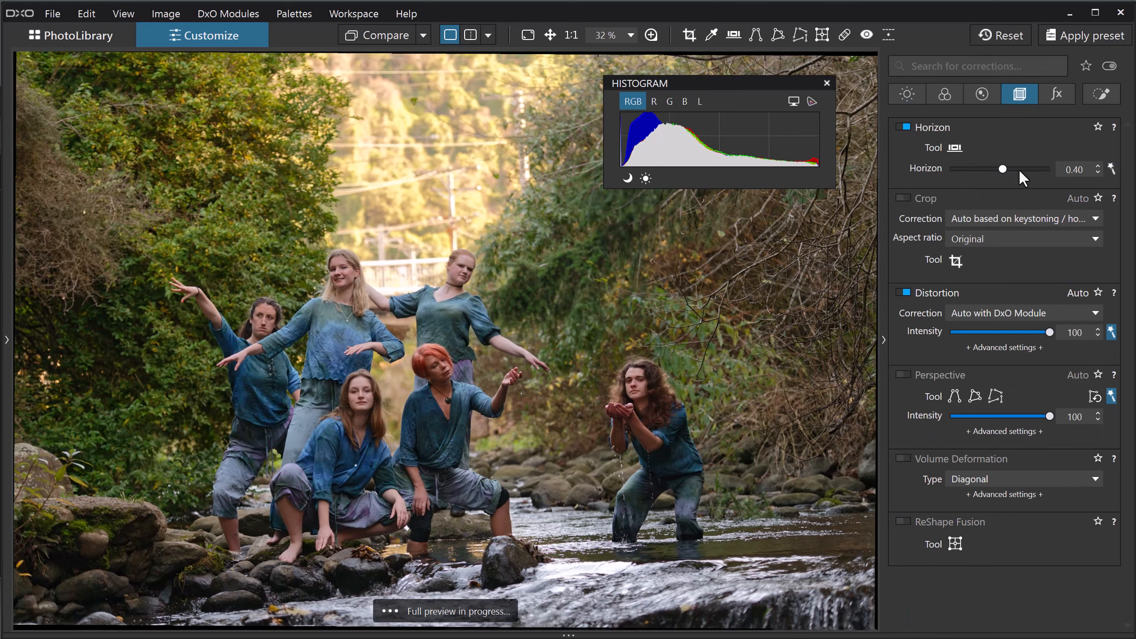
{"action": "left_click", "coordinate": [1018, 167]}
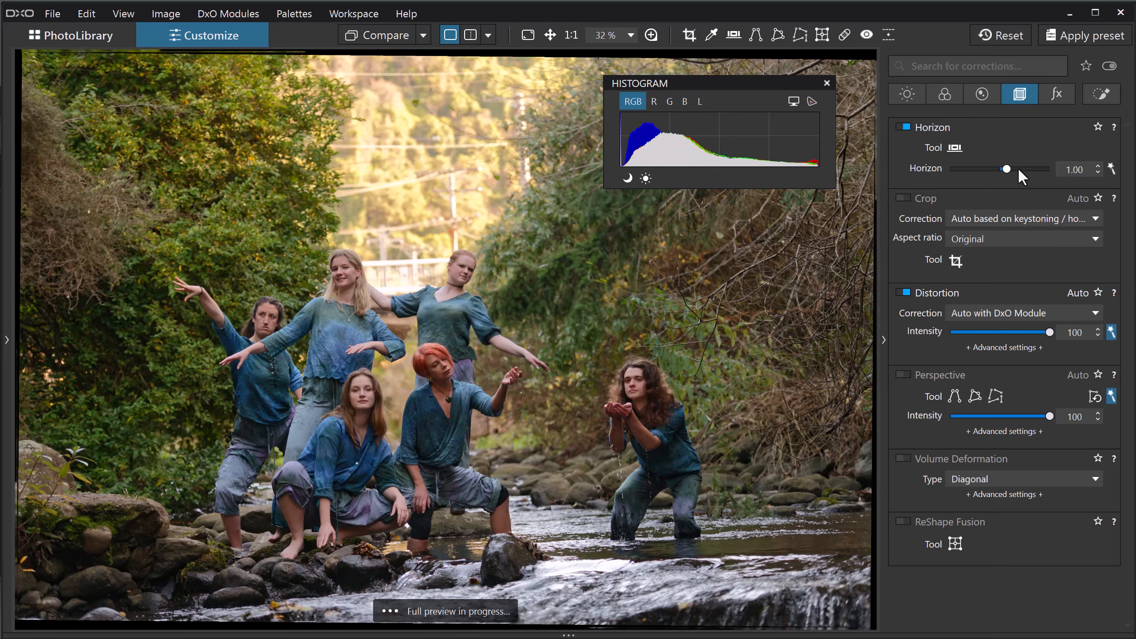
{"action": "left_click", "coordinate": [1018, 168]}
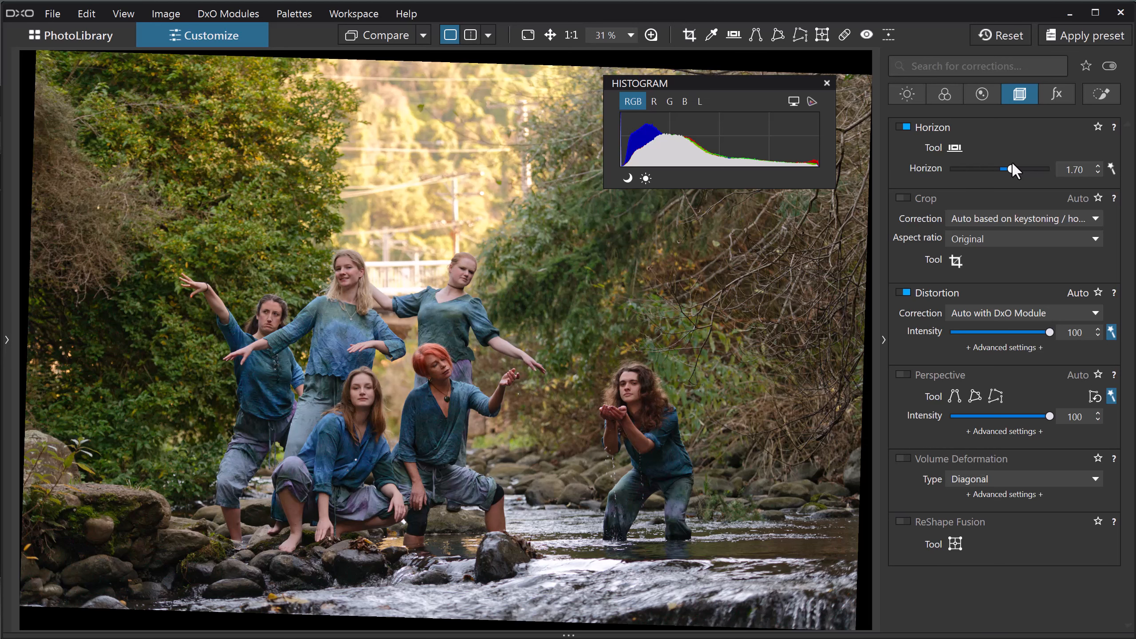
{"action": "left_click", "coordinate": [987, 169]}
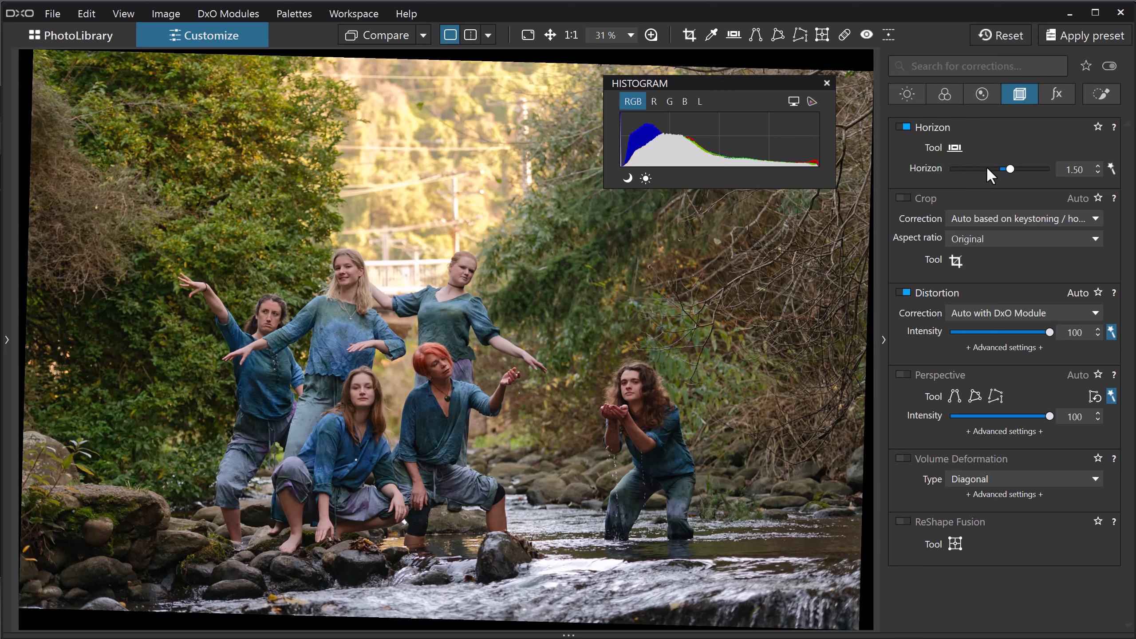
{"action": "left_click", "coordinate": [987, 169]}
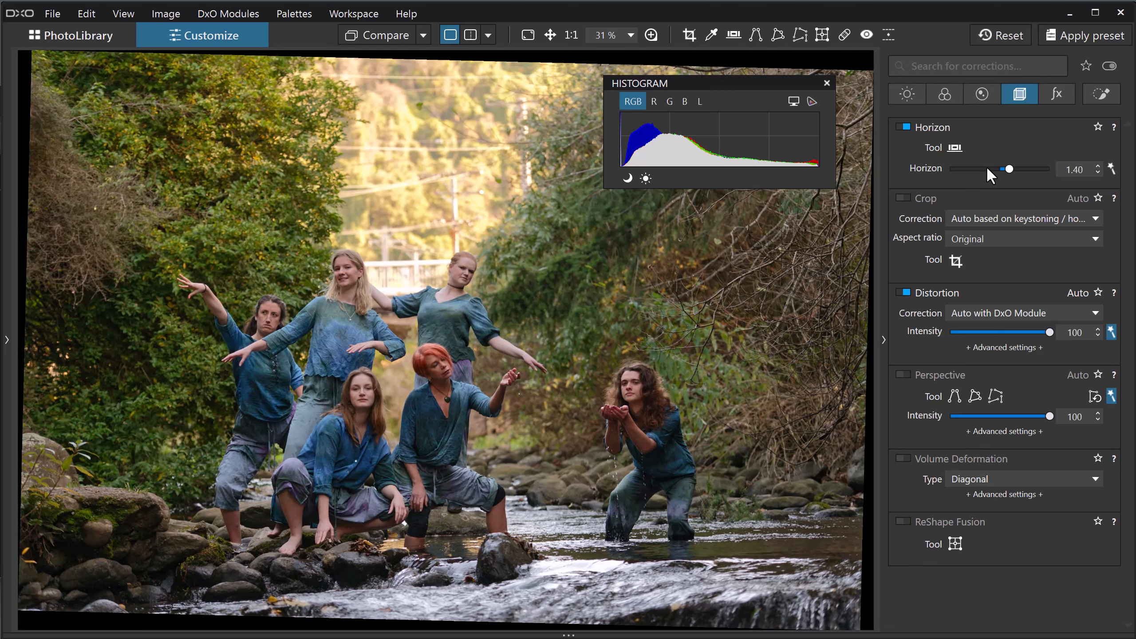
{"action": "left_click", "coordinate": [904, 197]}
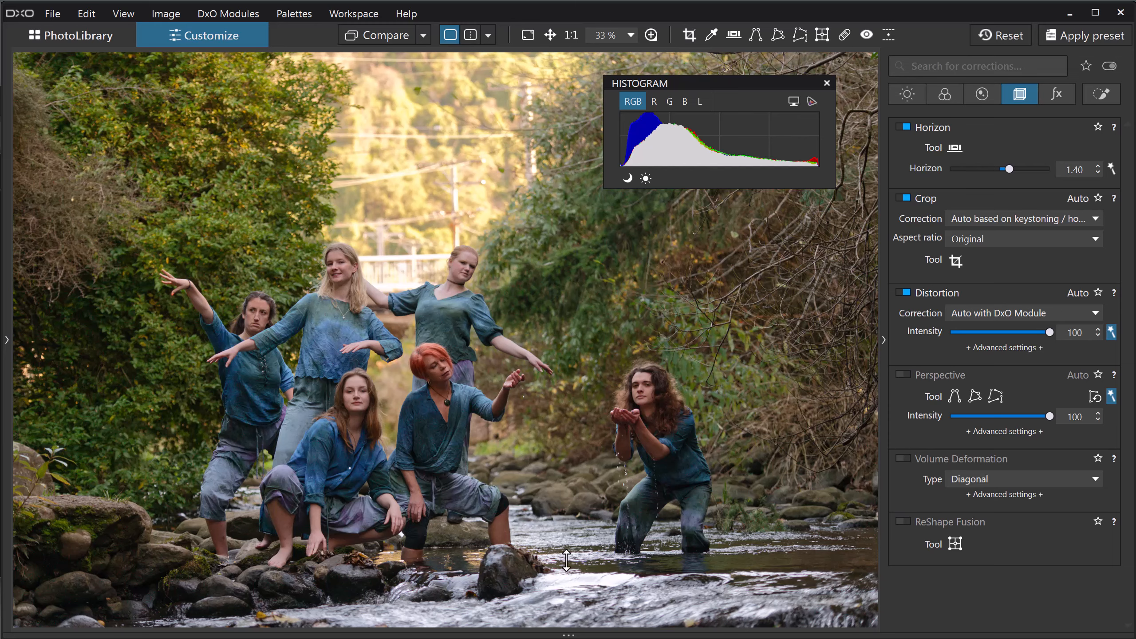
Step: Send DSC_3445.NEF to Nik 7 Color Efex with the export settings at TIFF and 16-bit quality
{"action": "left_click_drag", "start_coordinate": [571, 533], "coordinate": [571, 491]}
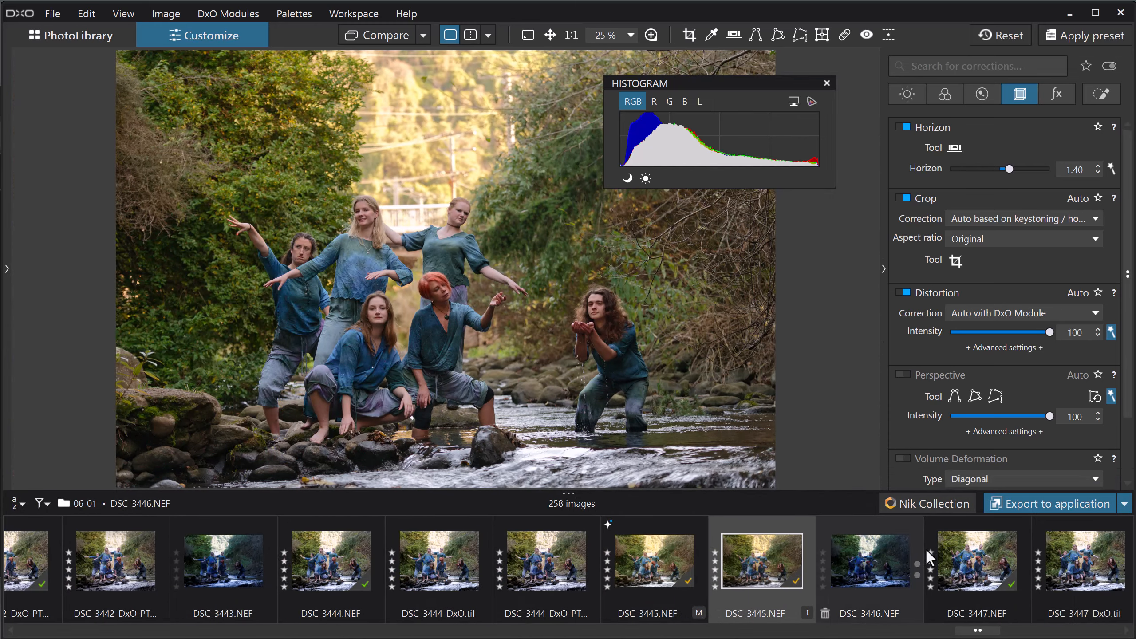
{"action": "left_click", "coordinate": [918, 497]}
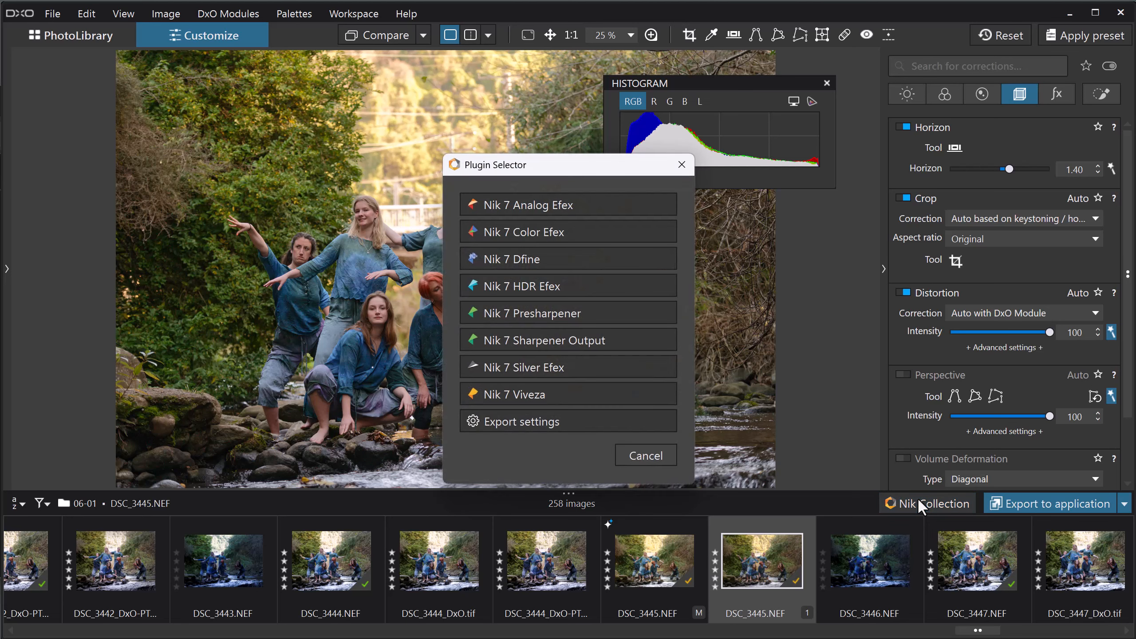
{"action": "left_click", "coordinate": [516, 420]}
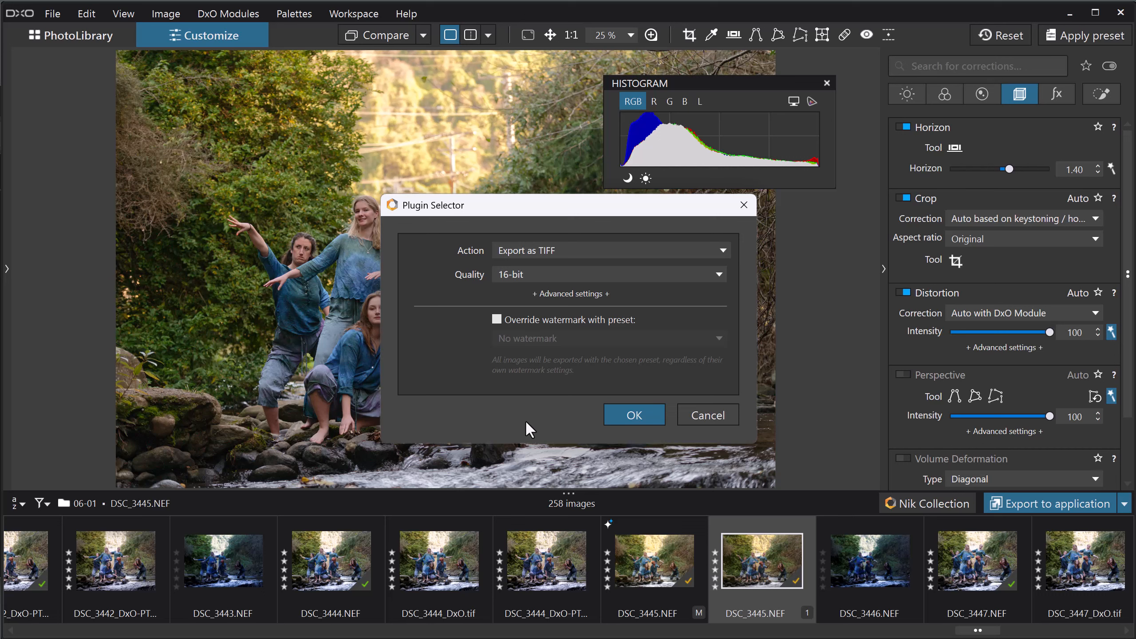
{"action": "left_click", "coordinate": [575, 248]}
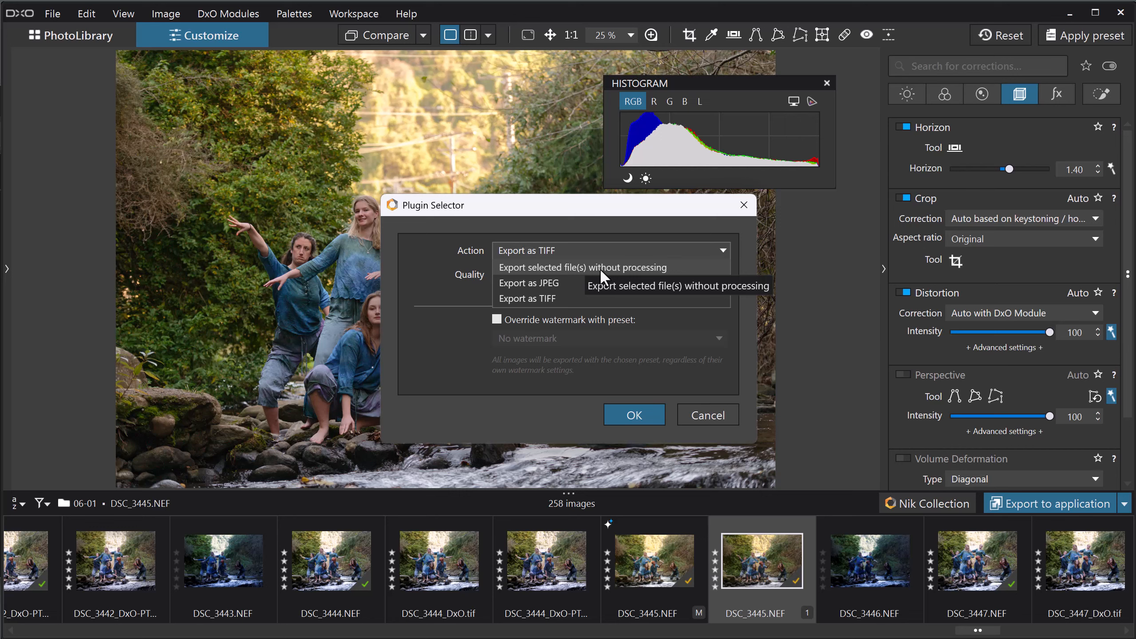
{"action": "left_click", "coordinate": [584, 250]}
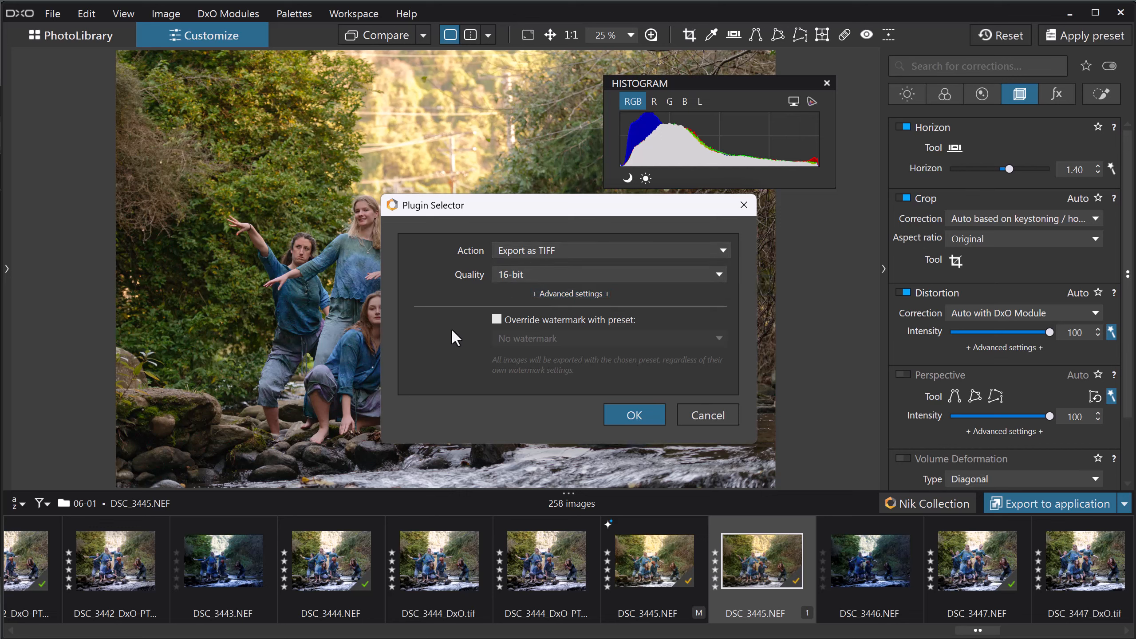
{"action": "left_click", "coordinate": [642, 411]}
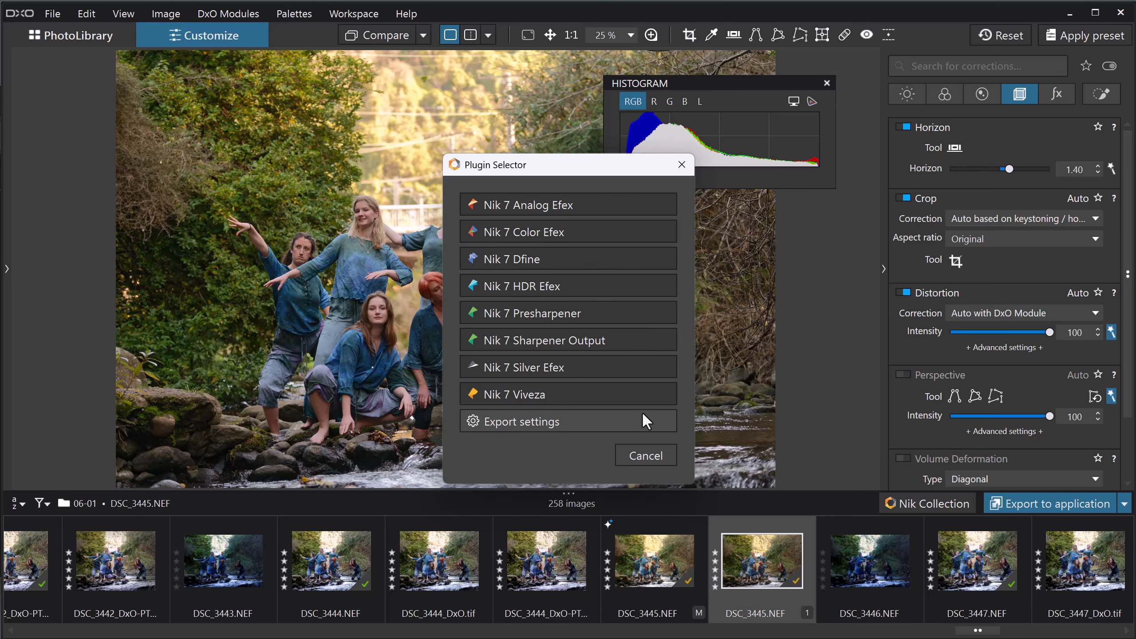
{"action": "left_click", "coordinate": [530, 228]}
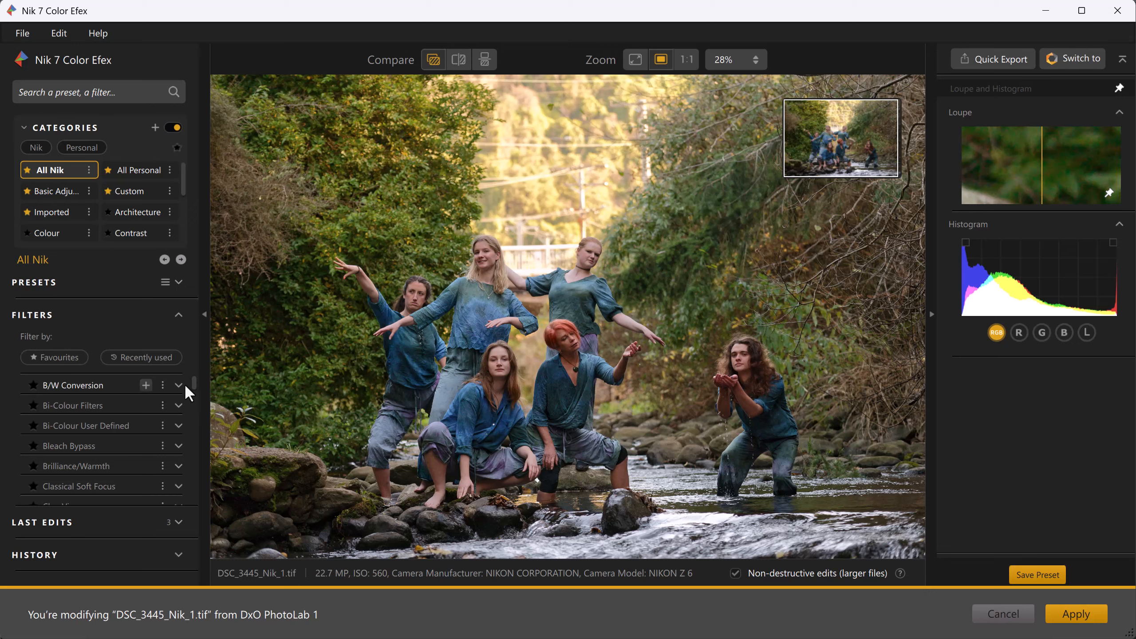
Step: Add the Brilliance/Warmth filter with Saturation 3%, Warmth 18% and Perceptual Saturation 3%
{"action": "scroll", "coordinate": [197, 388], "scroll_direction": "down", "scroll_amount": 3}
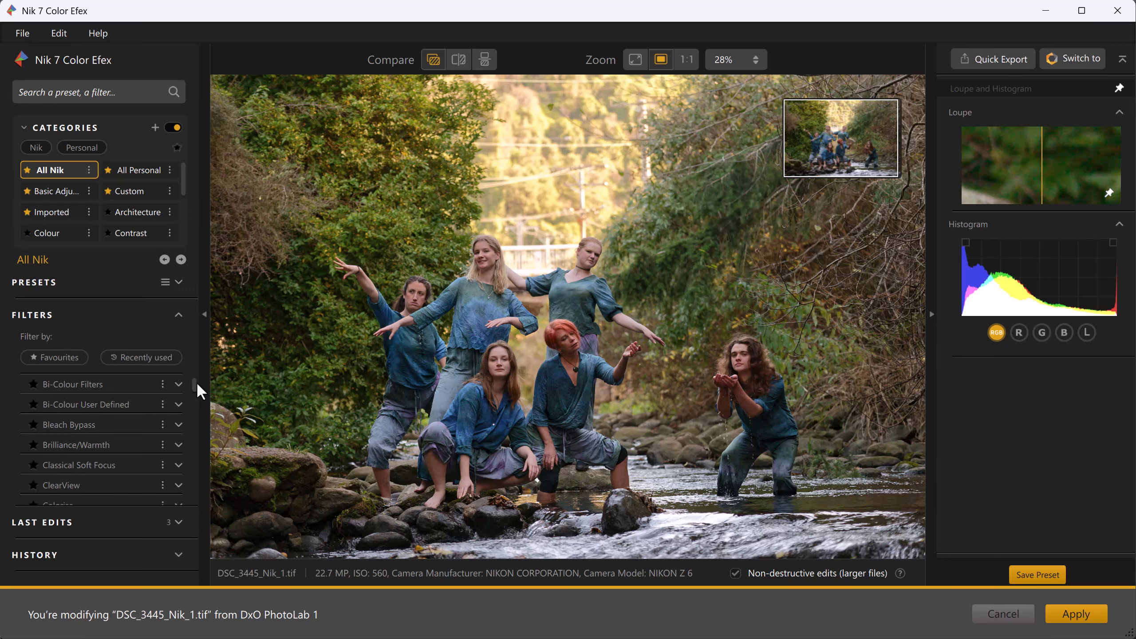
{"action": "scroll", "coordinate": [198, 387], "scroll_direction": "down", "scroll_amount": 2}
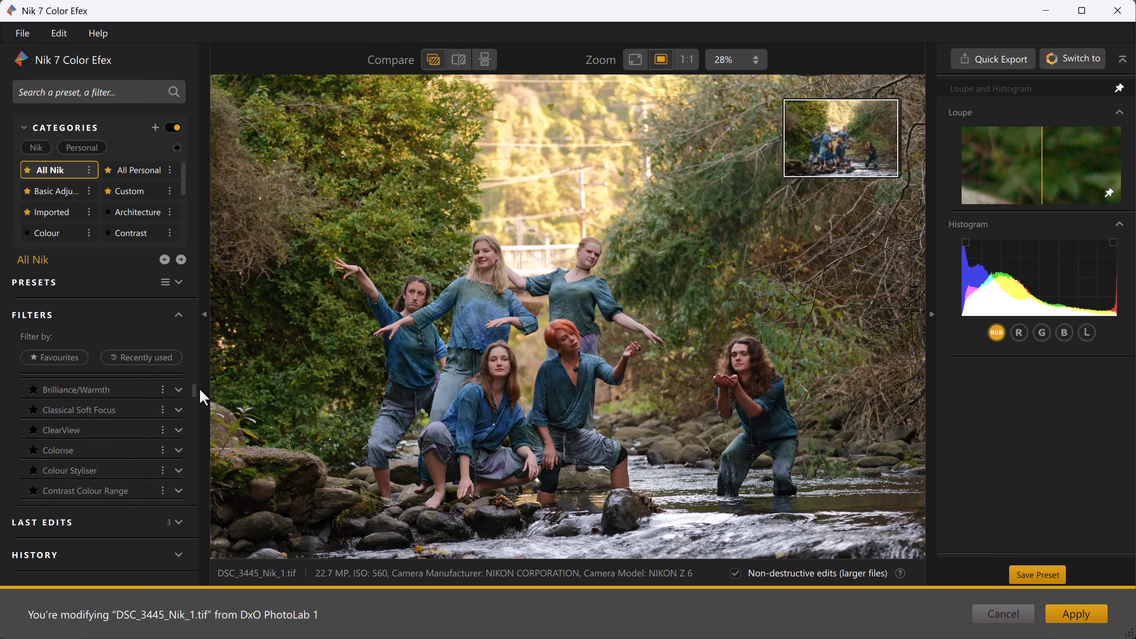
{"action": "scroll", "coordinate": [201, 394], "scroll_direction": "up", "scroll_amount": 1}
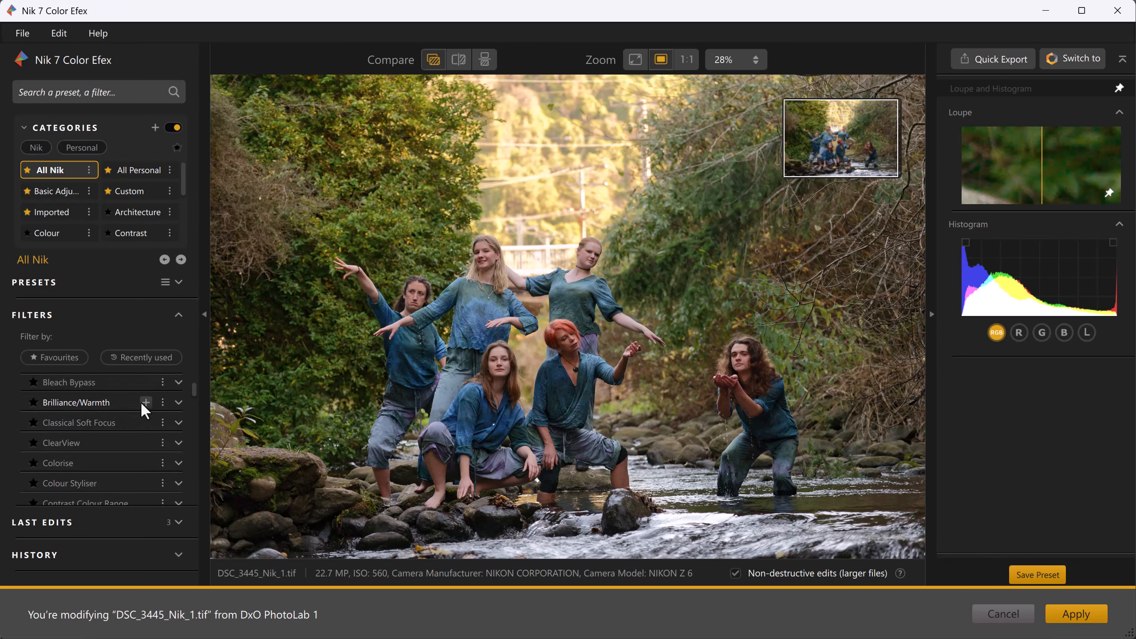
{"action": "left_click", "coordinate": [146, 402]}
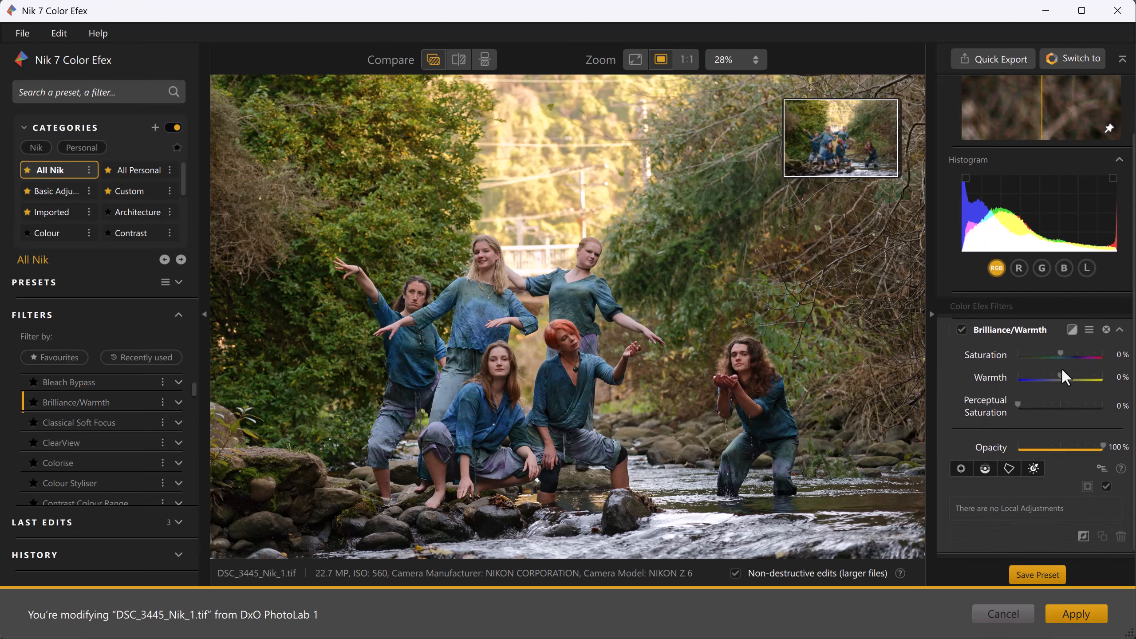
{"action": "left_click_drag", "start_coordinate": [1060, 376], "coordinate": [1068, 377]}
{"action": "left_click_drag", "start_coordinate": [1059, 352], "coordinate": [1061, 351]}
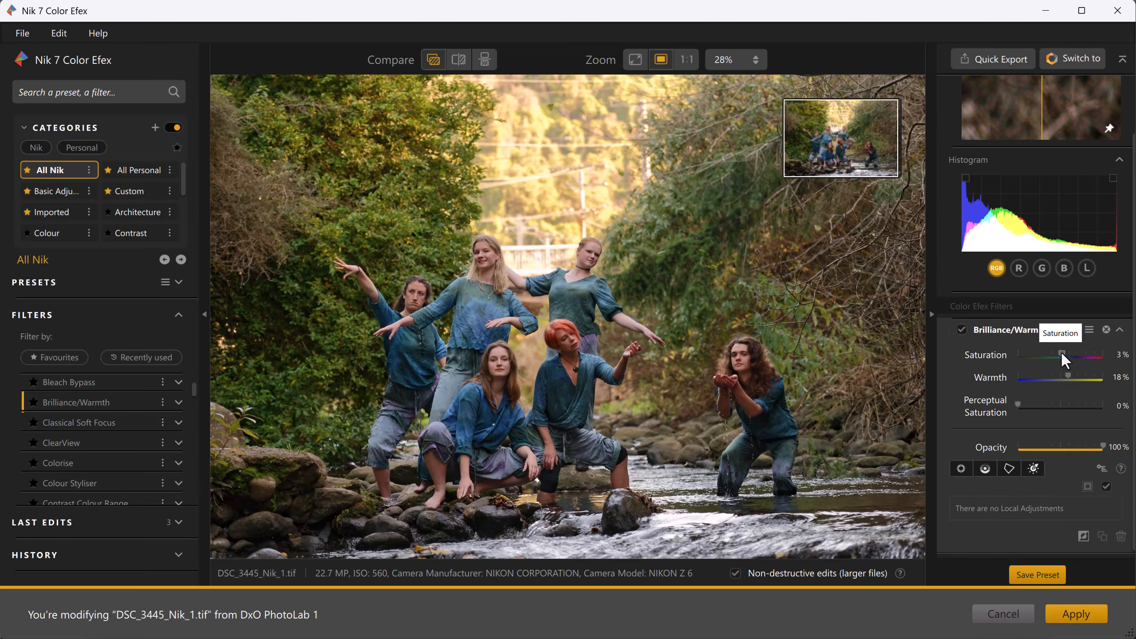
{"action": "mouse_move", "coordinate": [1018, 404]}
{"action": "left_mouse_down"}
{"action": "mouse_move", "coordinate": [1048, 407]}
{"action": "mouse_move", "coordinate": [1024, 407]}
{"action": "left_mouse_up"}
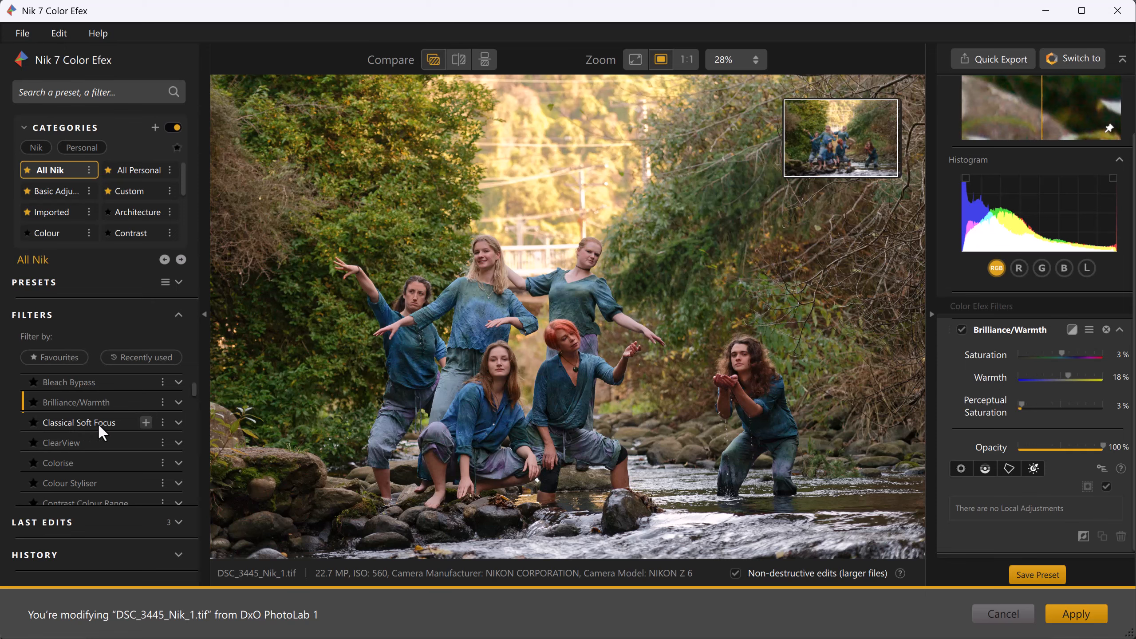
Step: Add the Classical Soft Focus filter with Soft Focus method 1 and compare the photo with and without it
{"action": "left_click", "coordinate": [144, 422]}
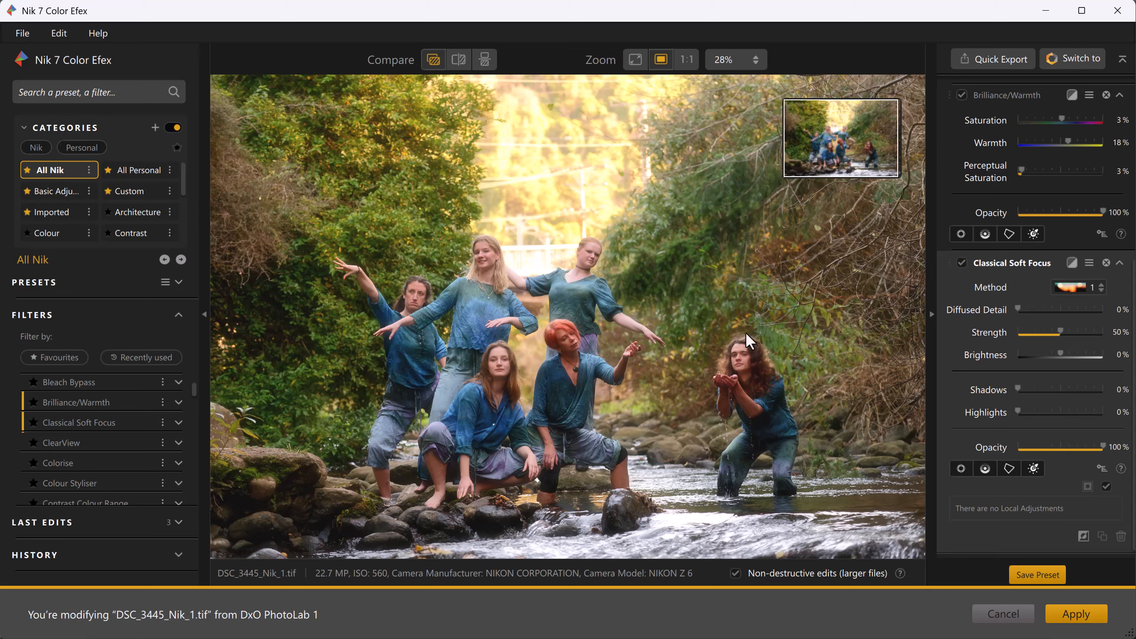
{"action": "left_click", "coordinate": [1099, 289]}
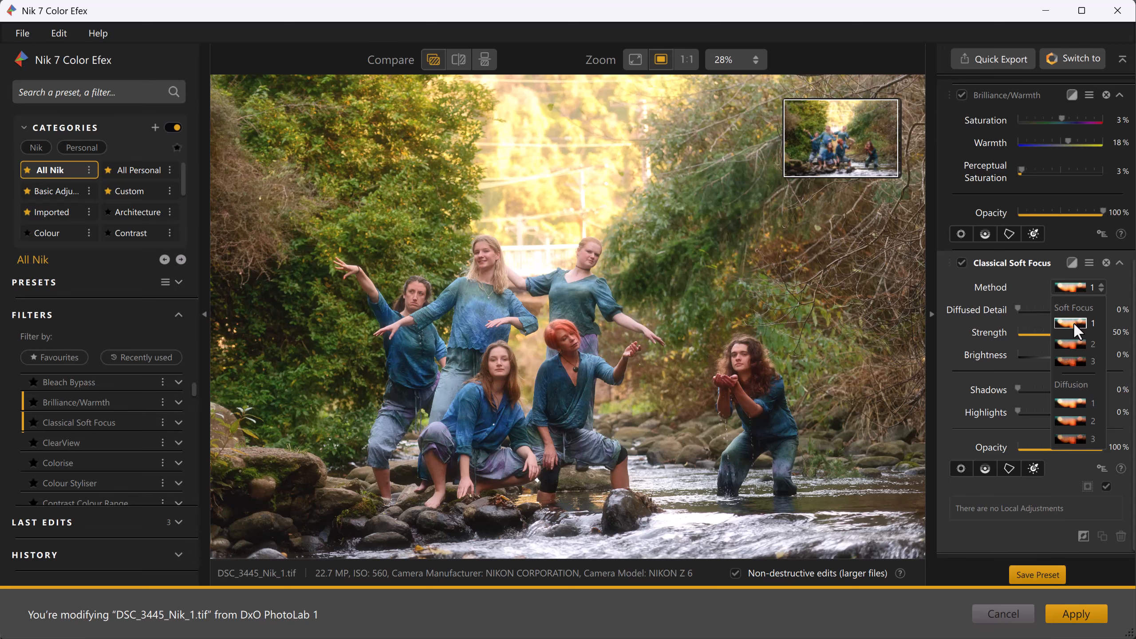
{"action": "left_click", "coordinate": [1073, 321]}
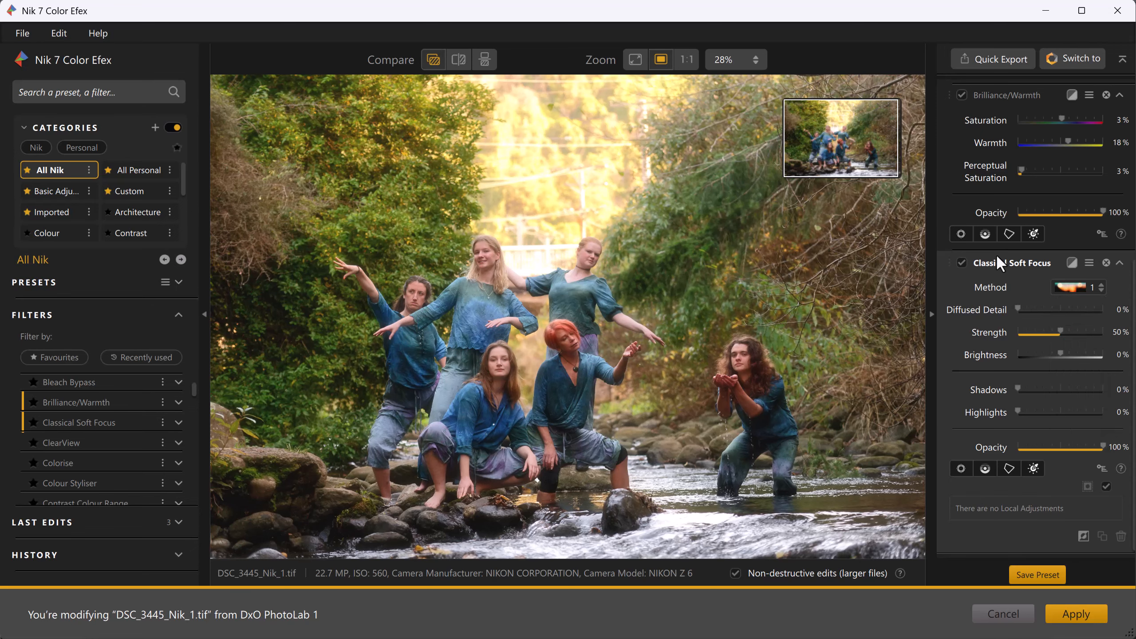
{"action": "left_click", "coordinate": [959, 260]}
{"action": "left_click", "coordinate": [960, 260]}
Step: Place a Classical Soft Focus control point on the front seated woman's head and widen its area into an ellipse across the group
{"action": "left_click", "coordinate": [960, 467]}
{"action": "left_click", "coordinate": [501, 352]}
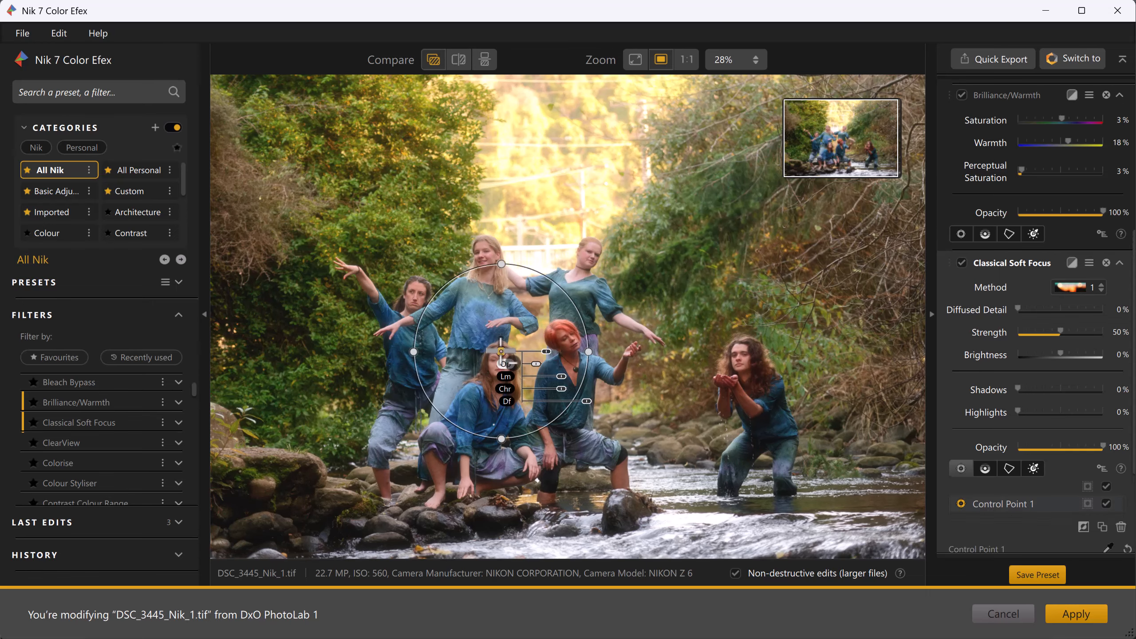
{"action": "left_click_drag", "start_coordinate": [413, 352], "coordinate": [334, 352]}
{"action": "left_click_drag", "start_coordinate": [669, 352], "coordinate": [698, 355]}
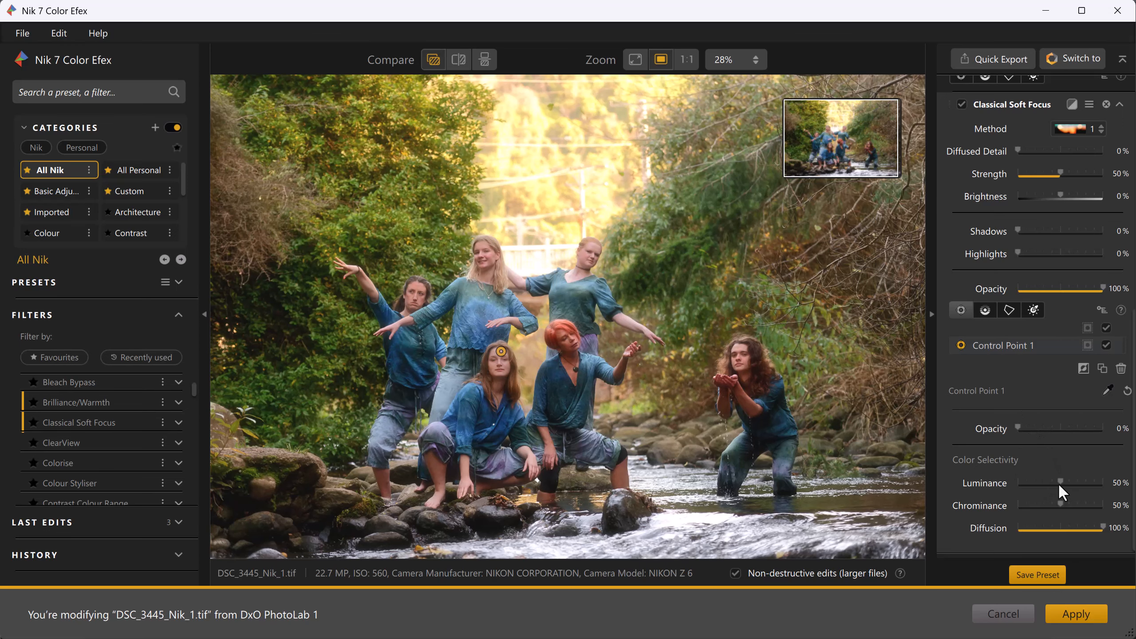
Step: Set the control point's colour selectivity to Luminance 23% and Chrominance 16%
{"action": "mouse_move", "coordinate": [1058, 484]}
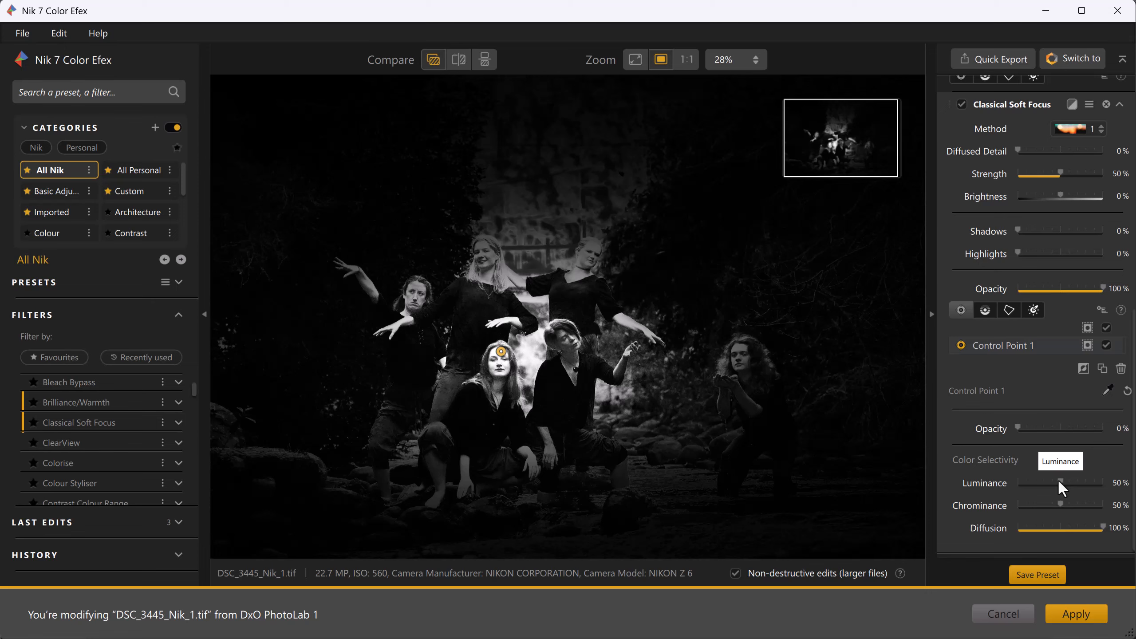
{"action": "left_click_drag", "start_coordinate": [1060, 480], "coordinate": [974, 472]}
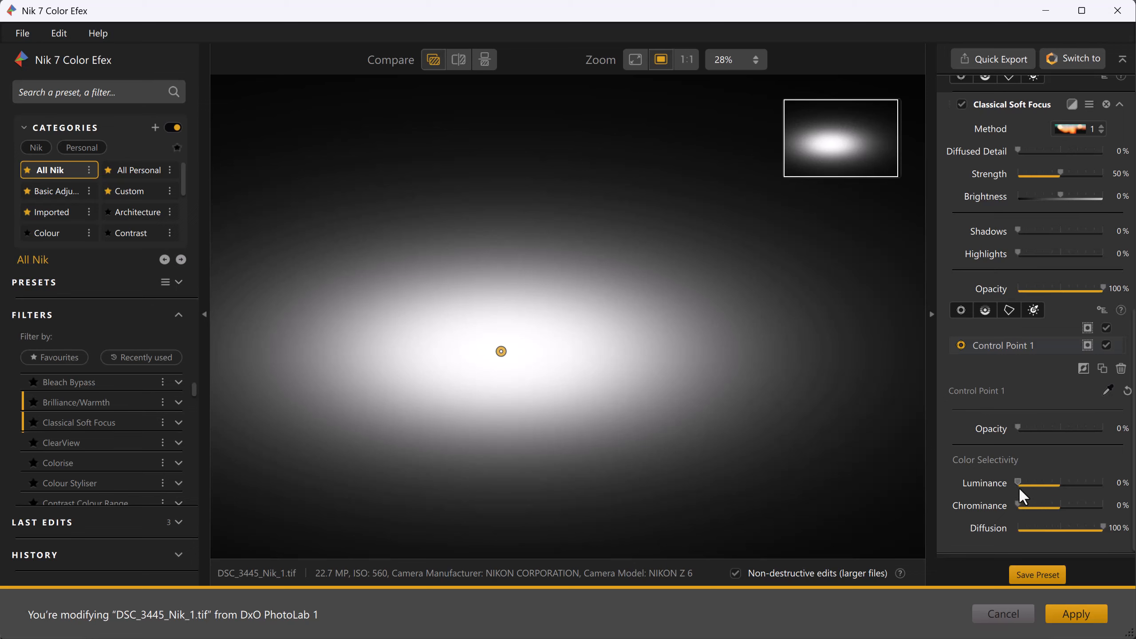
{"action": "mouse_move", "coordinate": [1016, 480]}
{"action": "left_mouse_down"}
{"action": "mouse_move", "coordinate": [1042, 481]}
{"action": "mouse_move", "coordinate": [1024, 503]}
{"action": "mouse_move", "coordinate": [1037, 504]}
{"action": "mouse_move", "coordinate": [1039, 480]}
{"action": "left_mouse_up"}
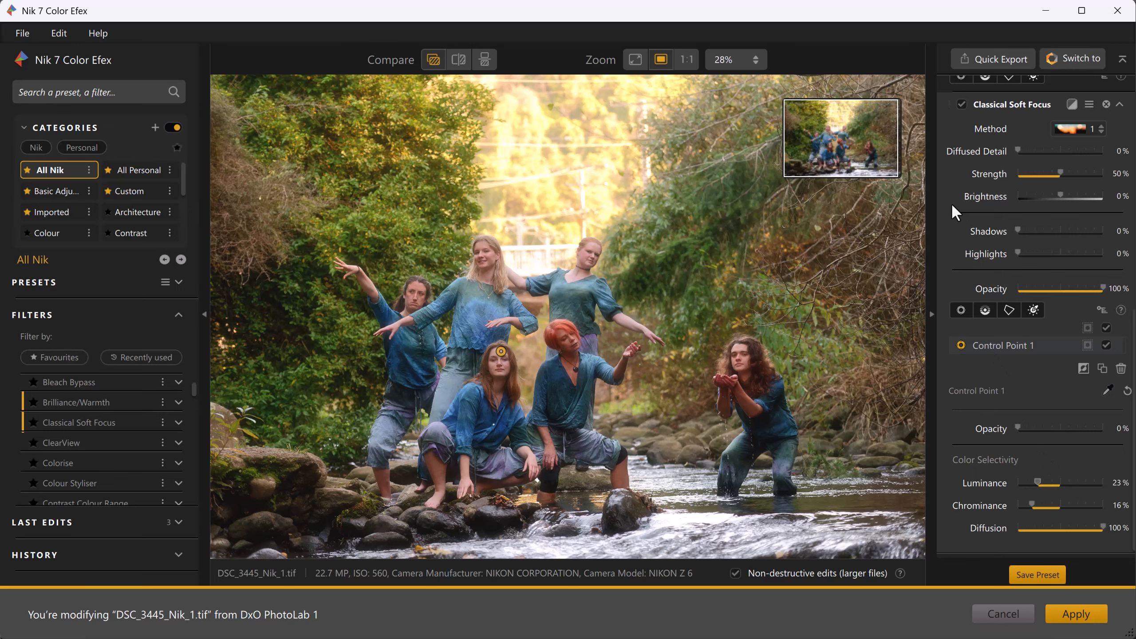
Step: Compare the photo with and without Classical Soft Focus and raise the control point's opacity to 26%
{"action": "left_click", "coordinate": [961, 103]}
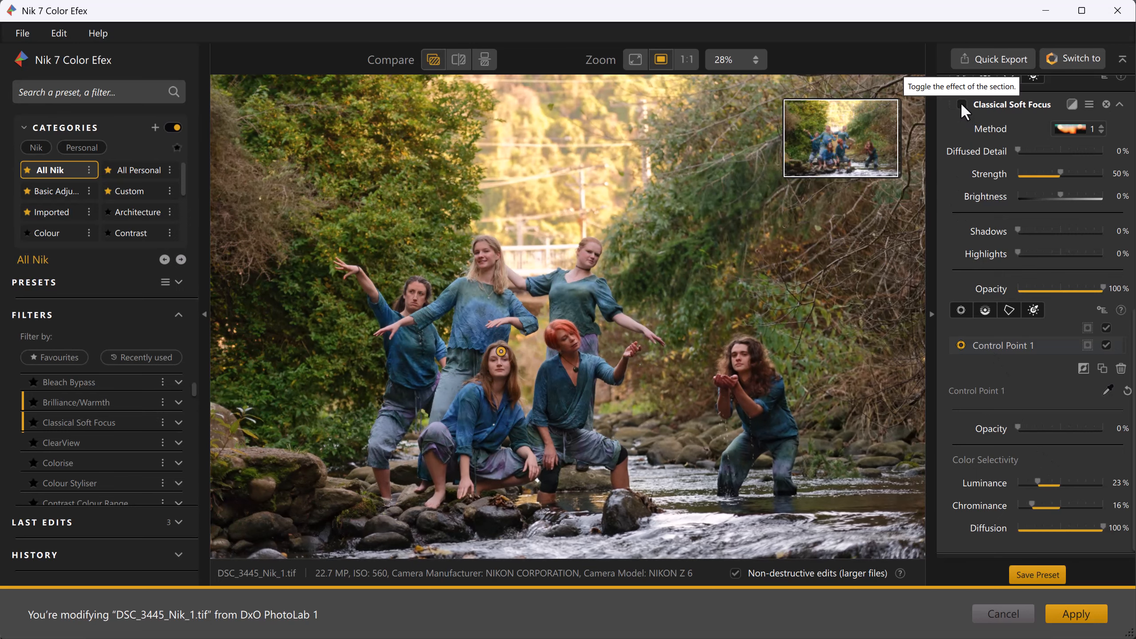
{"action": "left_click", "coordinate": [960, 104]}
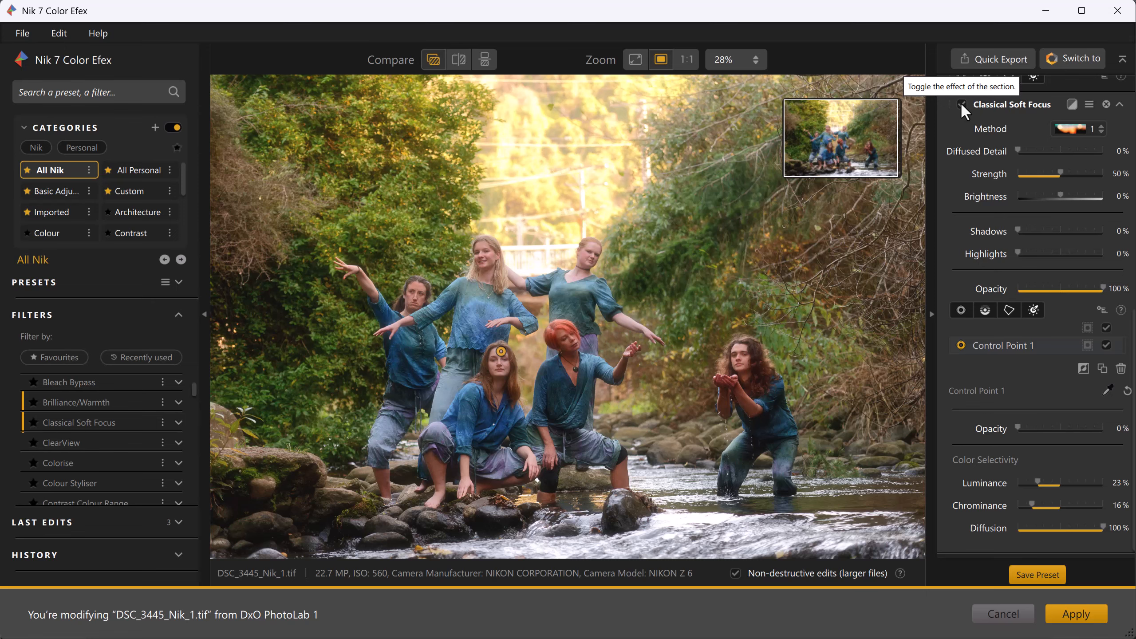
{"action": "left_click", "coordinate": [961, 103]}
{"action": "left_click", "coordinate": [961, 103]}
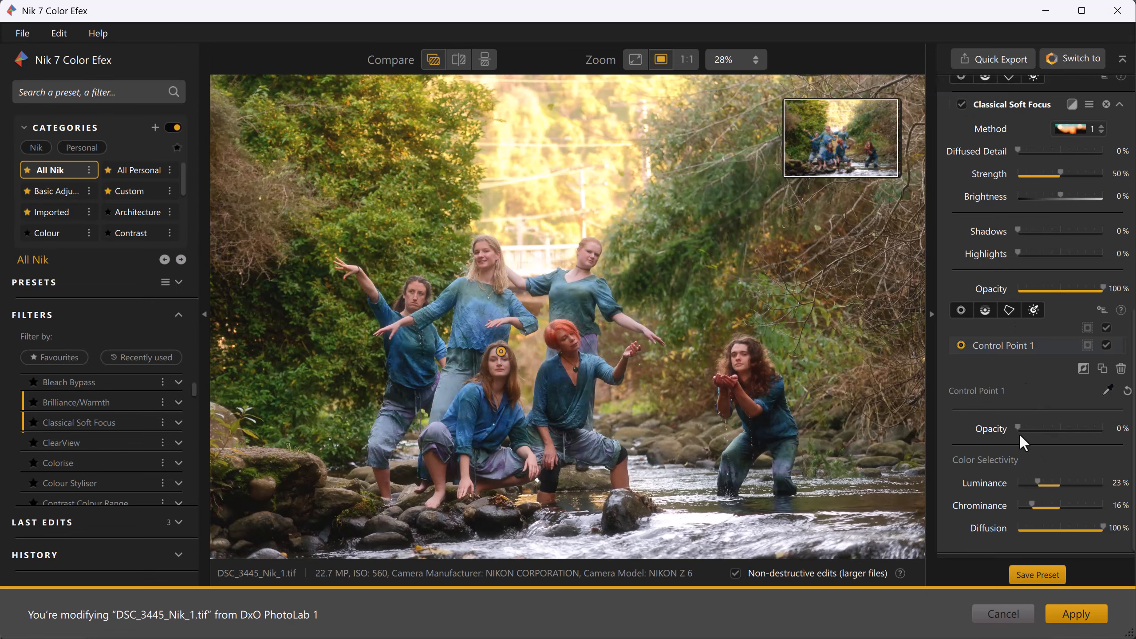
{"action": "mouse_move", "coordinate": [1019, 429]}
{"action": "left_mouse_down"}
{"action": "mouse_move", "coordinate": [1056, 432]}
{"action": "mouse_move", "coordinate": [1010, 419]}
{"action": "mouse_move", "coordinate": [1119, 431]}
{"action": "mouse_move", "coordinate": [1040, 426]}
{"action": "left_mouse_up"}
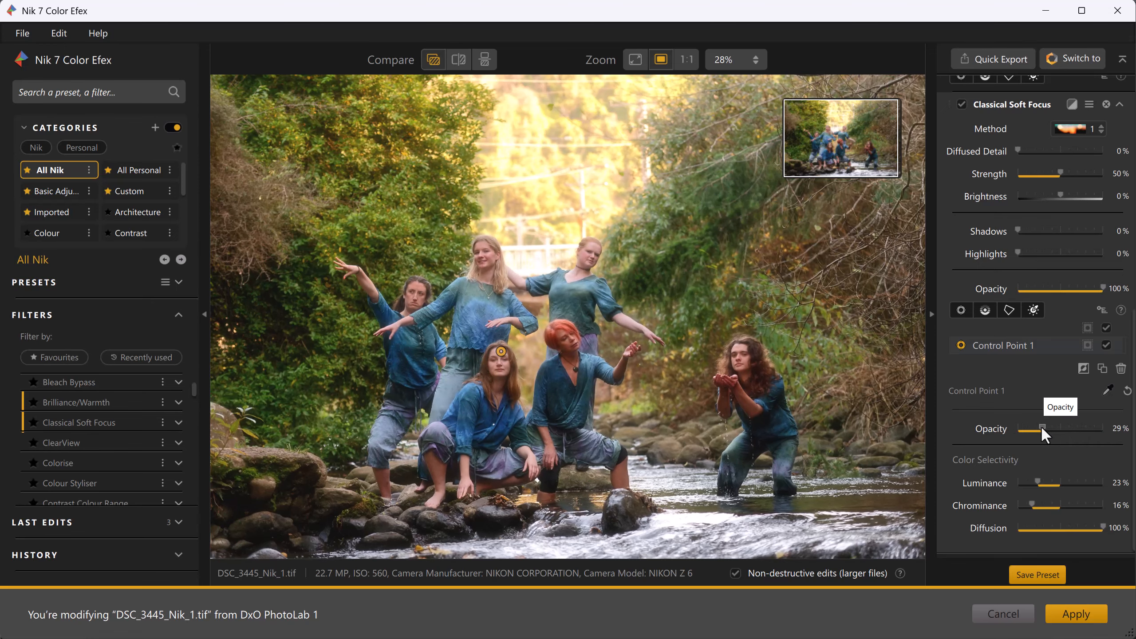
Step: Extend the control point's ellipse vertically to the heads of the standing women and inspect its mask
{"action": "mouse_move", "coordinate": [499, 268]}
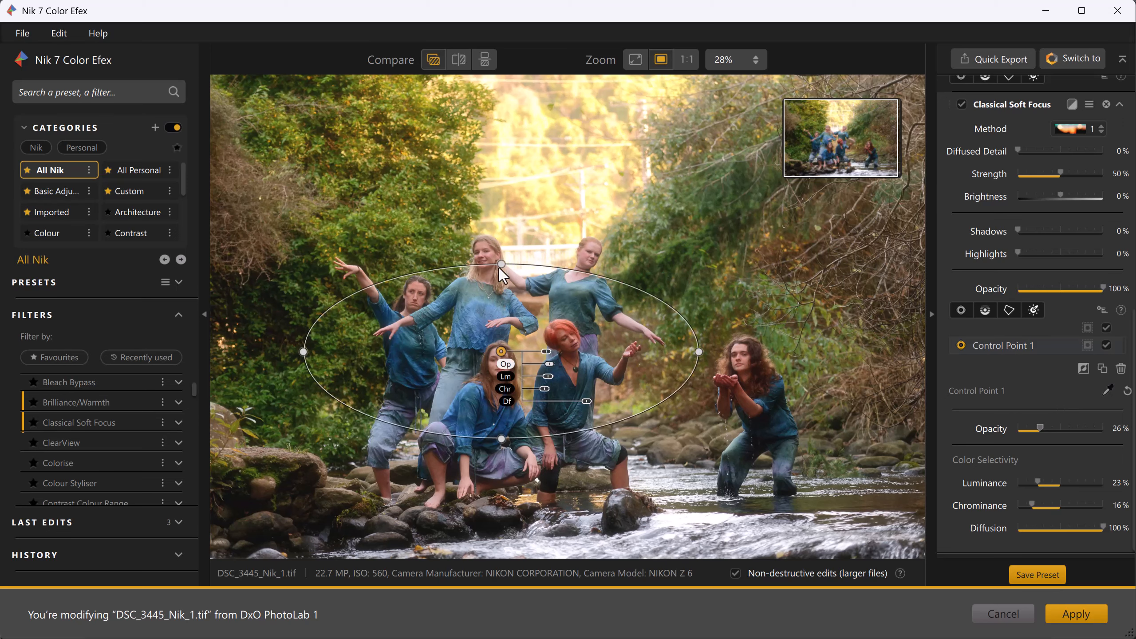
{"action": "left_click_drag", "start_coordinate": [501, 264], "coordinate": [502, 241]}
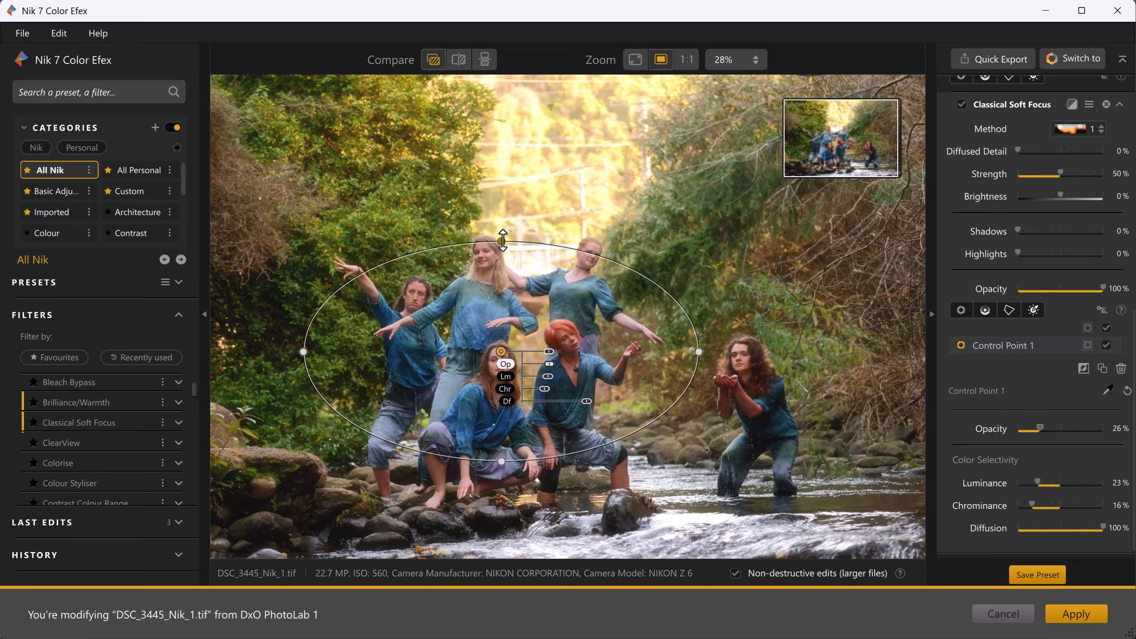
{"action": "left_click", "coordinate": [508, 359]}
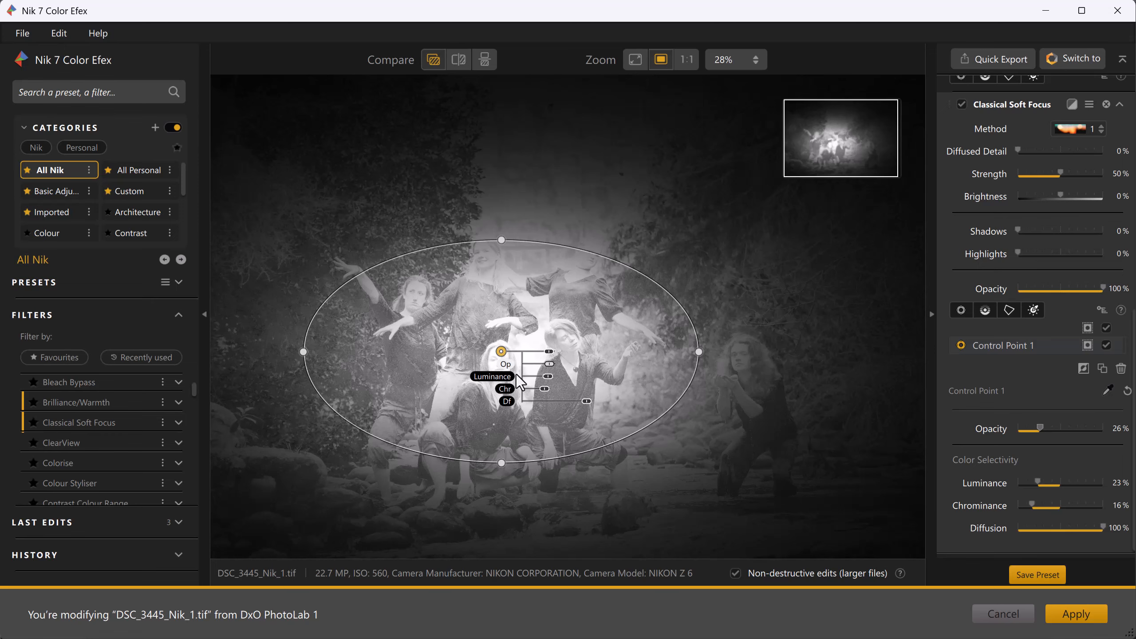
{"action": "left_click", "coordinate": [506, 374]}
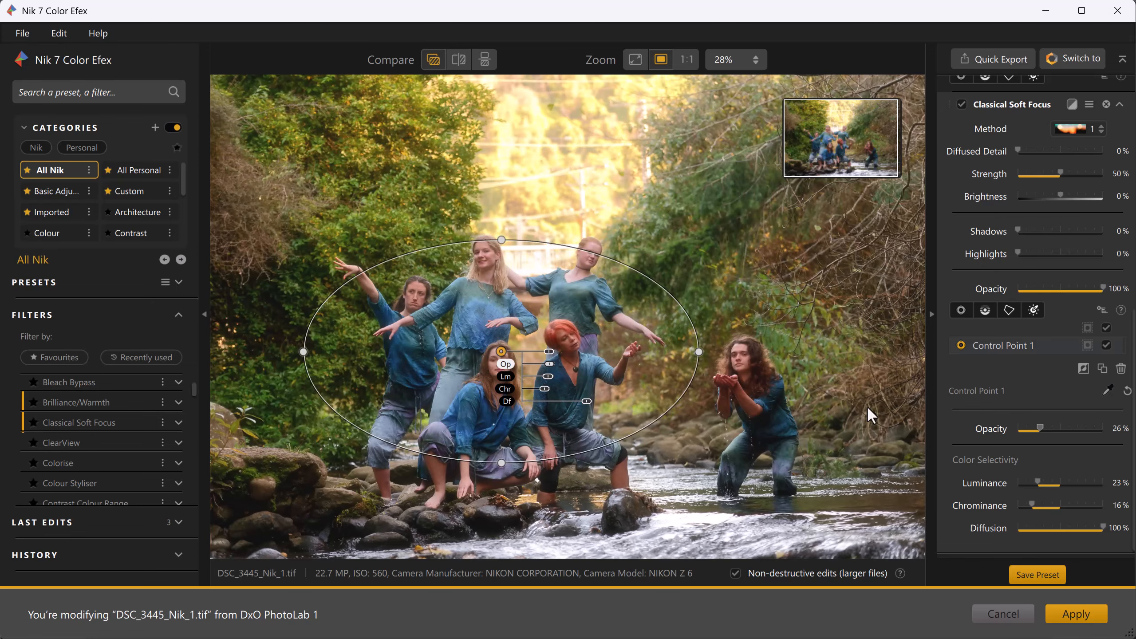
Step: Recheck the photo with Classical Soft Focus off and on and lower the control point's opacity to 20%
{"action": "left_click", "coordinate": [962, 104]}
{"action": "left_click", "coordinate": [963, 105]}
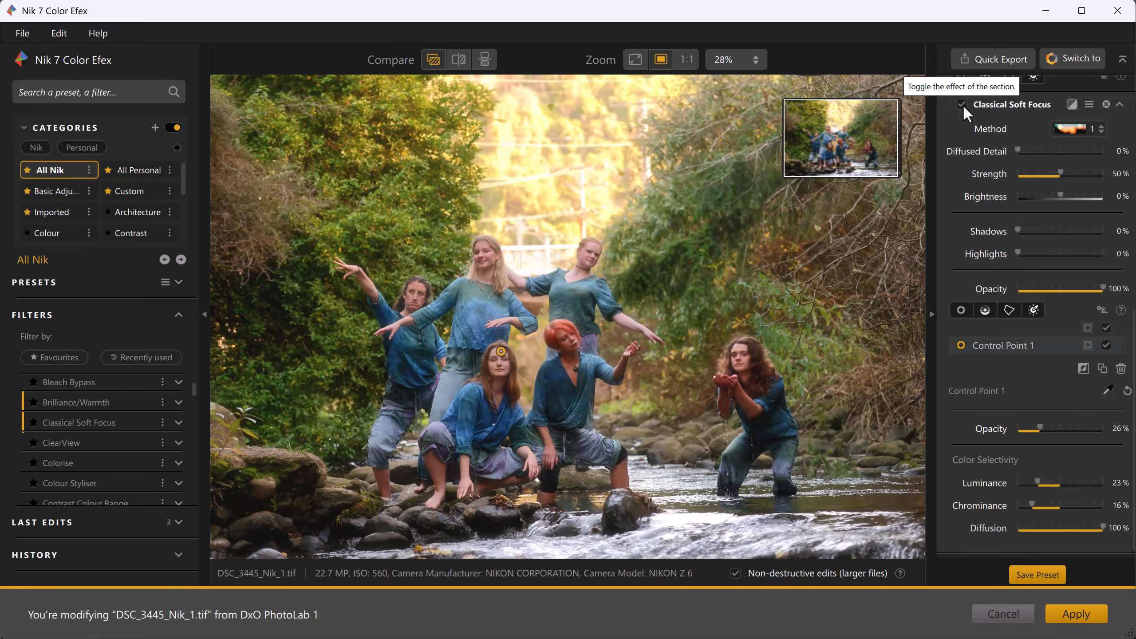
{"action": "left_click", "coordinate": [962, 104]}
{"action": "left_click", "coordinate": [963, 105]}
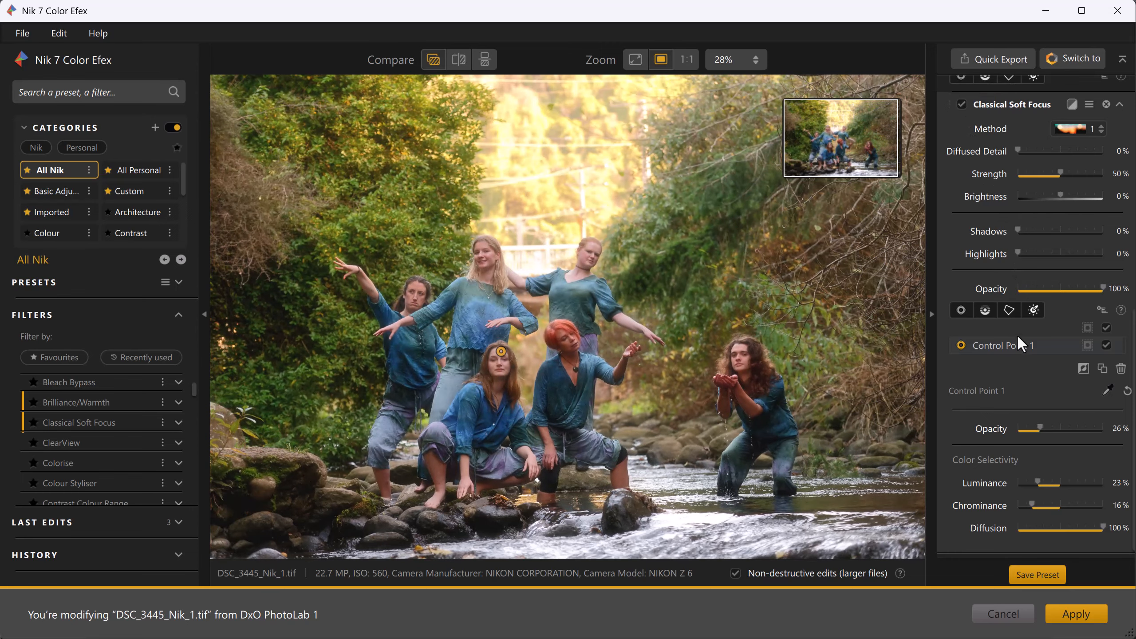
{"action": "left_click_drag", "start_coordinate": [1038, 429], "coordinate": [1037, 430]}
{"action": "mouse_move", "coordinate": [546, 370]}
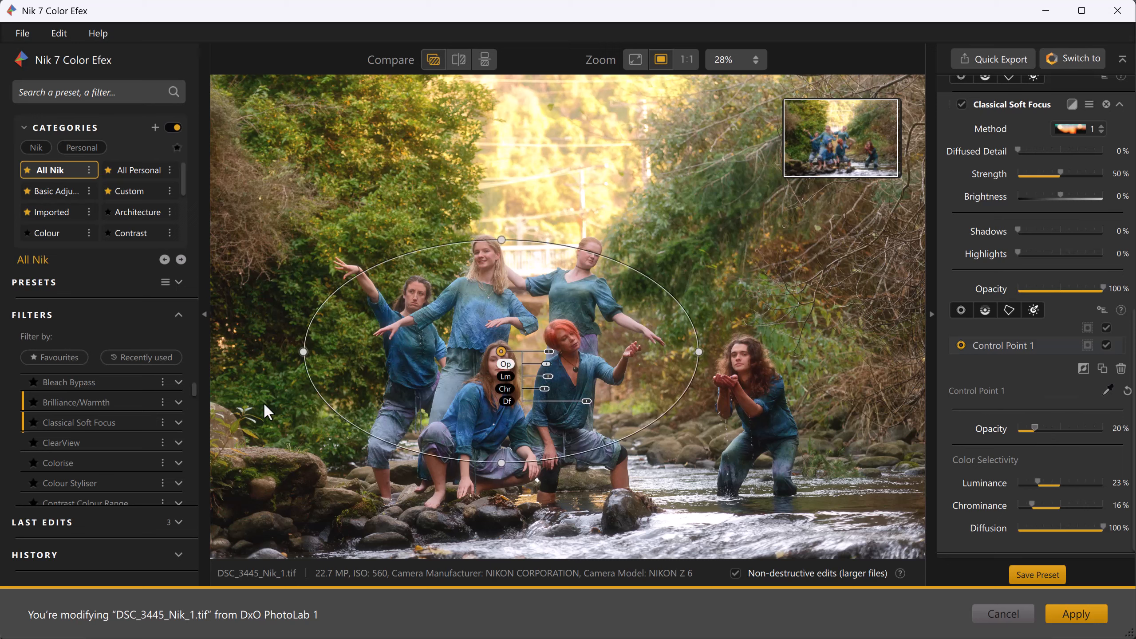
Step: Add the Colour Styliser filter and reduce its overall opacity to 28%
{"action": "left_click_drag", "start_coordinate": [194, 389], "coordinate": [197, 397]}
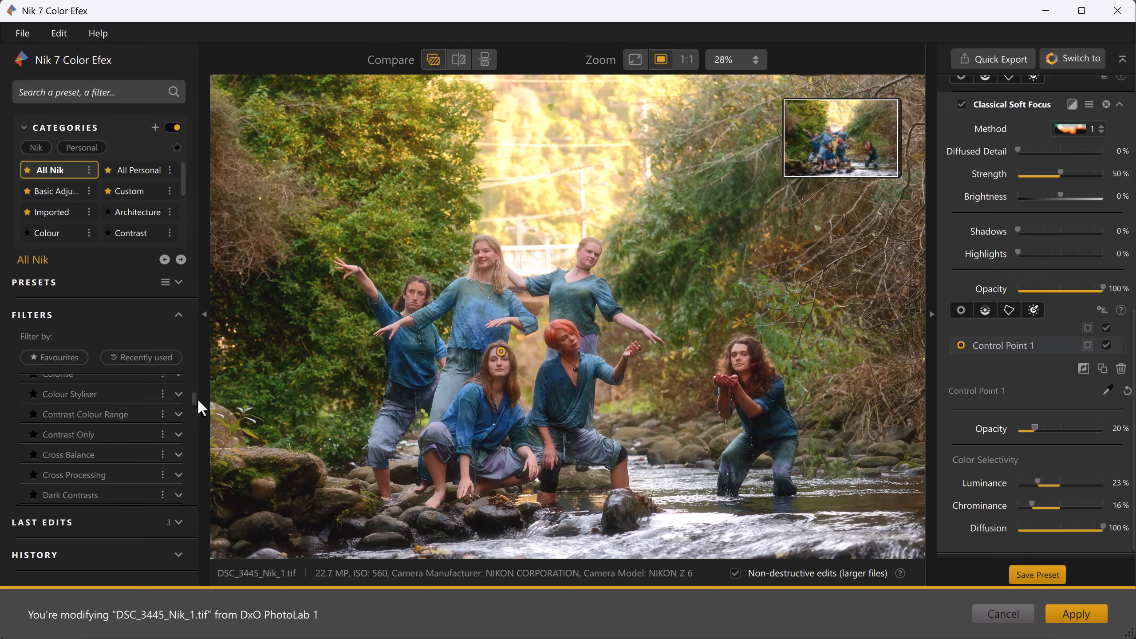
{"action": "mouse_move", "coordinate": [141, 400]}
{"action": "left_click", "coordinate": [146, 394]}
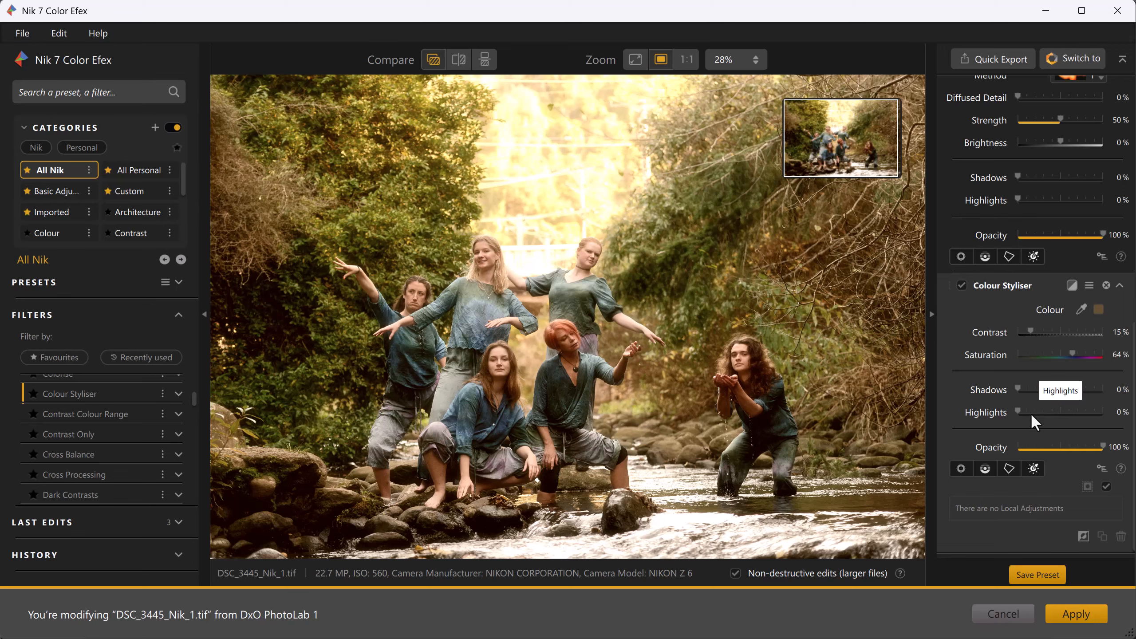
{"action": "left_click", "coordinate": [1030, 446]}
{"action": "left_click_drag", "start_coordinate": [1034, 445], "coordinate": [1042, 444]}
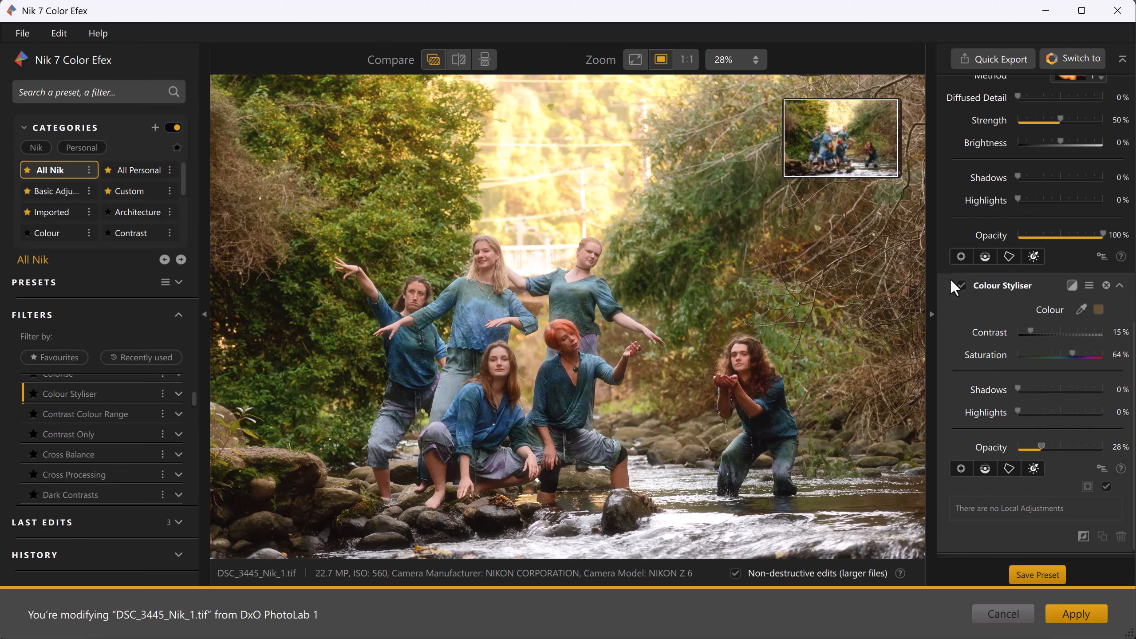
Step: Add the Darken/Lighten Centre filter, compare the photo with and without it, and reduce its overall opacity to 50%
{"action": "left_click", "coordinate": [961, 286]}
{"action": "left_click_drag", "start_coordinate": [192, 398], "coordinate": [196, 408]}
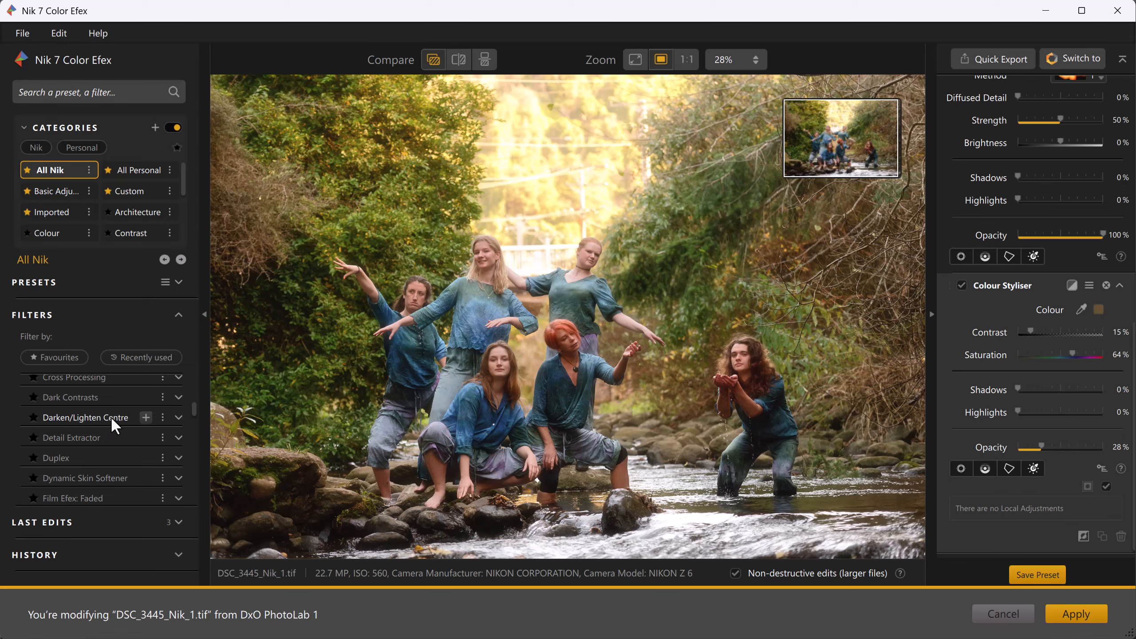
{"action": "left_click", "coordinate": [147, 418]}
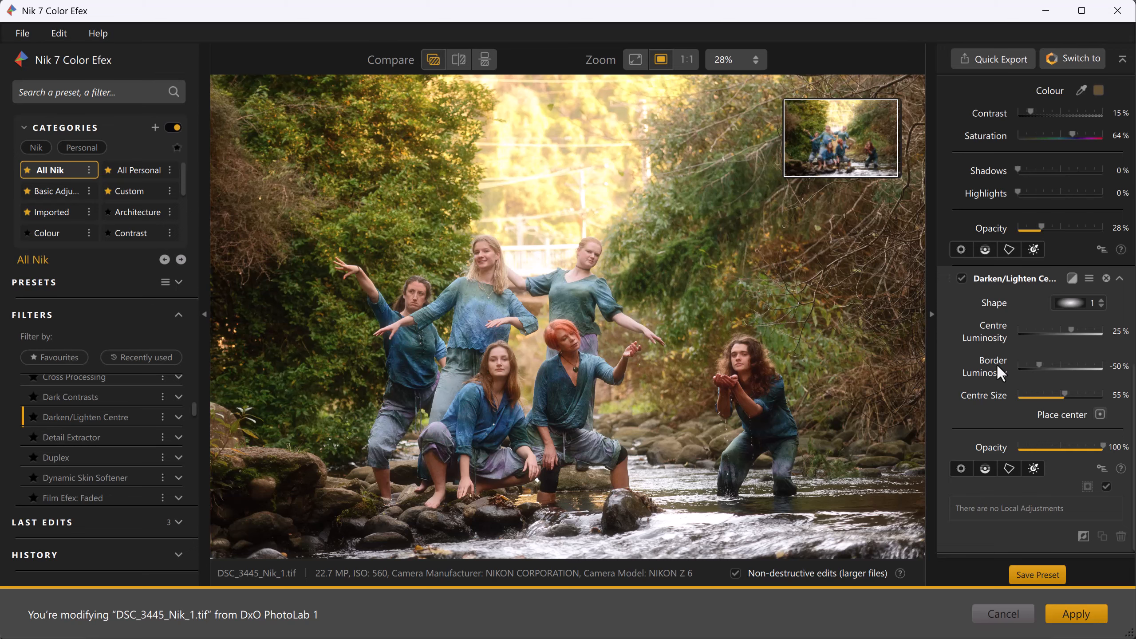
{"action": "left_click", "coordinate": [960, 279]}
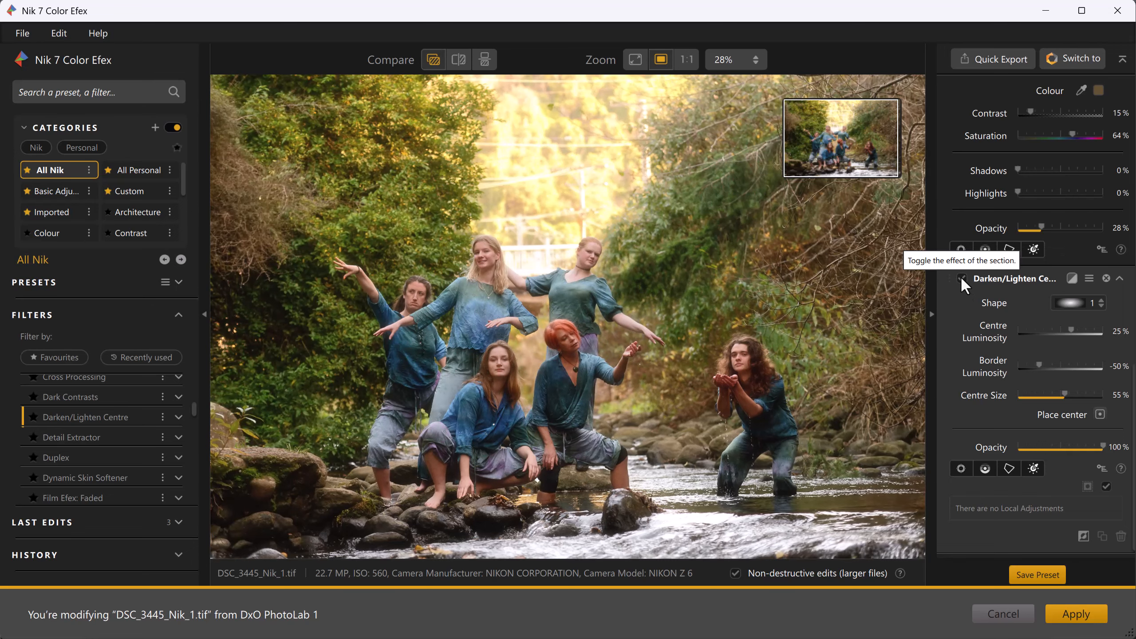
{"action": "left_click", "coordinate": [960, 278]}
{"action": "left_click", "coordinate": [960, 278]}
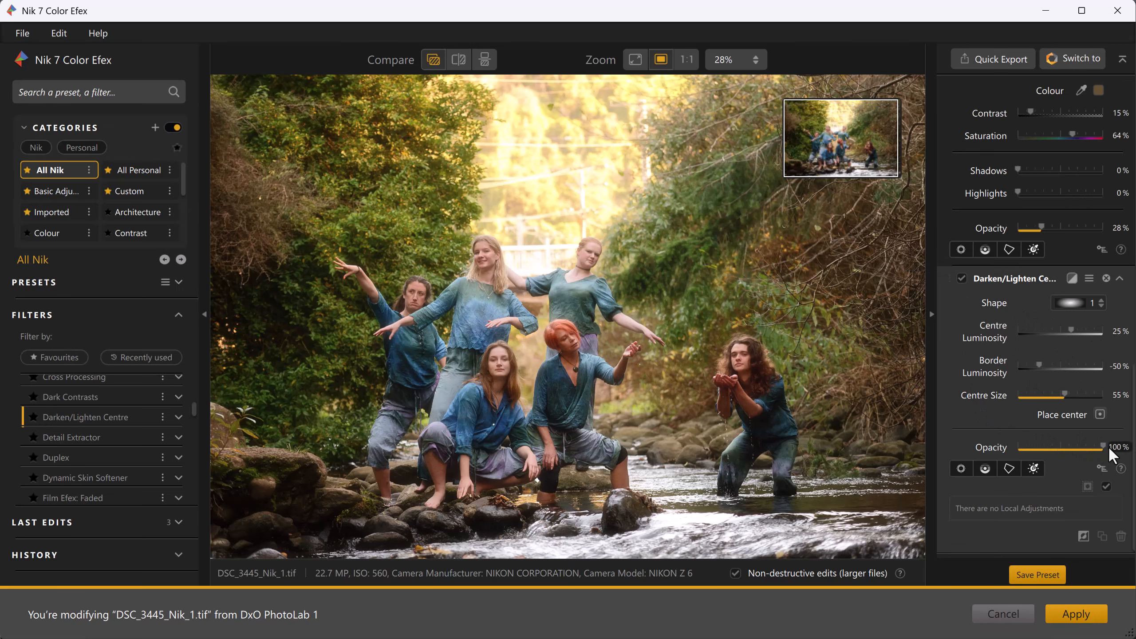
{"action": "left_click_drag", "start_coordinate": [1102, 442], "coordinate": [1060, 440]}
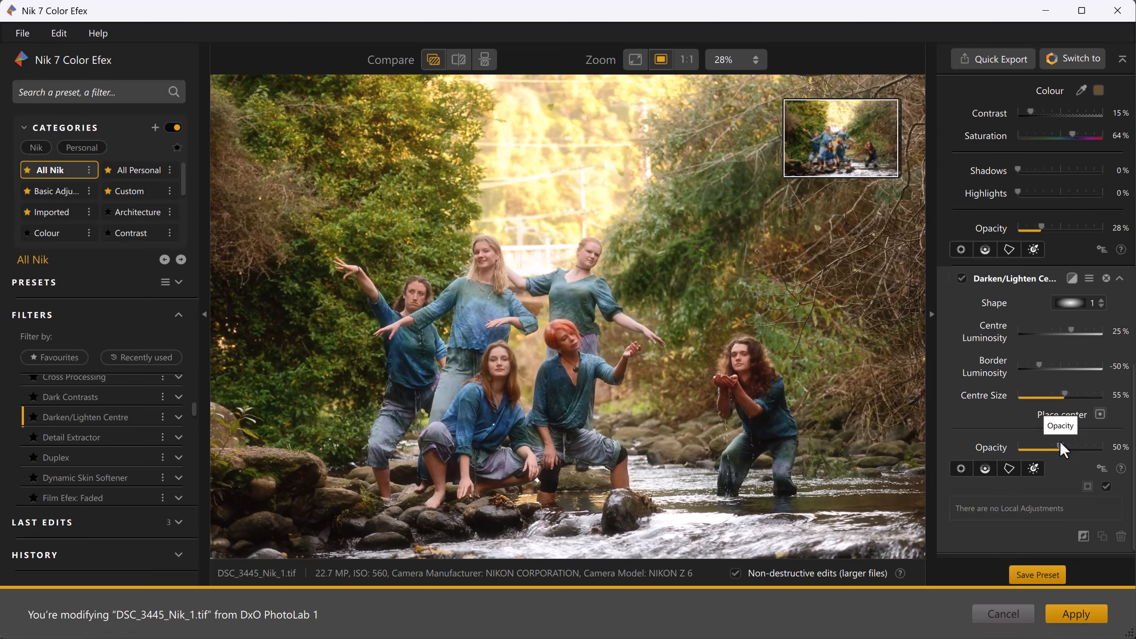
Step: Recheck the photo with Darken/Lighten Centre switched off and on
{"action": "left_click", "coordinate": [963, 277]}
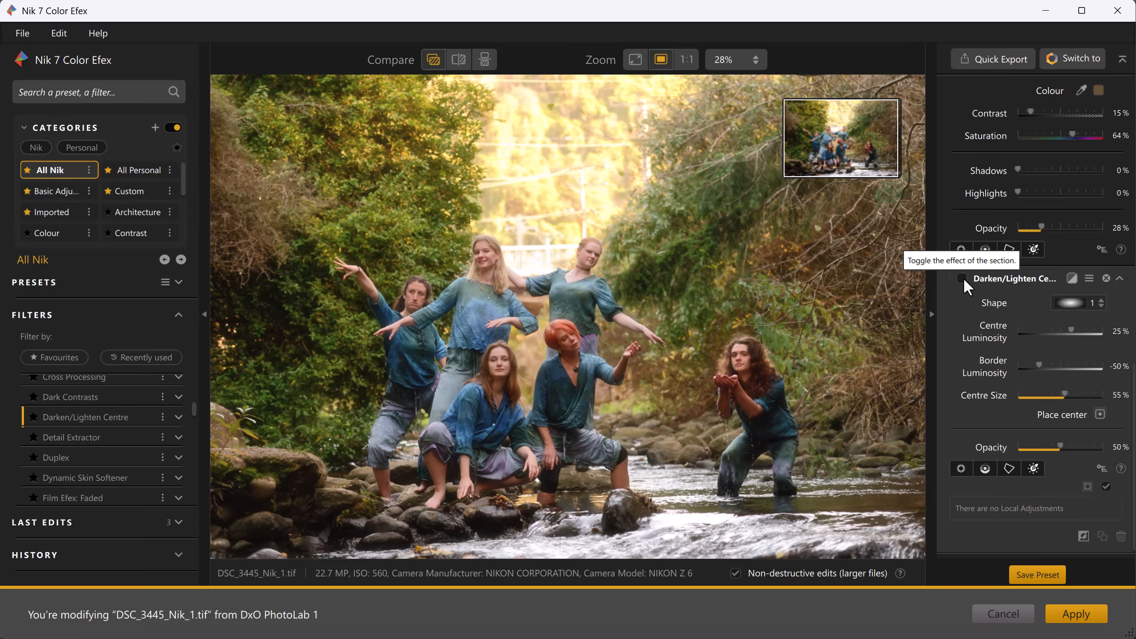
{"action": "left_click", "coordinate": [963, 277]}
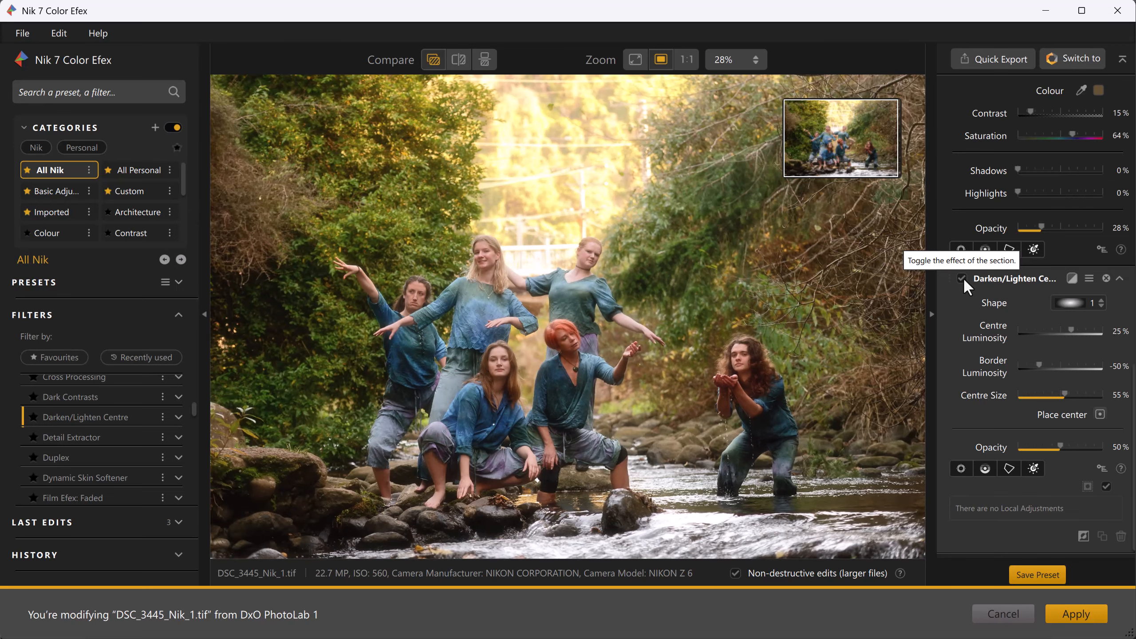
{"action": "left_click", "coordinate": [963, 277]}
{"action": "left_click", "coordinate": [963, 277]}
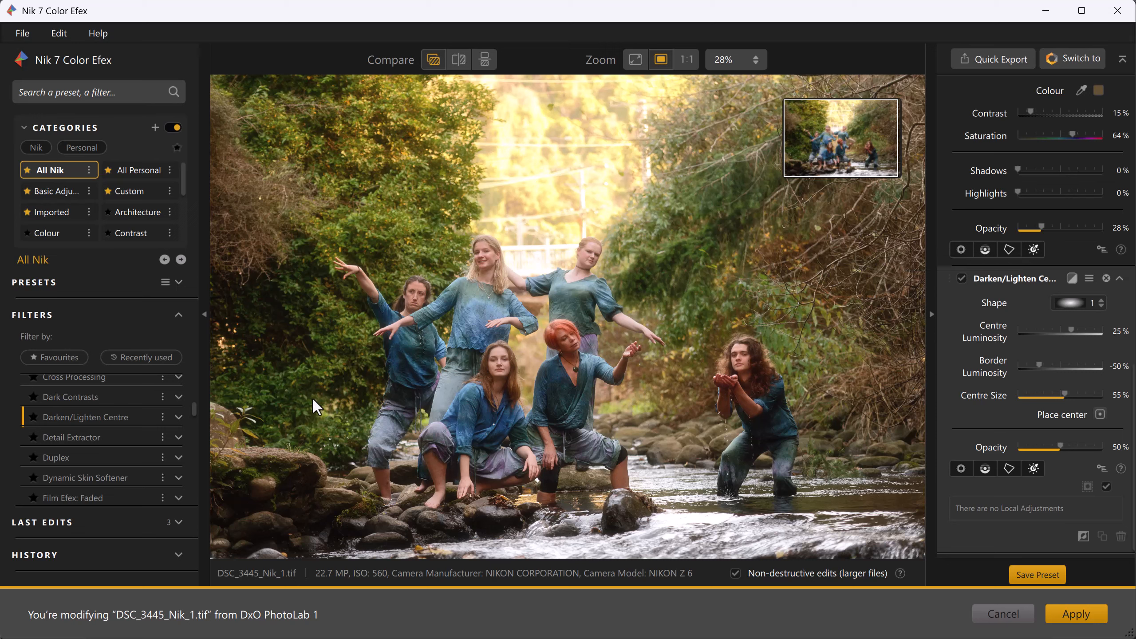
Step: Add the Fog filter with Method 1 and lower its intensity to 23%
{"action": "left_click_drag", "start_coordinate": [195, 407], "coordinate": [201, 429]}
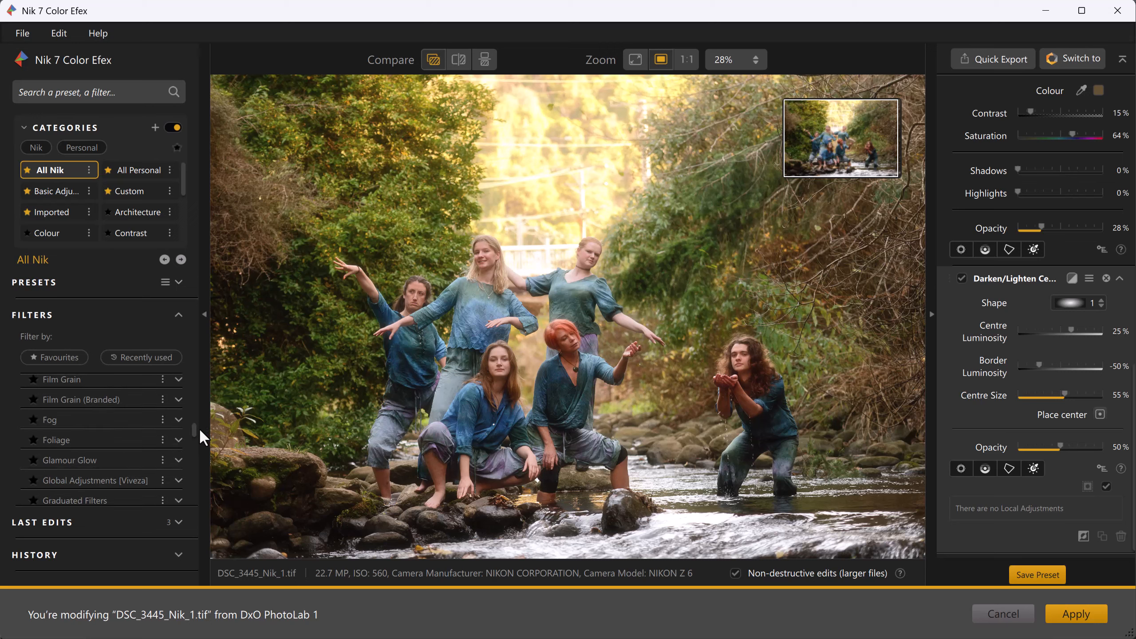
{"action": "left_click", "coordinate": [146, 418]}
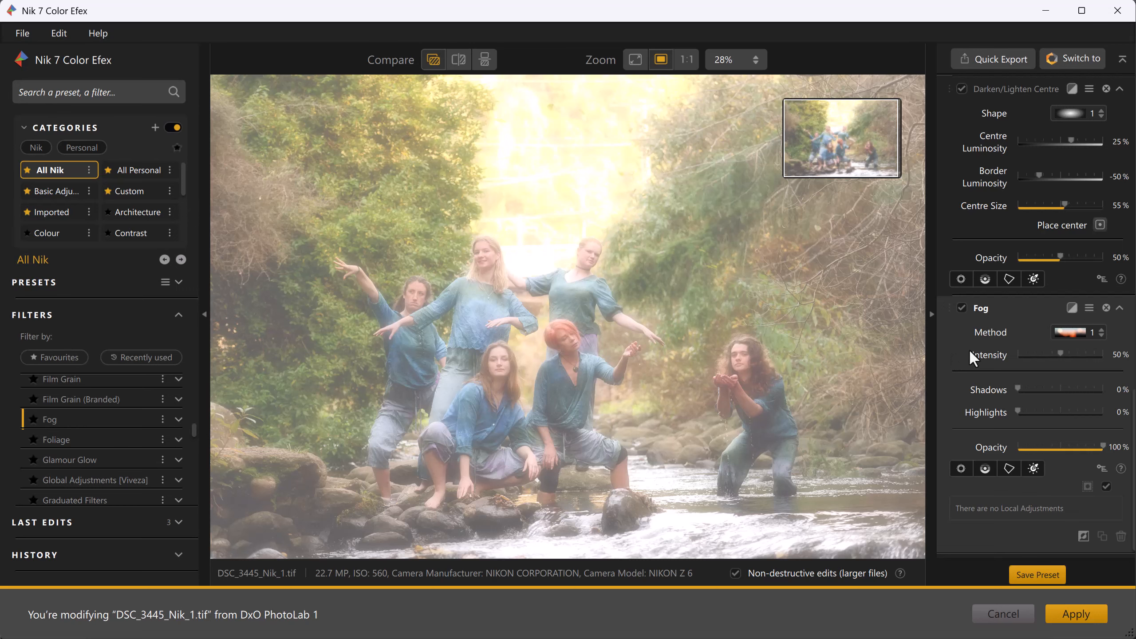
{"action": "left_click", "coordinate": [1100, 332]}
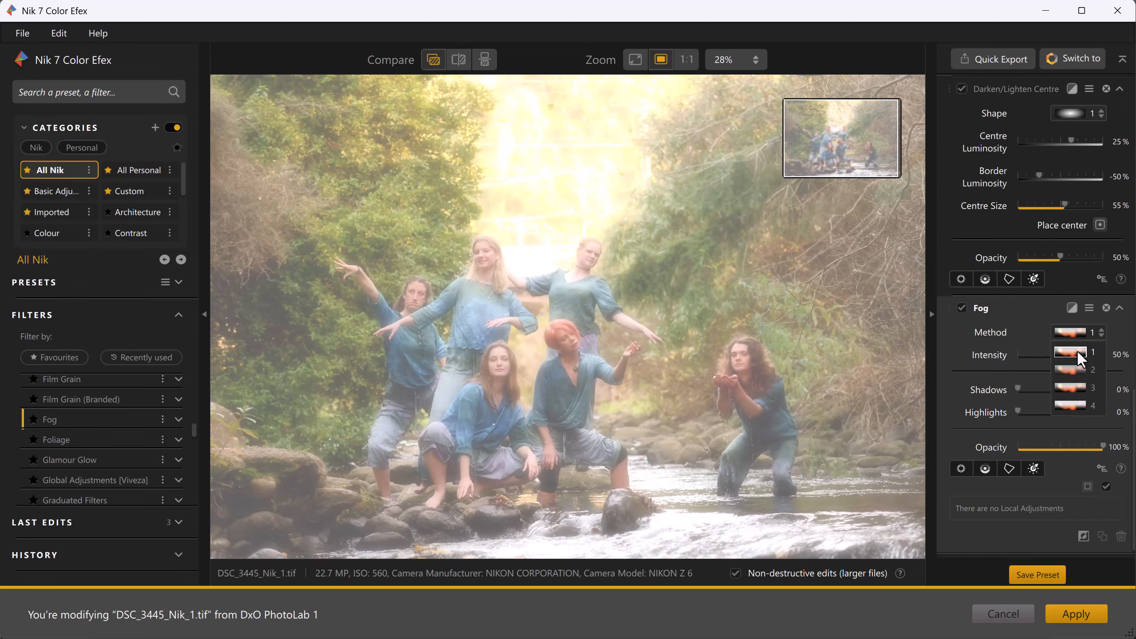
{"action": "left_click", "coordinate": [1078, 352]}
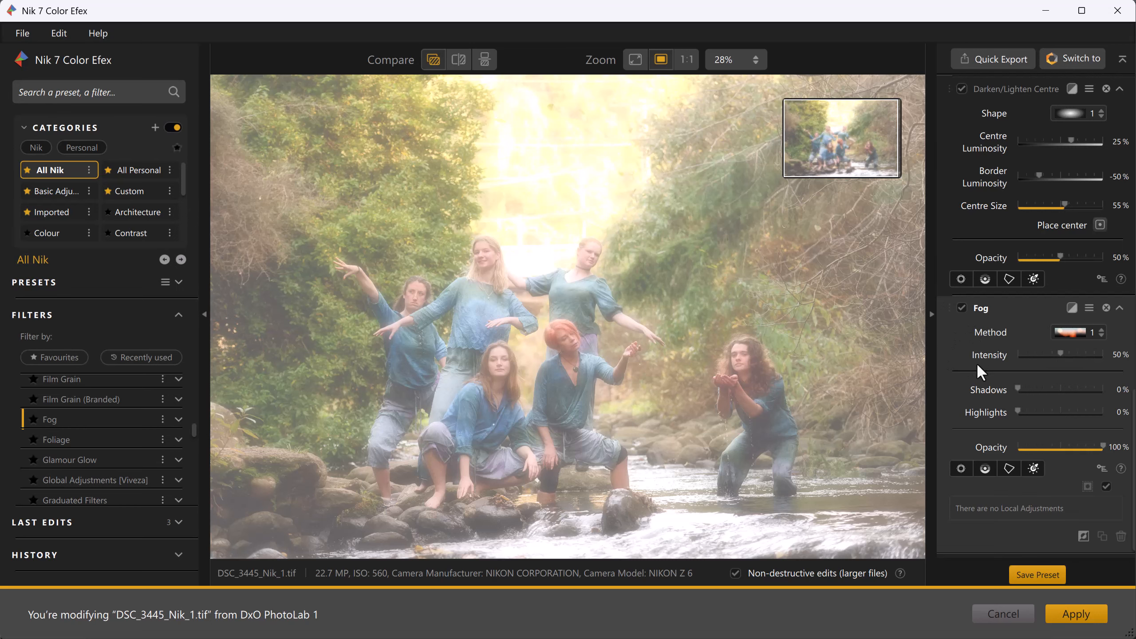
{"action": "left_click_drag", "start_coordinate": [1059, 352], "coordinate": [1040, 354]}
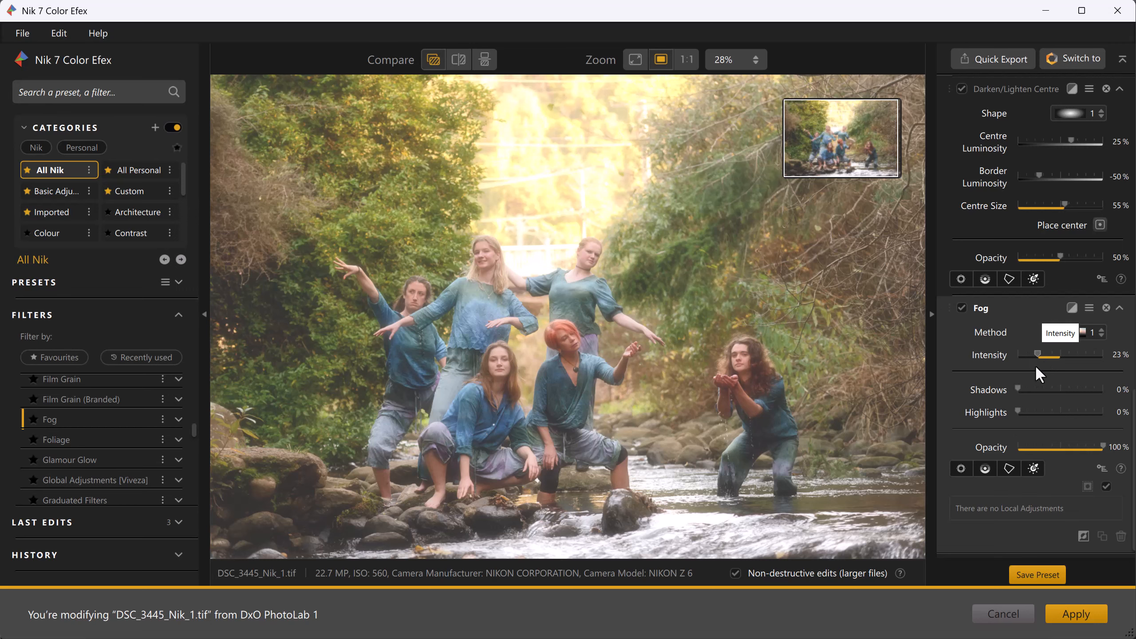
Step: Place a Fog control line along the rocky water's edge, fading out at the crouching women's waists, and adjust its position using the mask
{"action": "left_click", "coordinate": [985, 465]}
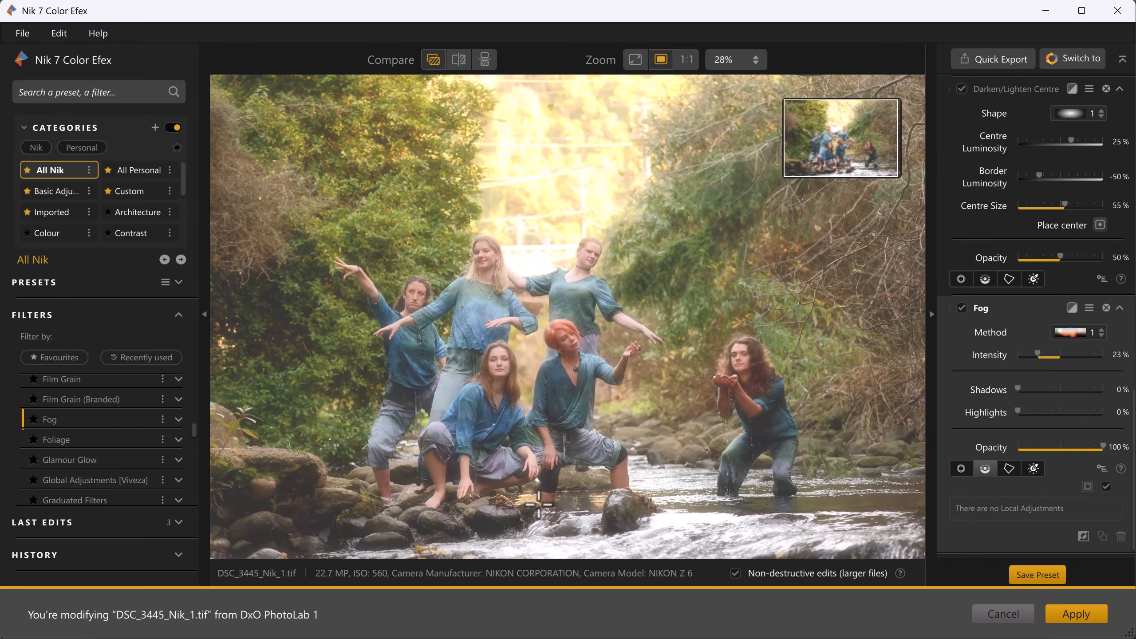
{"action": "left_click_drag", "start_coordinate": [538, 504], "coordinate": [541, 403]}
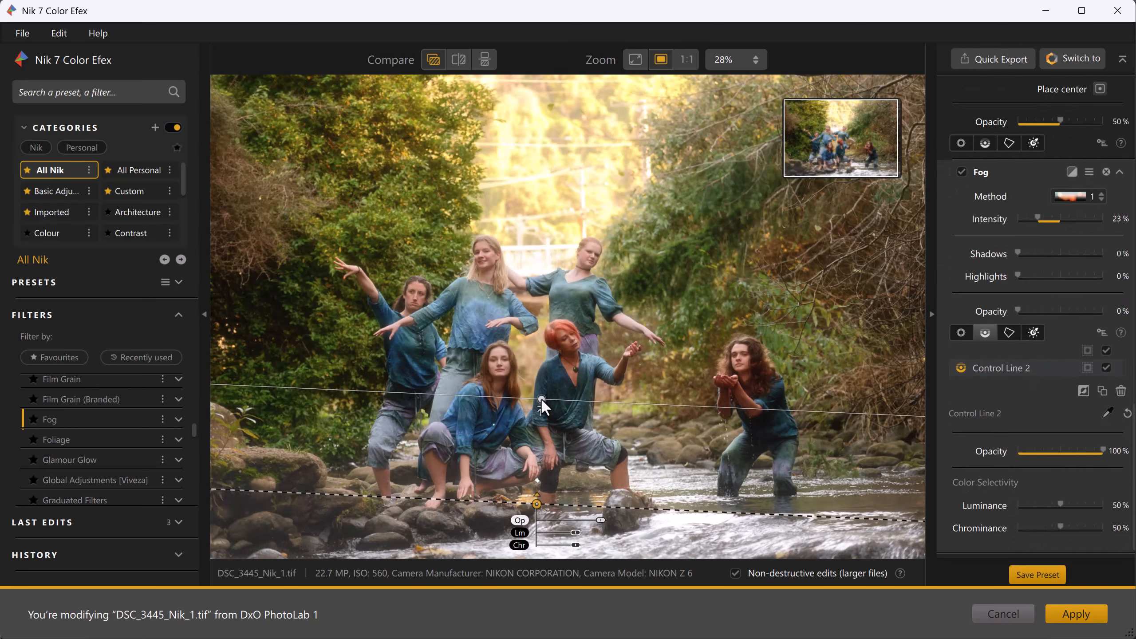
{"action": "left_click_drag", "start_coordinate": [537, 503], "coordinate": [535, 497]}
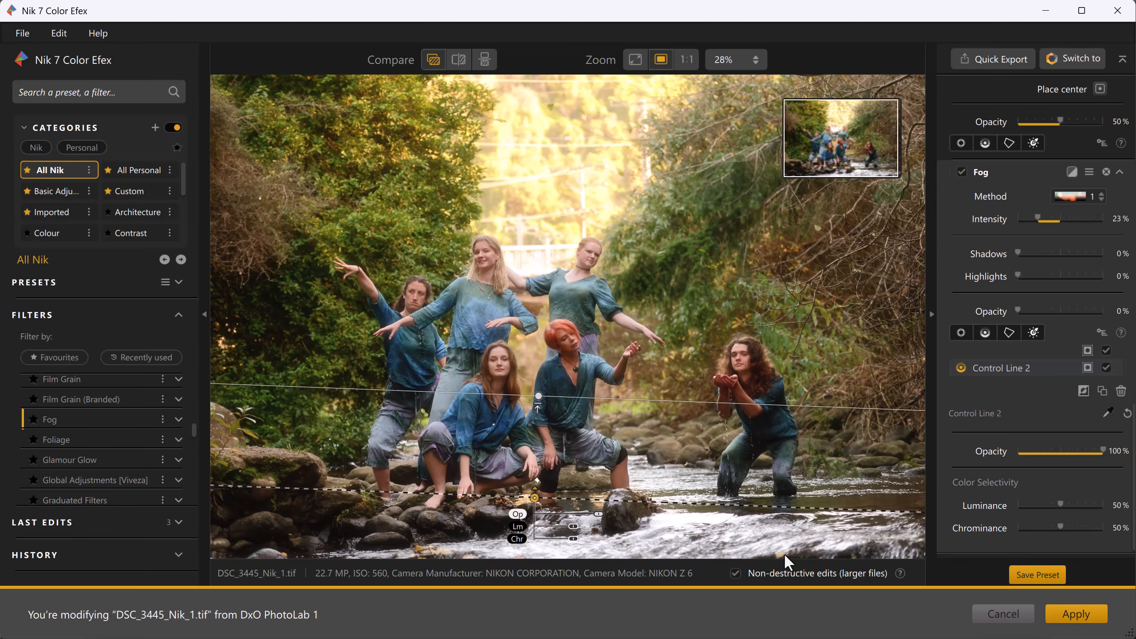
{"action": "key", "text": "m"}
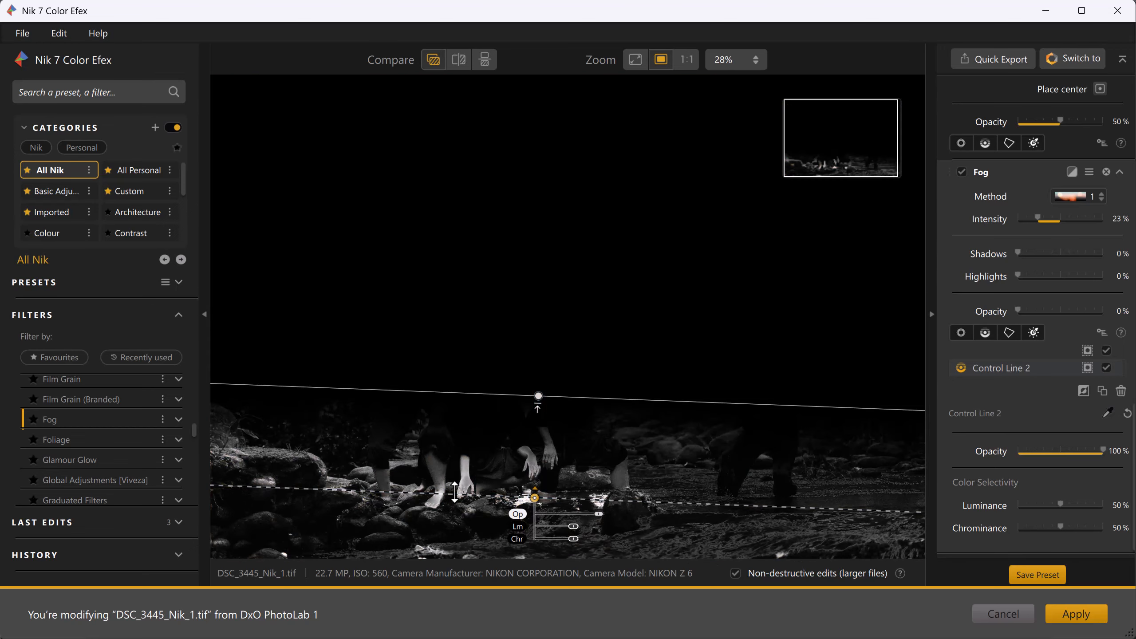
{"action": "left_click_drag", "start_coordinate": [535, 508], "coordinate": [536, 510]}
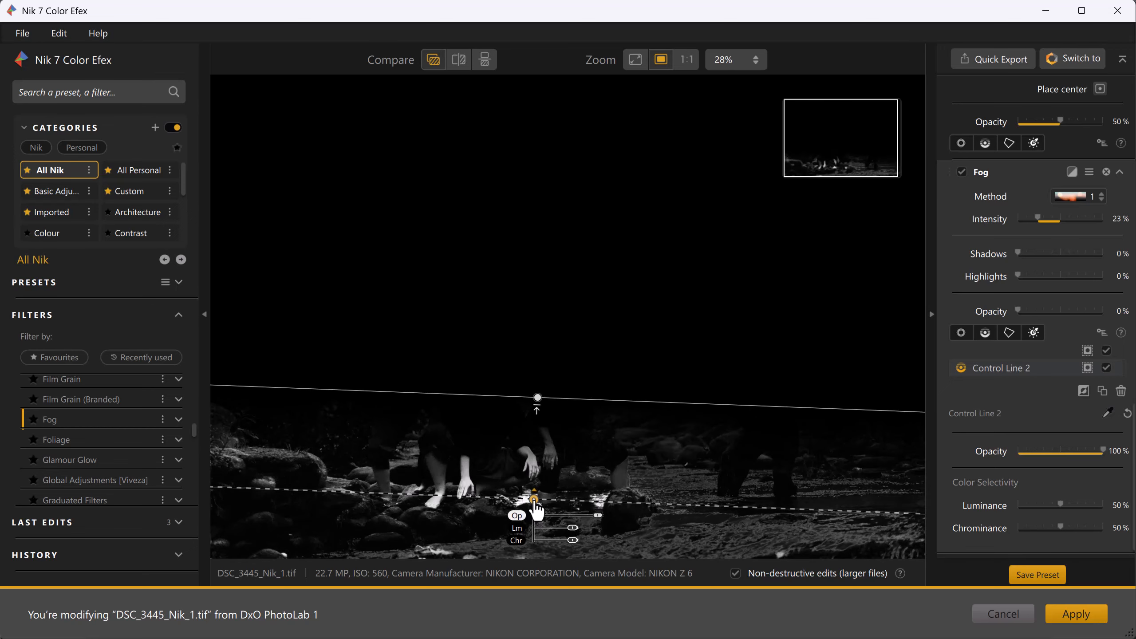
Step: Sample a new reference colour for the Fog control line and set its Luminance and Chrominance selectivity to 29% each
{"action": "left_click_drag", "start_coordinate": [1059, 507], "coordinate": [1036, 529]}
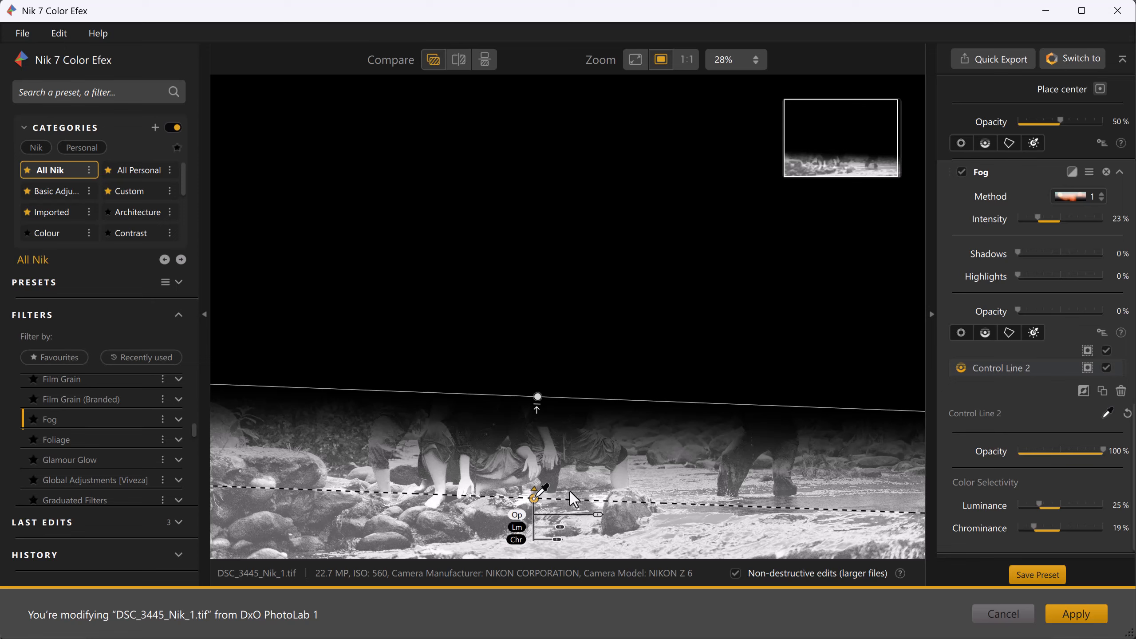
{"action": "left_click_drag", "start_coordinate": [544, 486], "coordinate": [577, 481]}
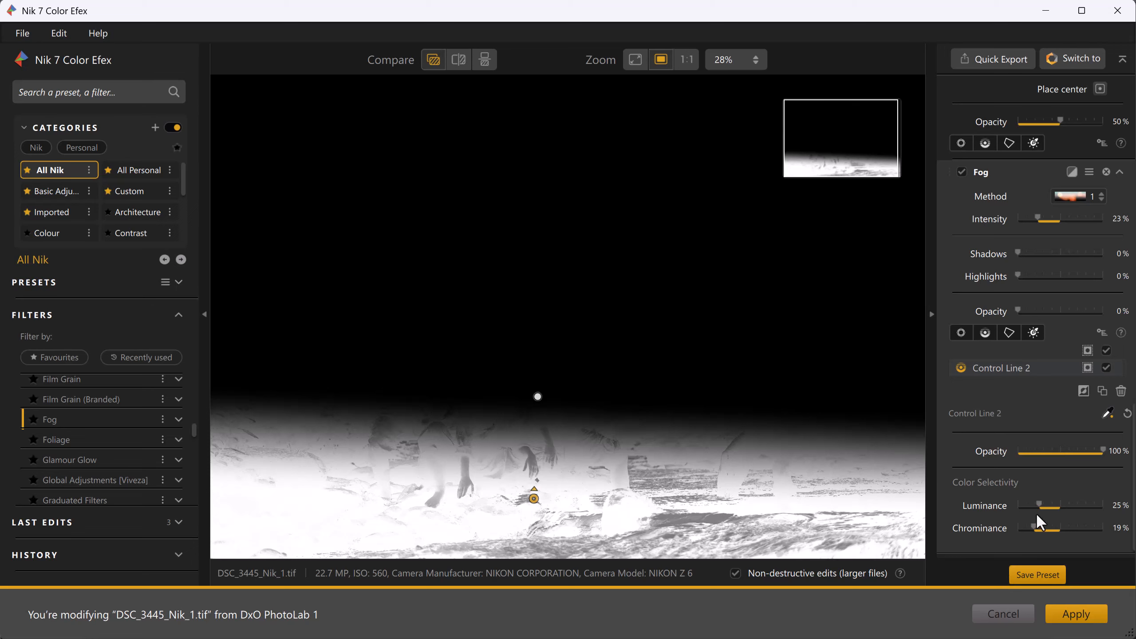
{"action": "left_click_drag", "start_coordinate": [1038, 502], "coordinate": [1037, 502]}
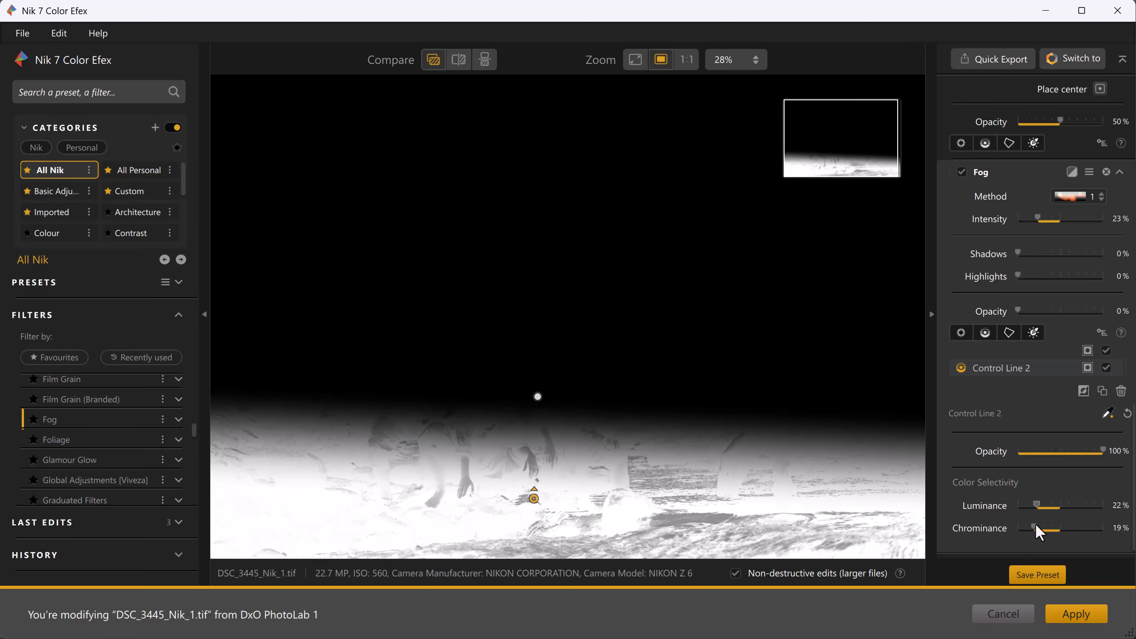
{"action": "left_click_drag", "start_coordinate": [1035, 528], "coordinate": [1043, 502]}
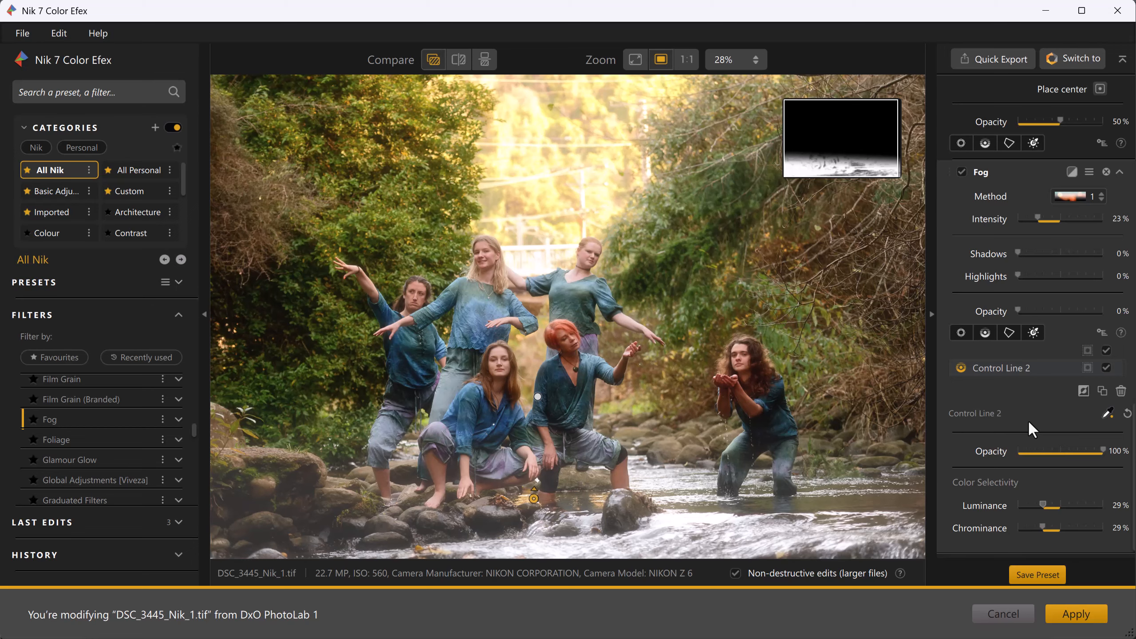
Step: Reduce the Fog intensity to 14% and the control line's opacity to 86%
{"action": "left_click_drag", "start_coordinate": [1037, 216], "coordinate": [1031, 216]}
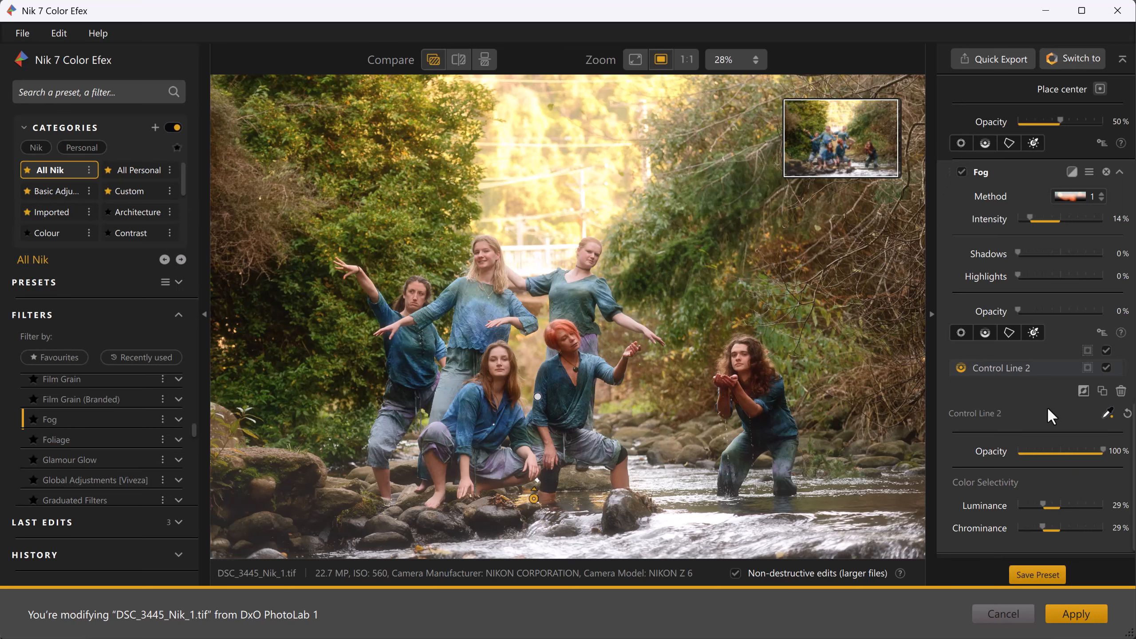
{"action": "mouse_move", "coordinate": [1099, 448]}
{"action": "left_mouse_down"}
{"action": "mouse_move", "coordinate": [1065, 450]}
{"action": "mouse_move", "coordinate": [1085, 451]}
{"action": "left_mouse_up"}
Step: Find the Indian Summer filter in the filter list and add it to the photo
{"action": "left_click_drag", "start_coordinate": [191, 428], "coordinate": [195, 435]}
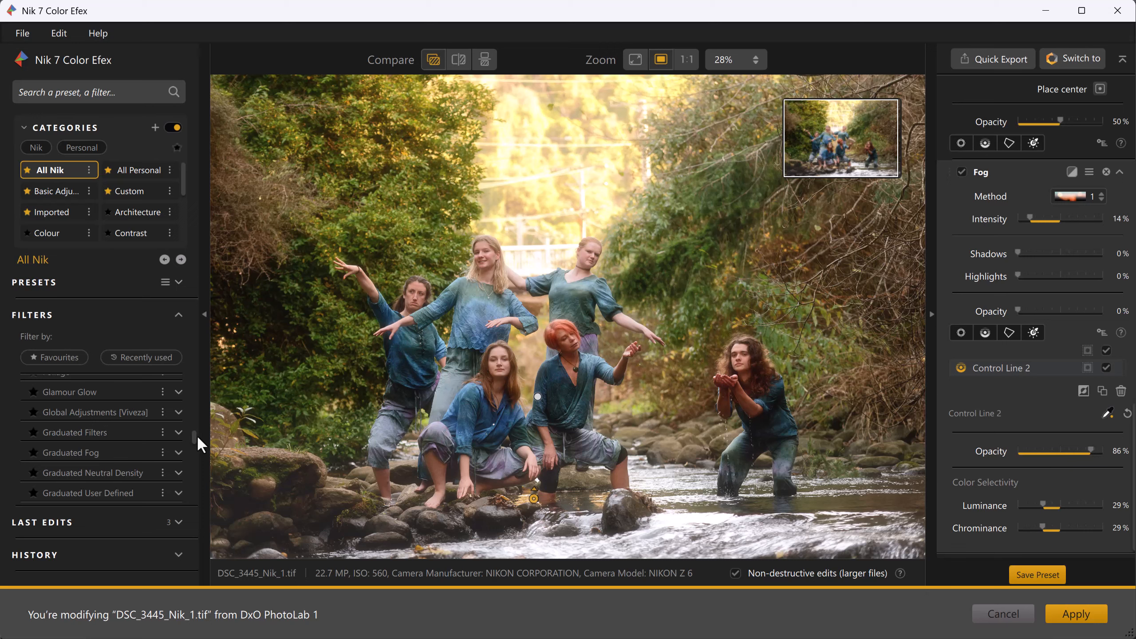
{"action": "left_click_drag", "start_coordinate": [197, 435], "coordinate": [200, 438]}
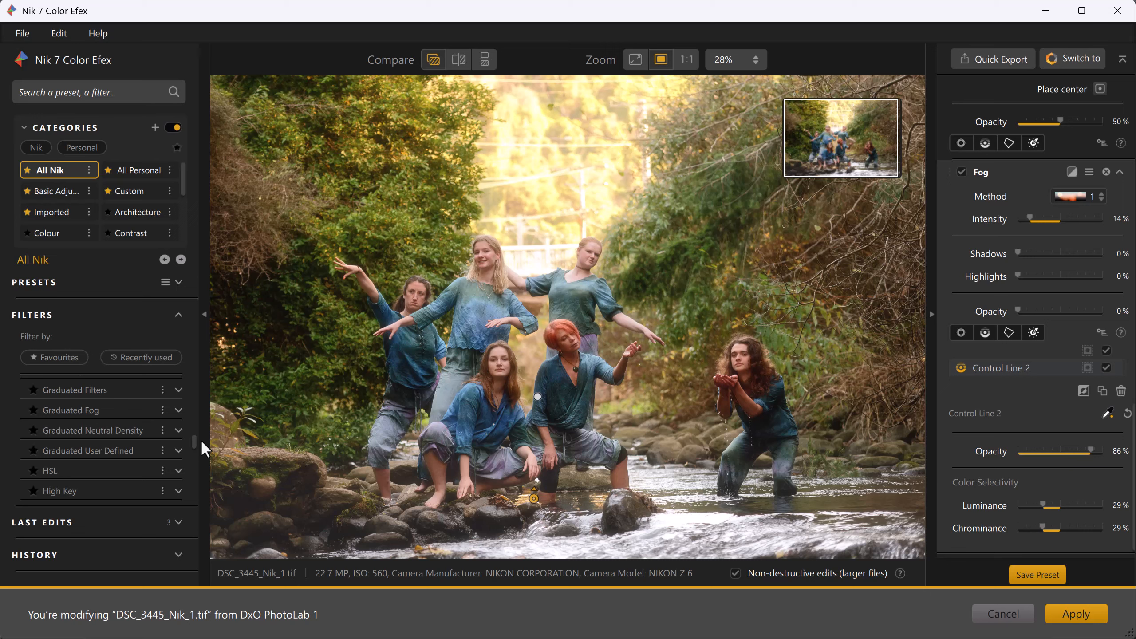
{"action": "scroll", "coordinate": [201, 439], "scroll_direction": "down", "scroll_amount": 3}
{"action": "scroll", "coordinate": [203, 444], "scroll_direction": "down", "scroll_amount": 3}
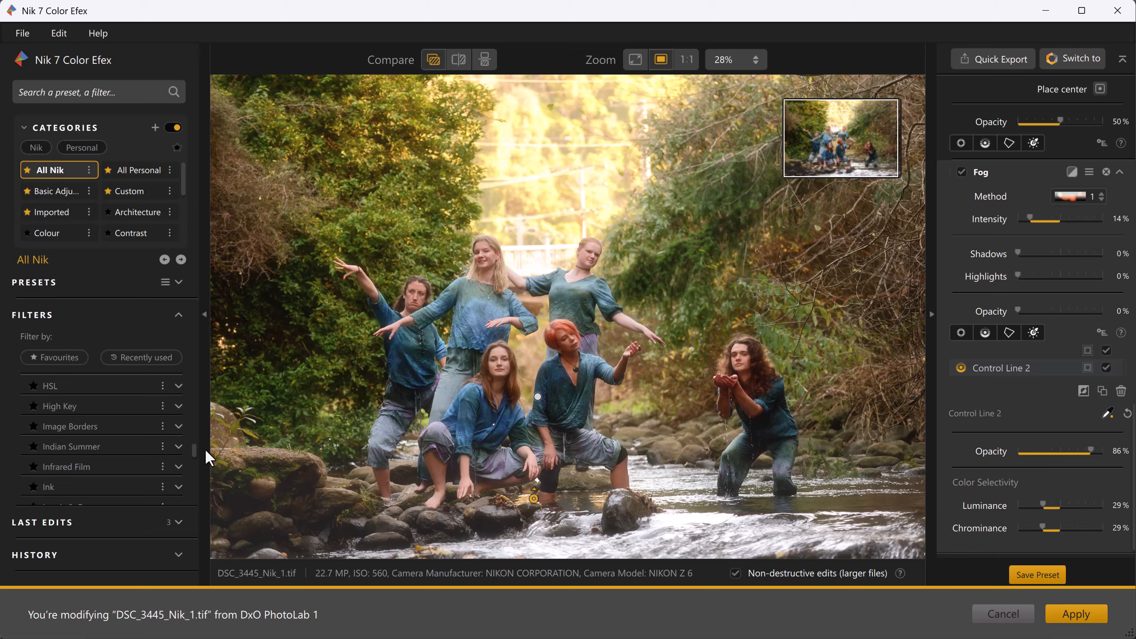
{"action": "scroll", "coordinate": [204, 447], "scroll_direction": "down", "scroll_amount": 1}
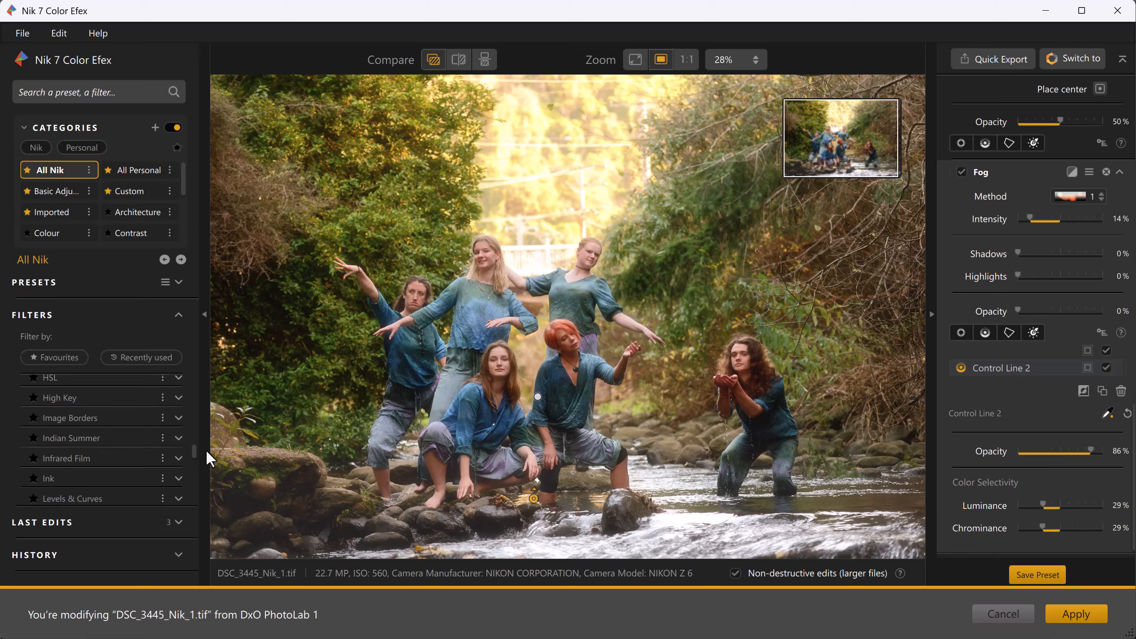
{"action": "scroll", "coordinate": [206, 449], "scroll_direction": "down", "scroll_amount": 1}
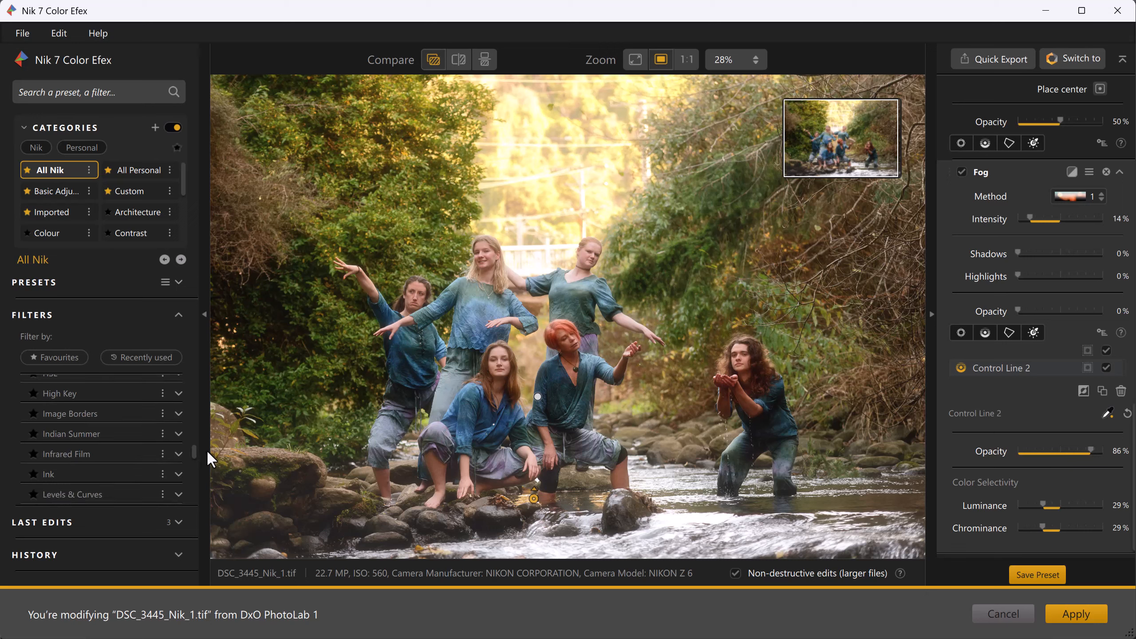
{"action": "scroll", "coordinate": [207, 451], "scroll_direction": "down", "scroll_amount": 1}
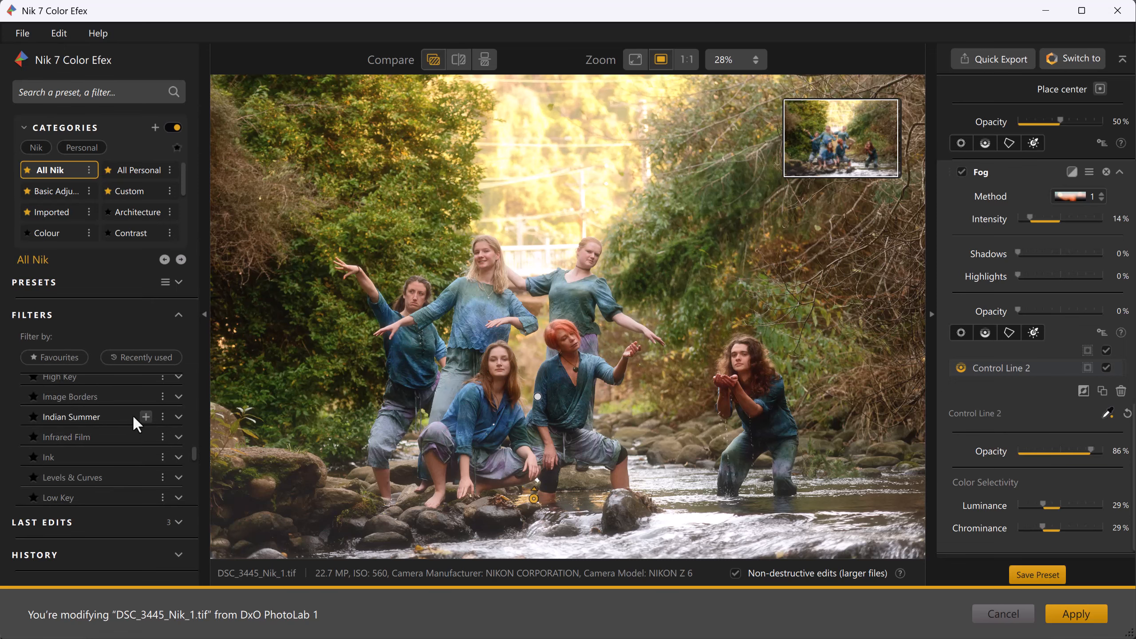
{"action": "left_click", "coordinate": [146, 417]}
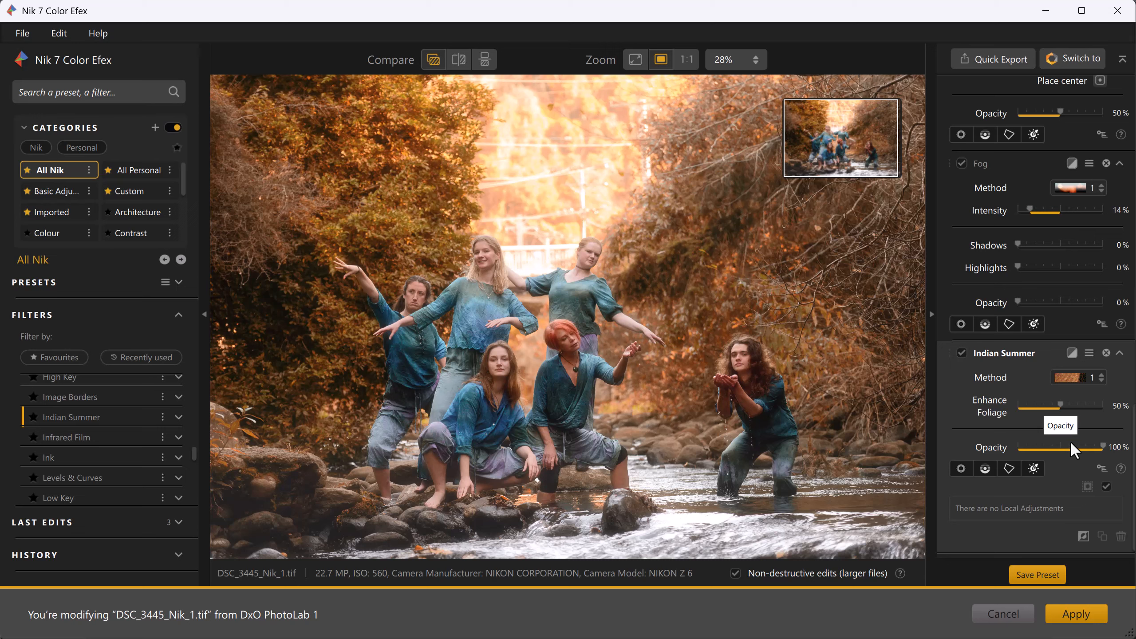
Step: Try Method 2 of the Indian Summer filter and return to Method 1
{"action": "left_click", "coordinate": [1101, 377]}
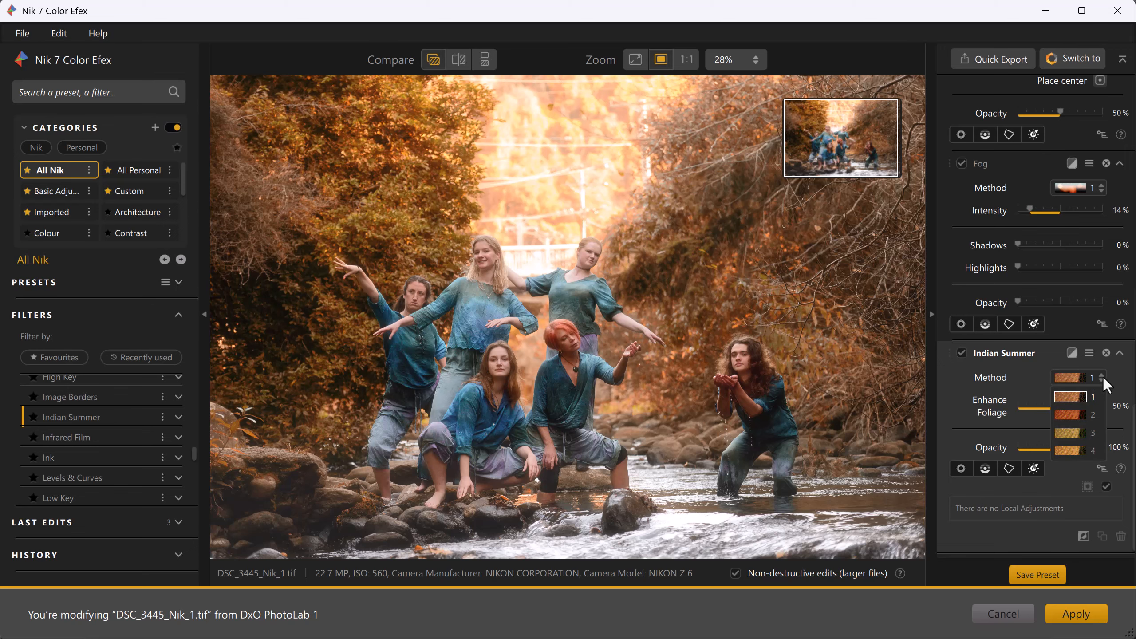
{"action": "left_click", "coordinate": [1074, 414]}
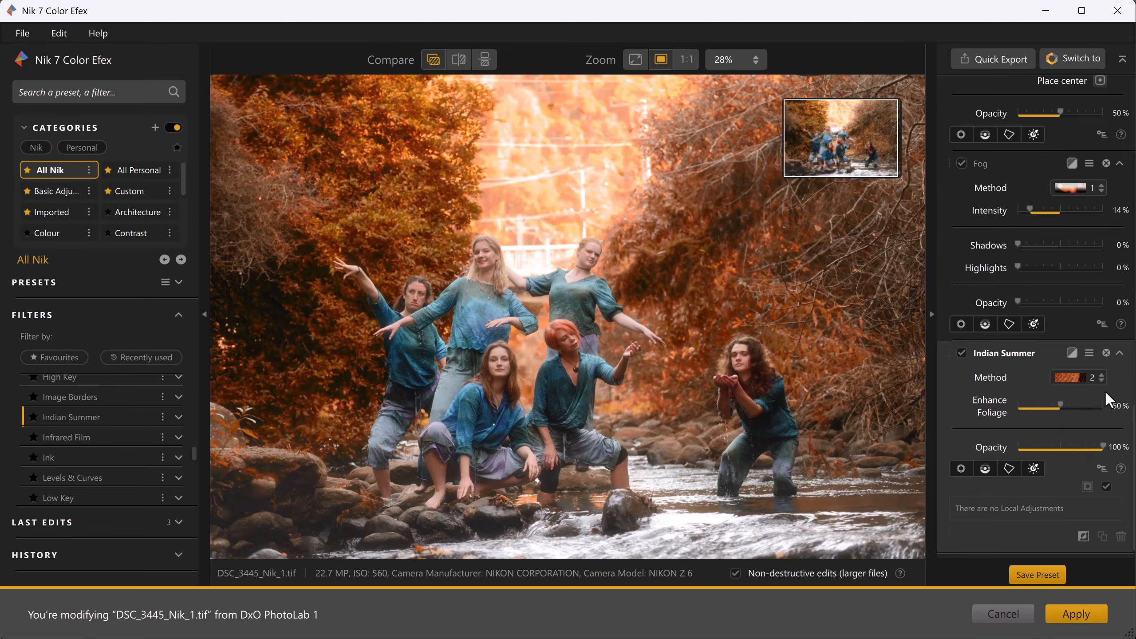
{"action": "left_click", "coordinate": [1102, 376]}
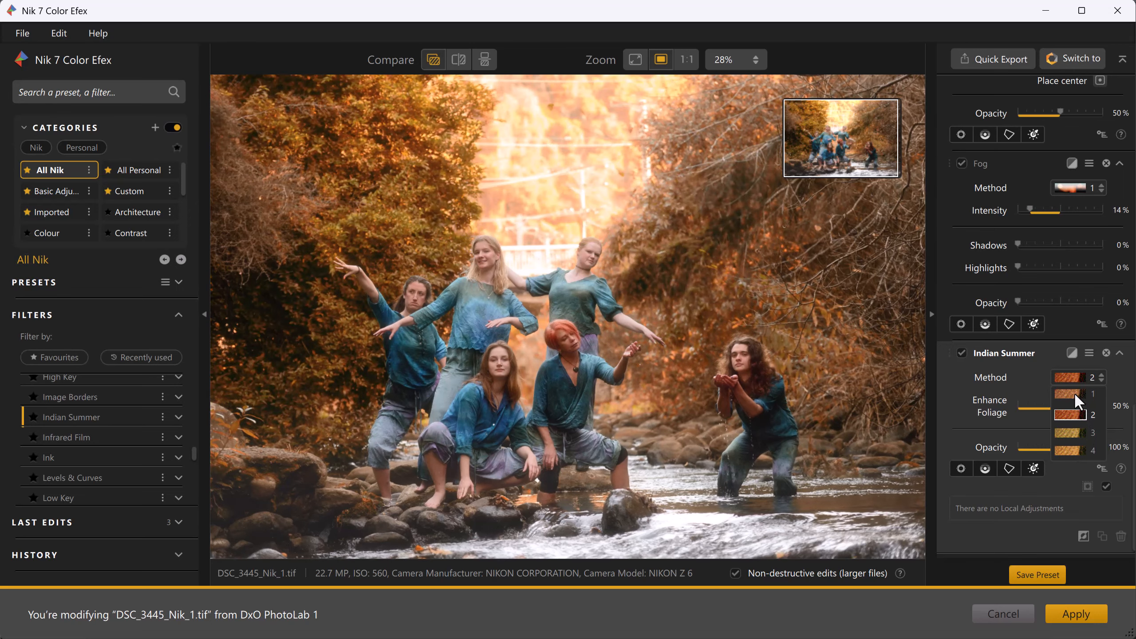
{"action": "left_click", "coordinate": [1074, 393]}
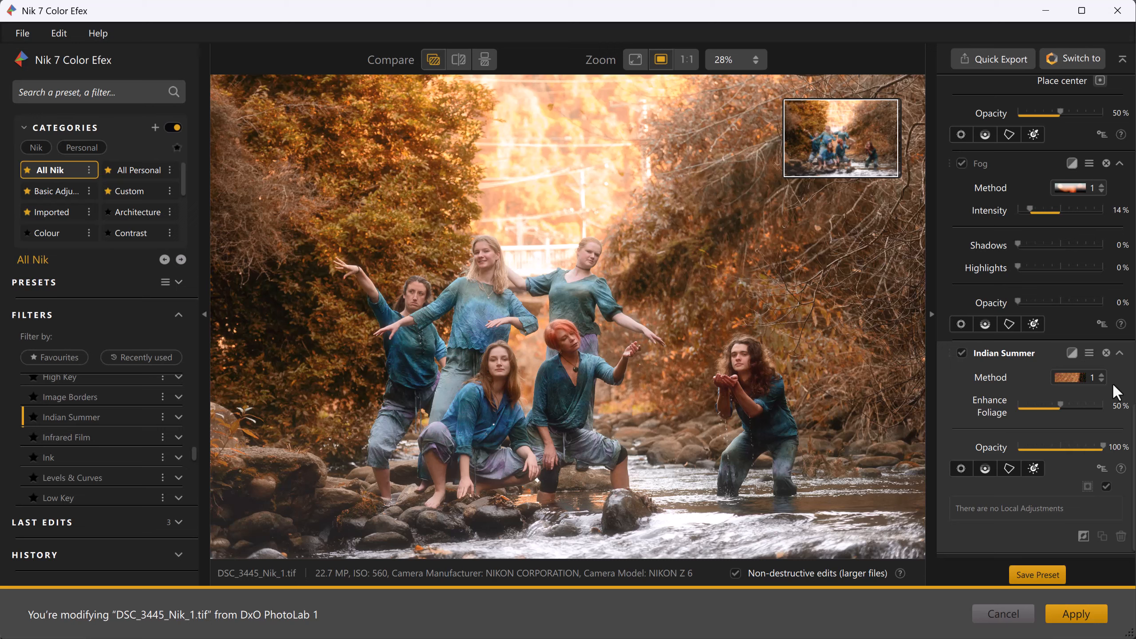
Step: Add an Indian Summer control point on the photo's right-hand branches, enlarge its area, and set Luminance selectivity to 52% and Chrominance to 59%
{"action": "left_click", "coordinate": [960, 466]}
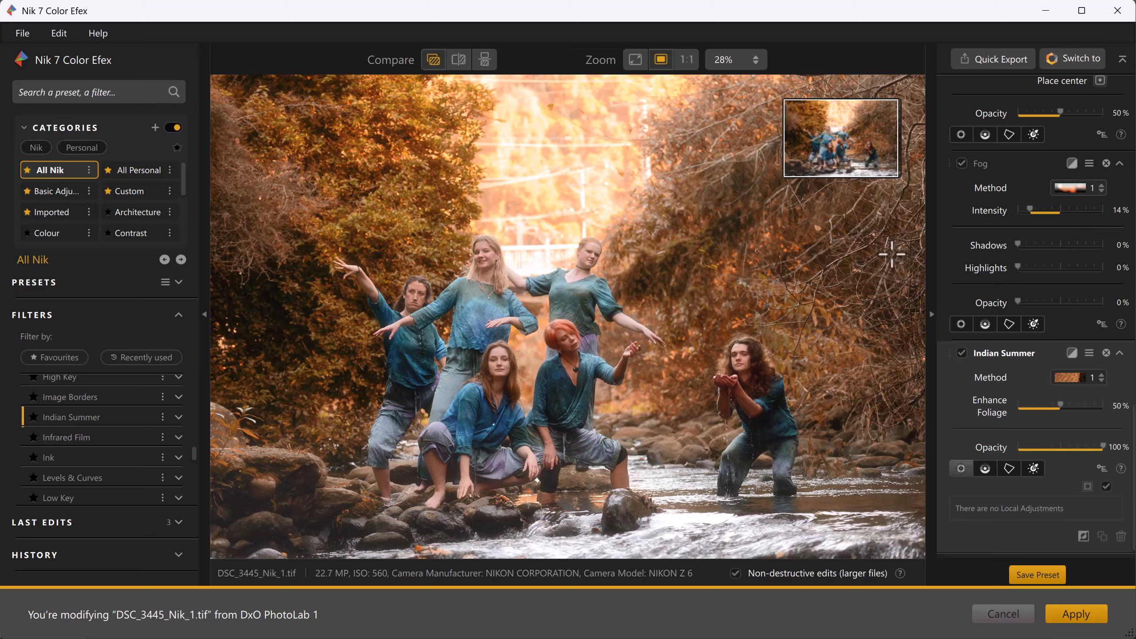
{"action": "left_click", "coordinate": [868, 256]}
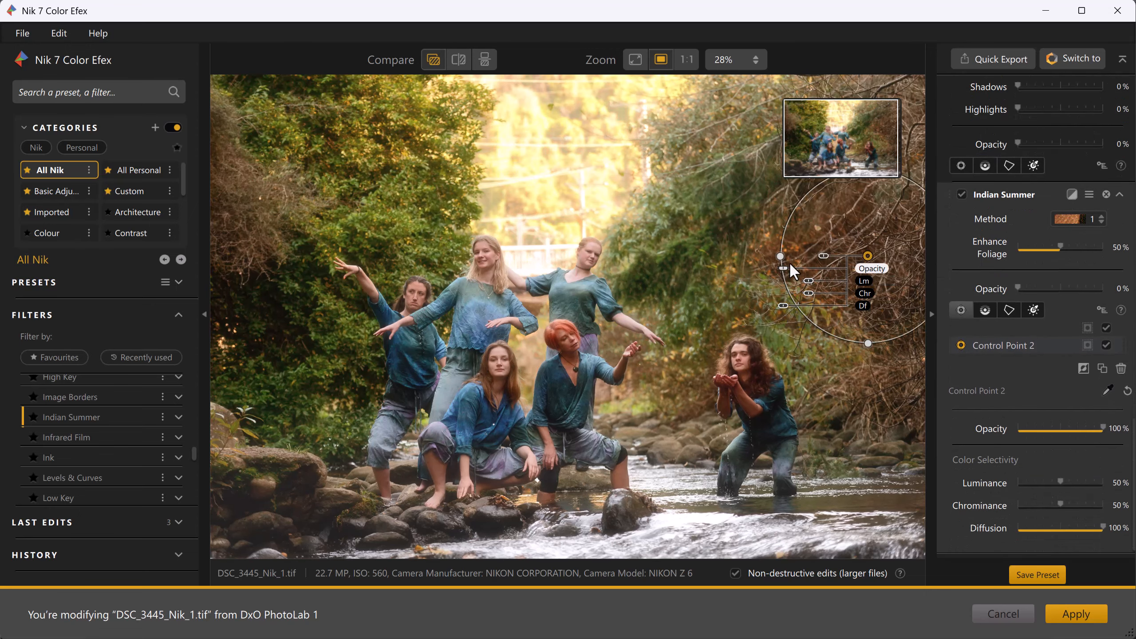
{"action": "left_click_drag", "start_coordinate": [780, 256], "coordinate": [735, 257]}
{"action": "left_click_drag", "start_coordinate": [868, 348], "coordinate": [891, 394]}
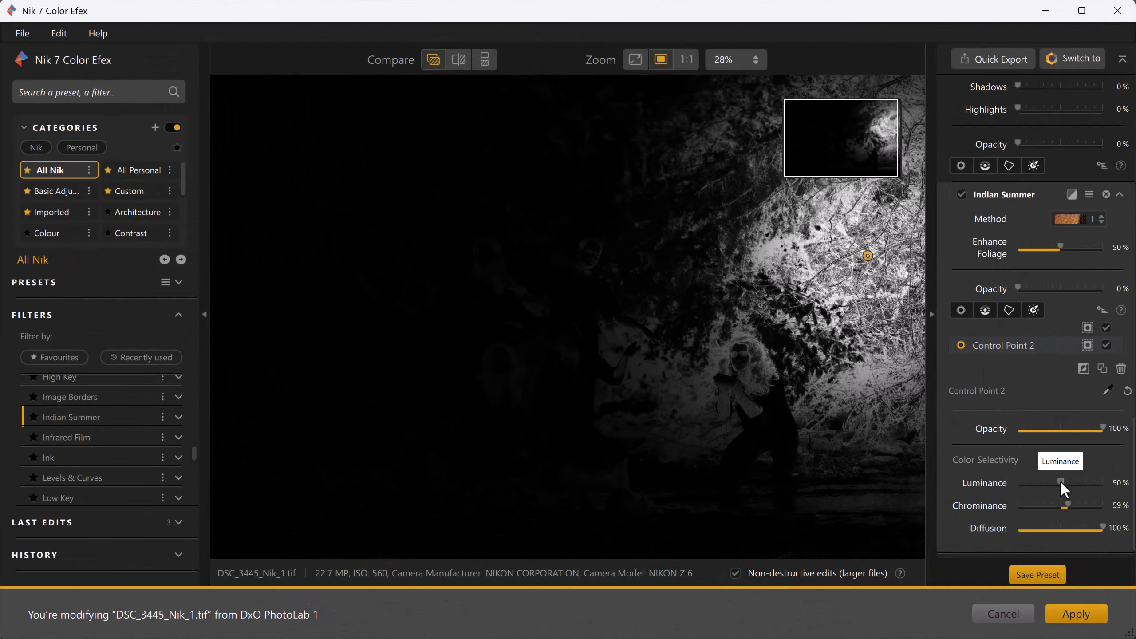
{"action": "left_click_drag", "start_coordinate": [1073, 485], "coordinate": [1064, 485]}
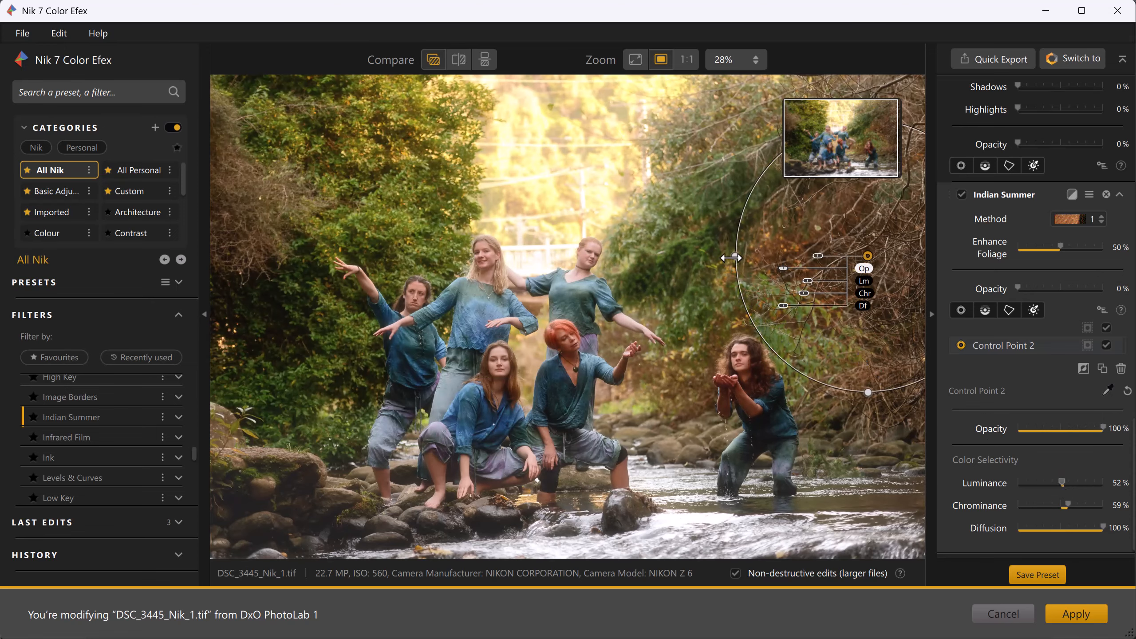
{"action": "left_click_drag", "start_coordinate": [736, 257], "coordinate": [725, 257]}
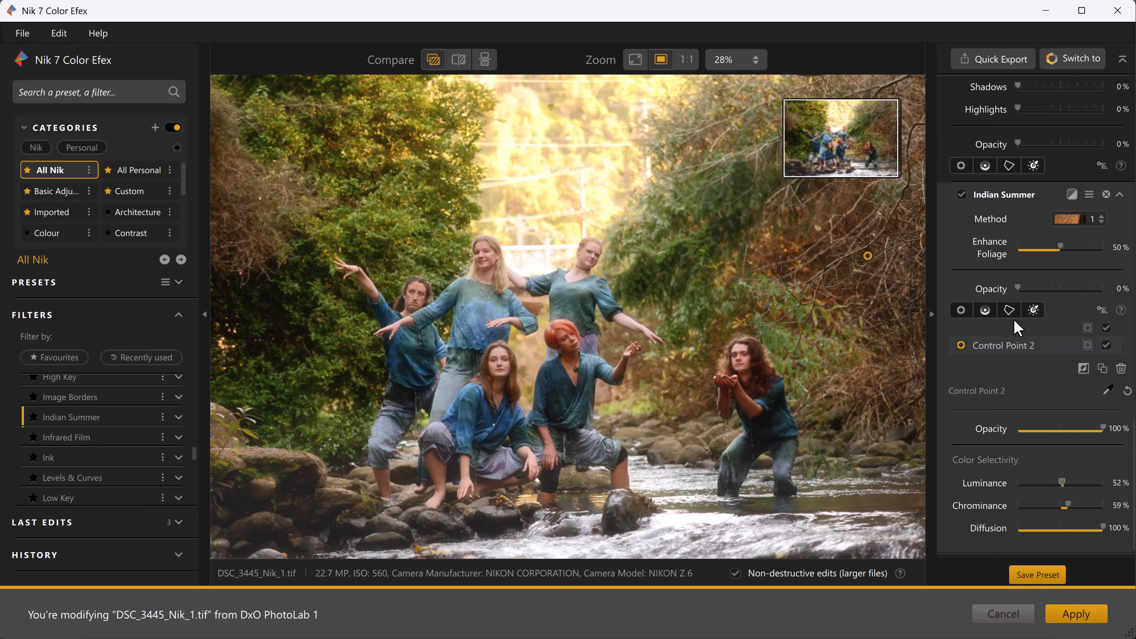
Step: Compare the photo with and without the Indian Summer effect, leaving the filter enabled
{"action": "left_click", "coordinate": [961, 194]}
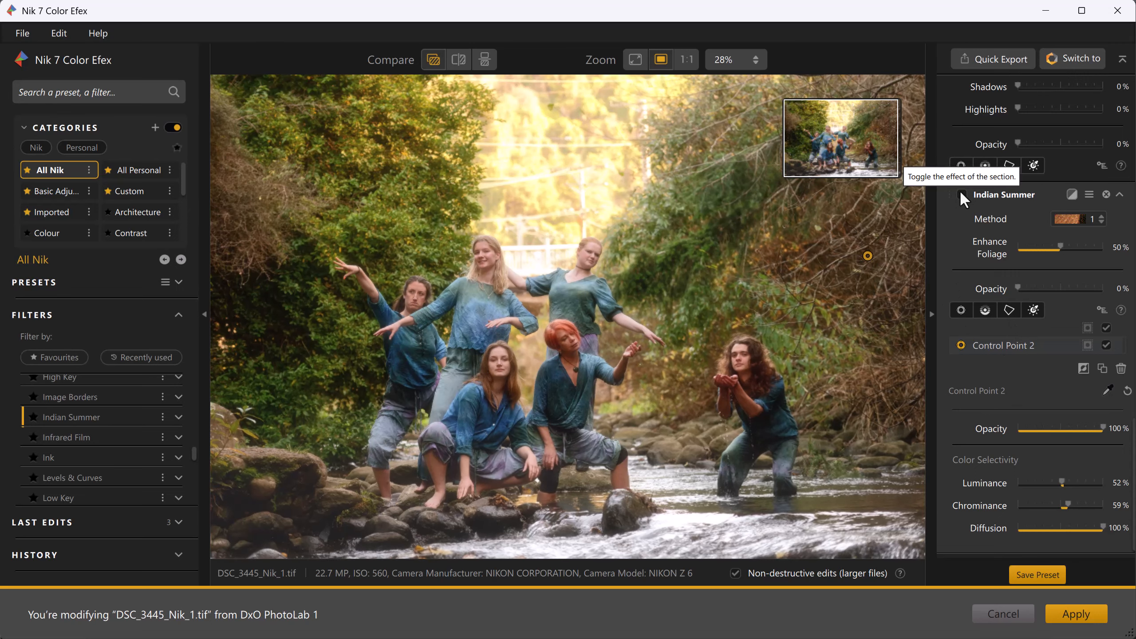
{"action": "left_click", "coordinate": [960, 193]}
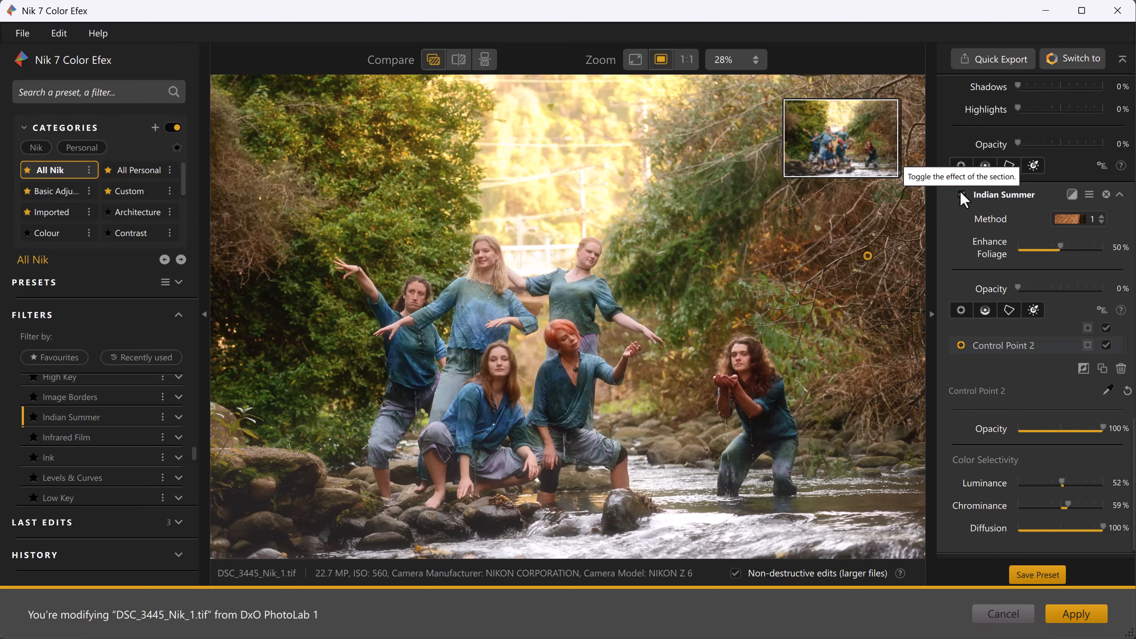
{"action": "left_click", "coordinate": [961, 194]}
{"action": "left_click", "coordinate": [961, 193]}
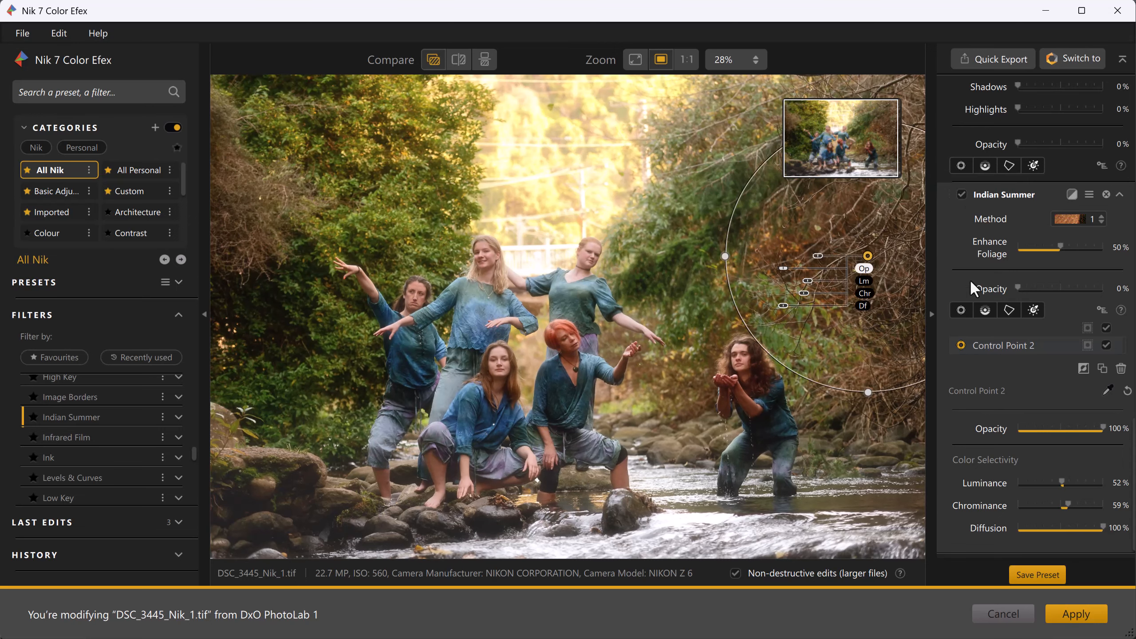
Step: Add two more Indian Summer control points, on the brown bush at the photo's upper left and on the rocks at its lower left
{"action": "left_click", "coordinate": [960, 309]}
{"action": "scroll", "coordinate": [962, 306], "scroll_direction": "up", "scroll_amount": 4}
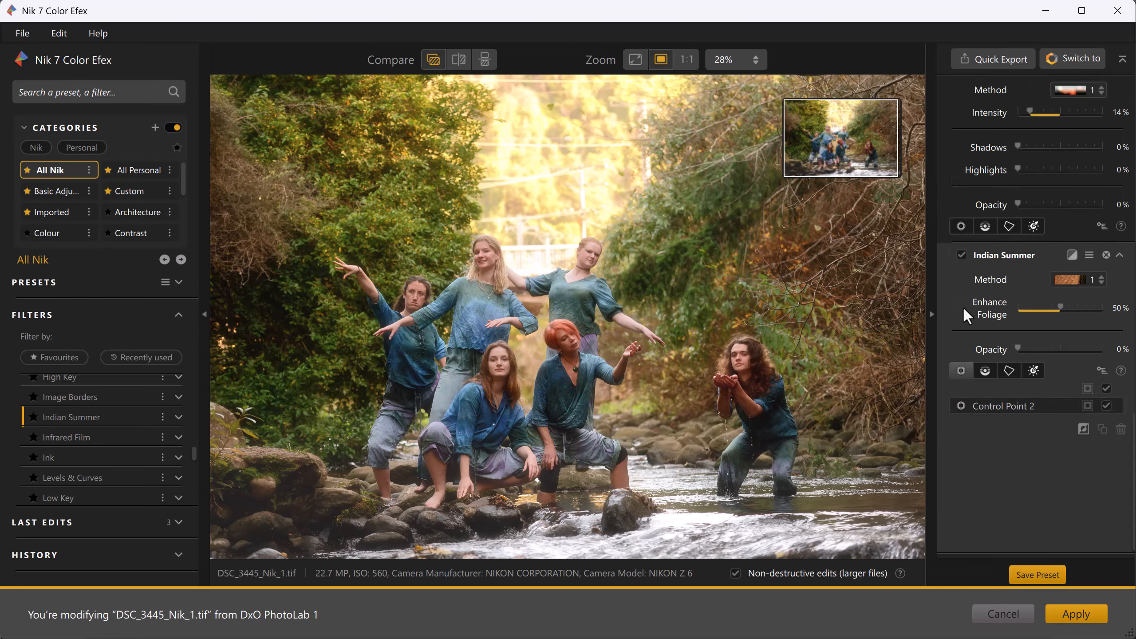
{"action": "left_click", "coordinate": [233, 204]}
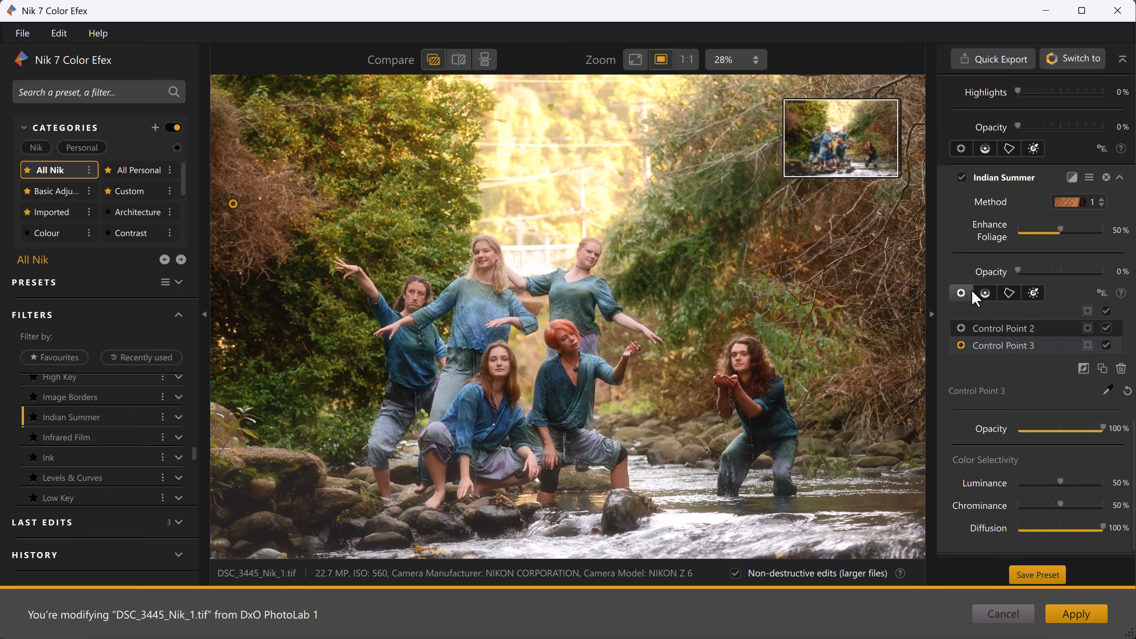
{"action": "left_click", "coordinate": [254, 455]}
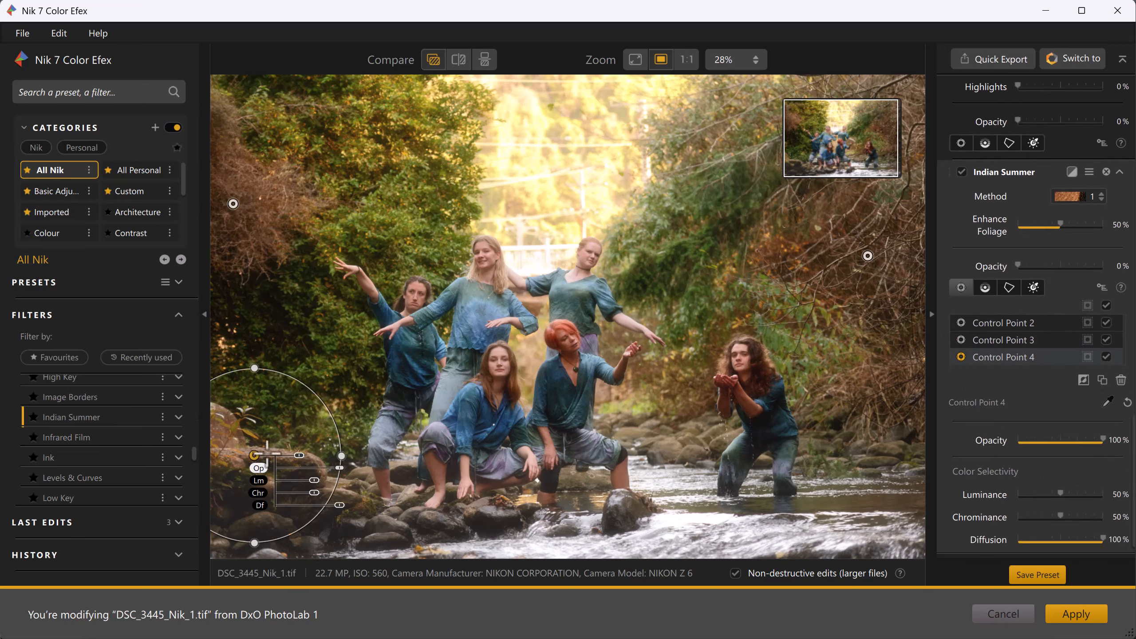
{"action": "left_click_drag", "start_coordinate": [254, 455], "coordinate": [268, 453]}
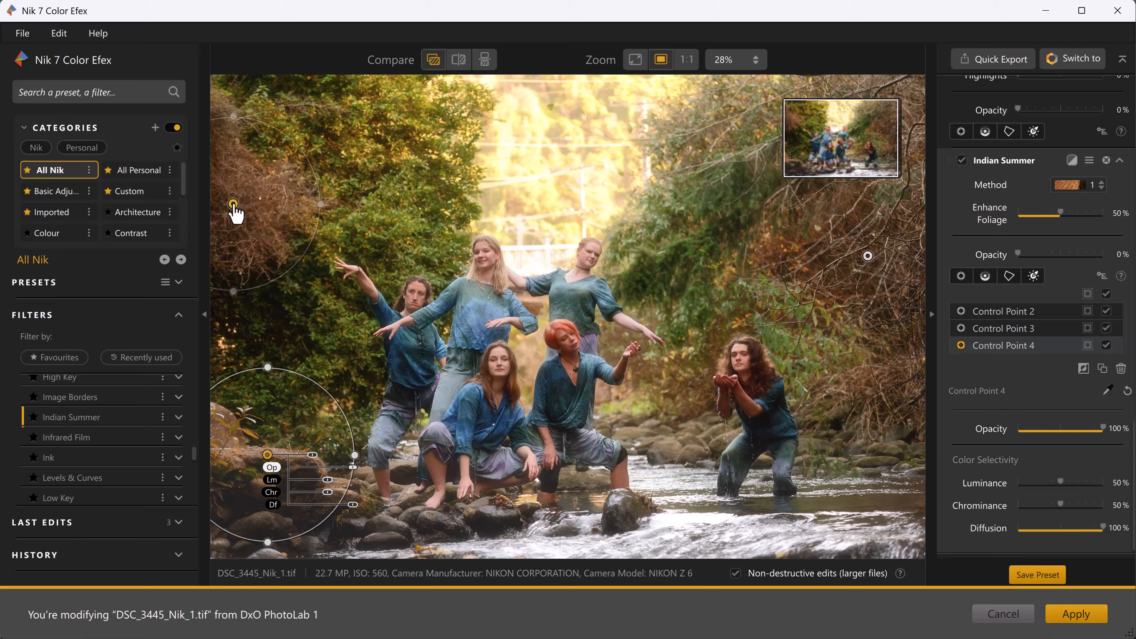
Step: Reduce the opacity of the Indian Summer control point on the upper-left bush to 38% and check the filter's effect
{"action": "left_click", "coordinate": [1021, 327]}
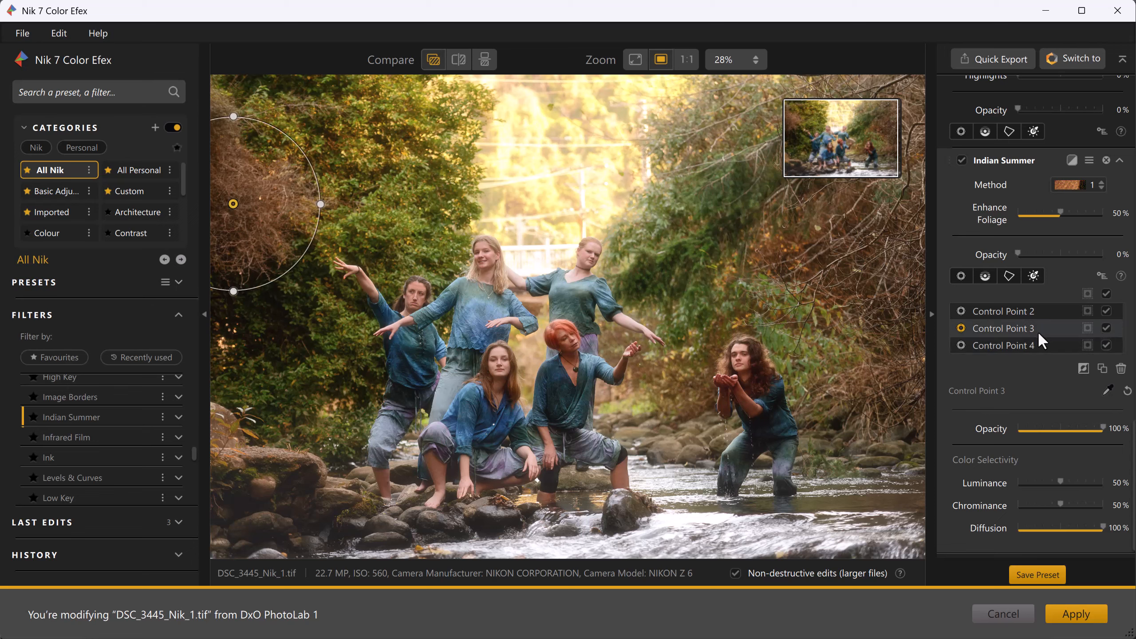
{"action": "left_click", "coordinate": [1025, 329]}
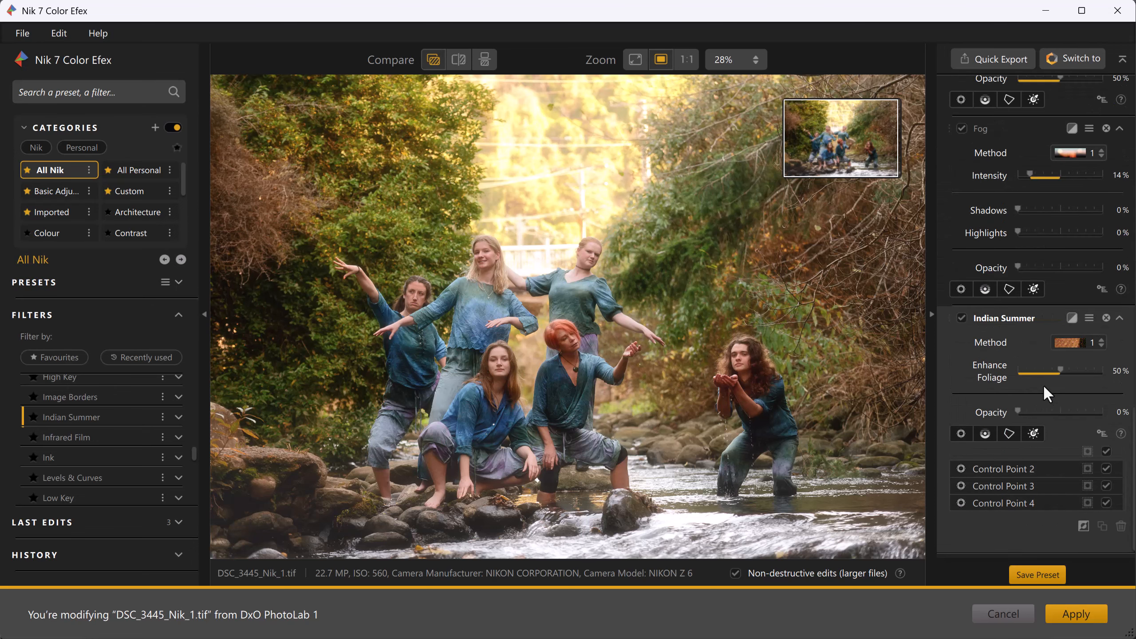
{"action": "left_click", "coordinate": [1009, 484]}
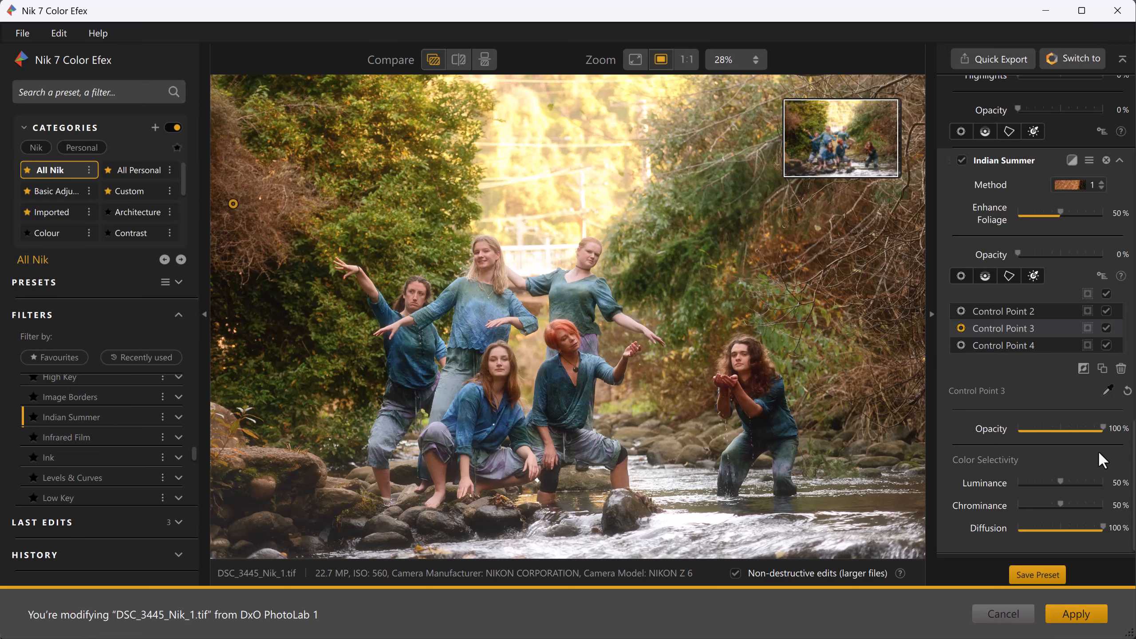
{"action": "left_click_drag", "start_coordinate": [1101, 427], "coordinate": [1049, 427]}
{"action": "left_click", "coordinate": [962, 160]}
Step: Try the Pastel filter on the photo at 15% opacity
{"action": "left_click_drag", "start_coordinate": [193, 450], "coordinate": [201, 469]}
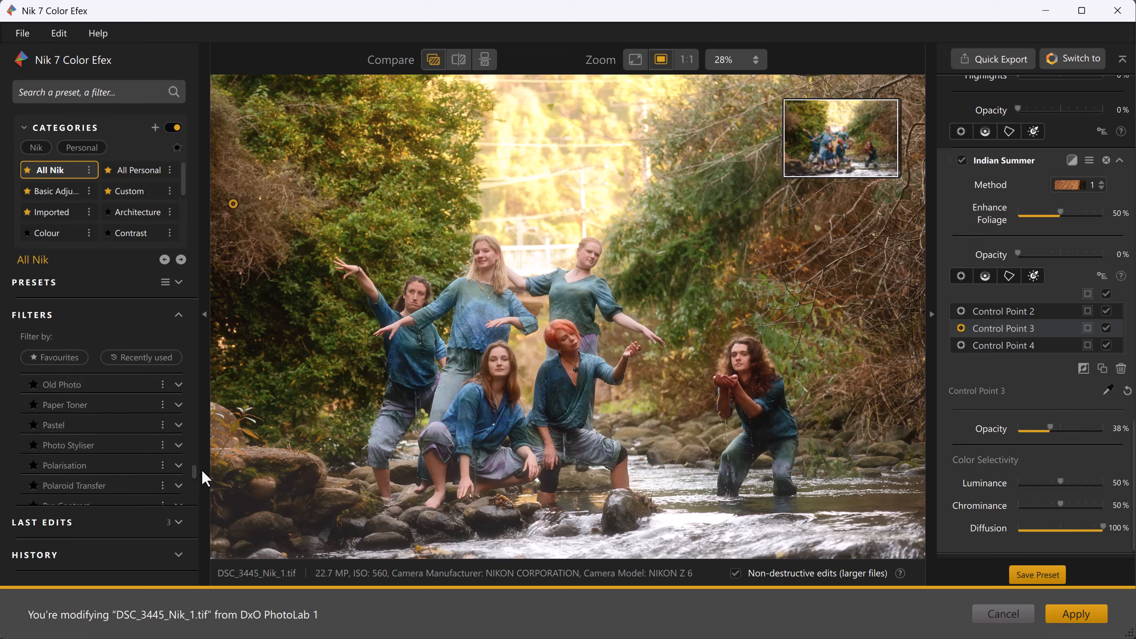
{"action": "left_click_drag", "start_coordinate": [204, 471], "coordinate": [212, 492]}
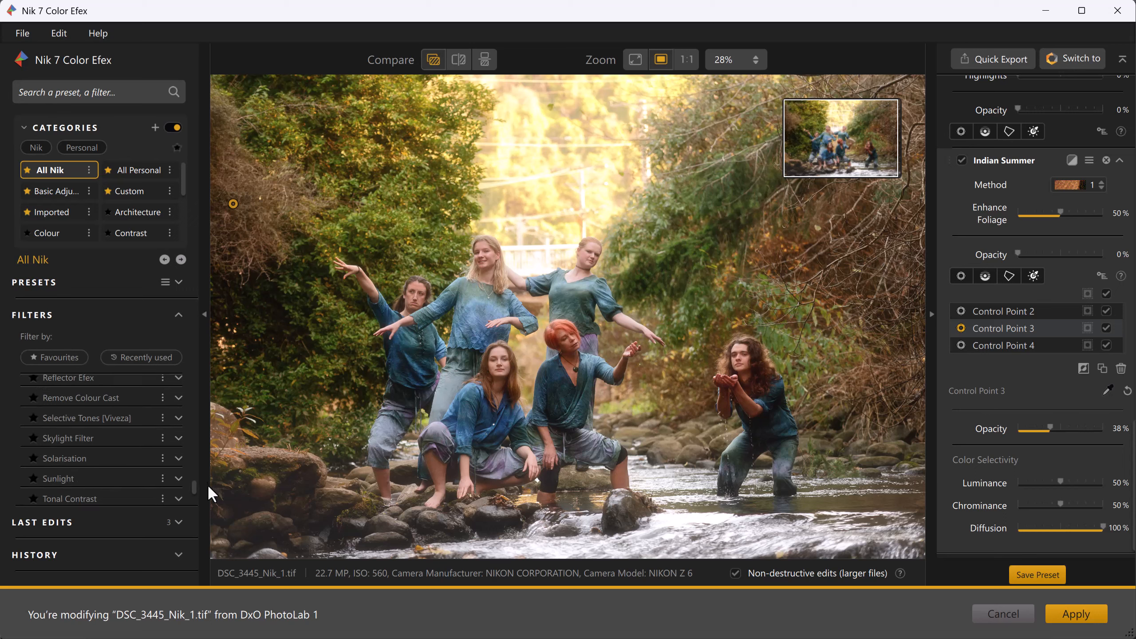
{"action": "left_click_drag", "start_coordinate": [208, 484], "coordinate": [208, 468]}
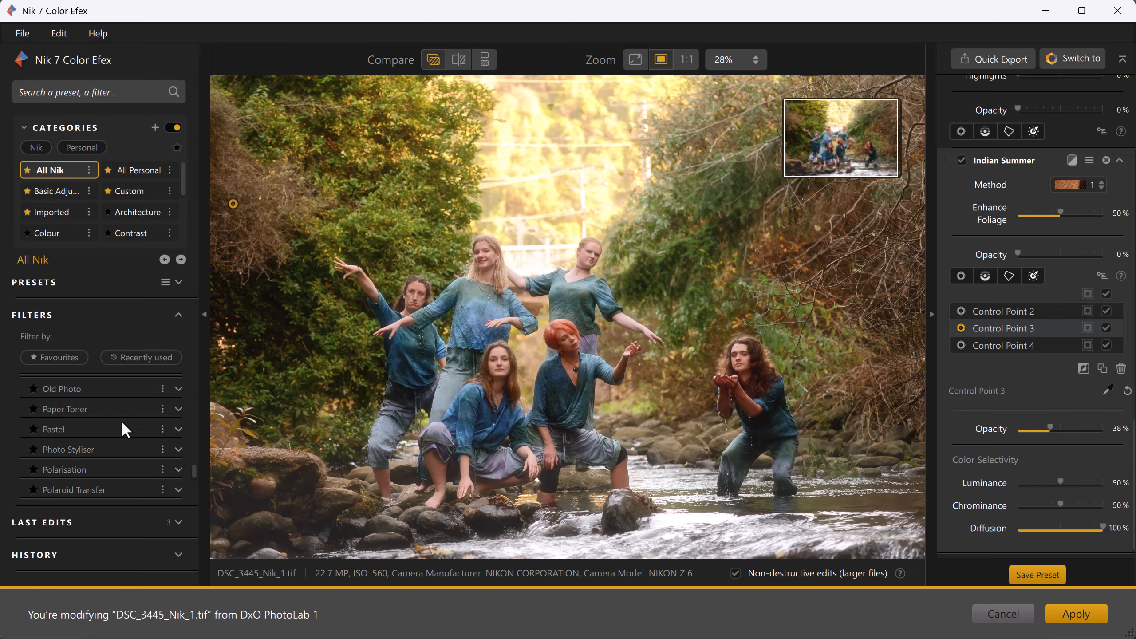
{"action": "left_click", "coordinate": [146, 429]}
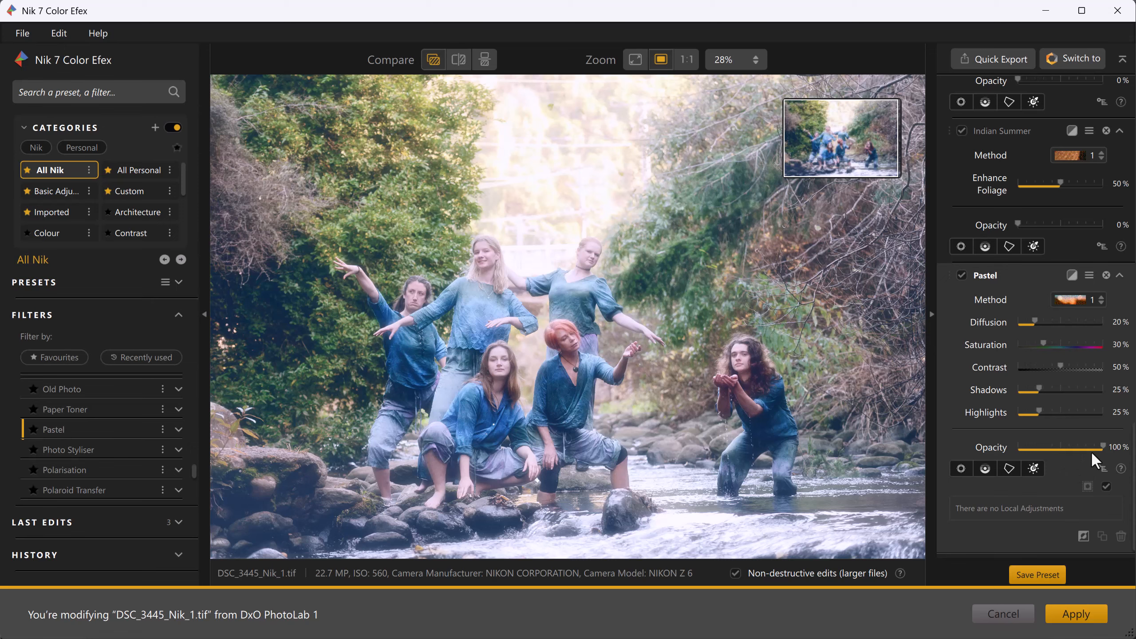
{"action": "left_click_drag", "start_coordinate": [1103, 444], "coordinate": [1029, 443]}
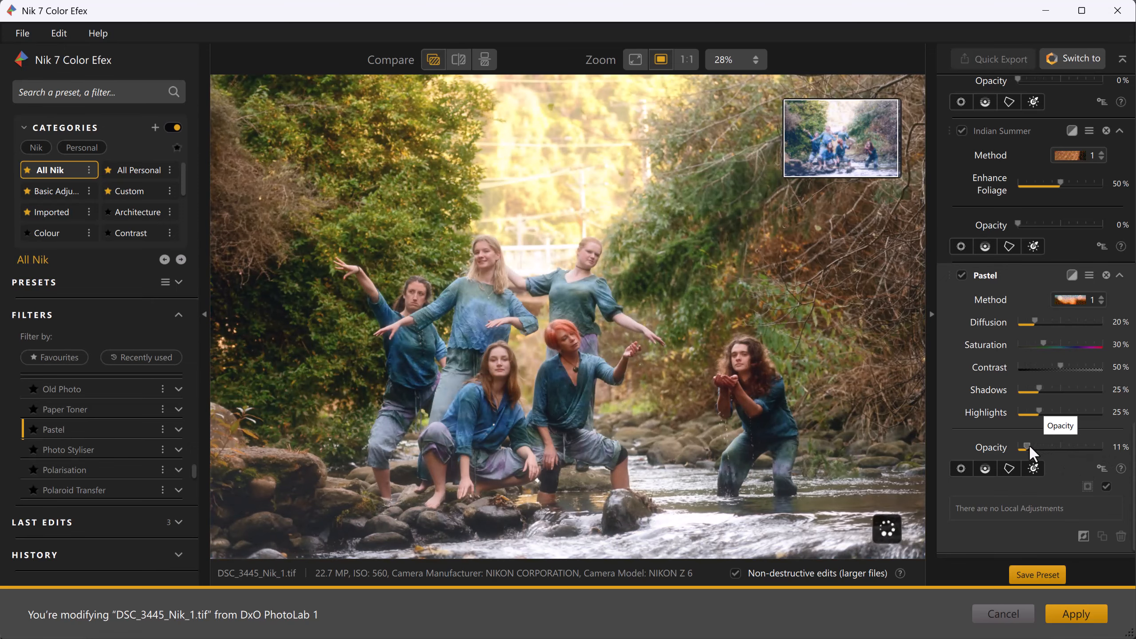
{"action": "left_click_drag", "start_coordinate": [1029, 448], "coordinate": [1033, 447]}
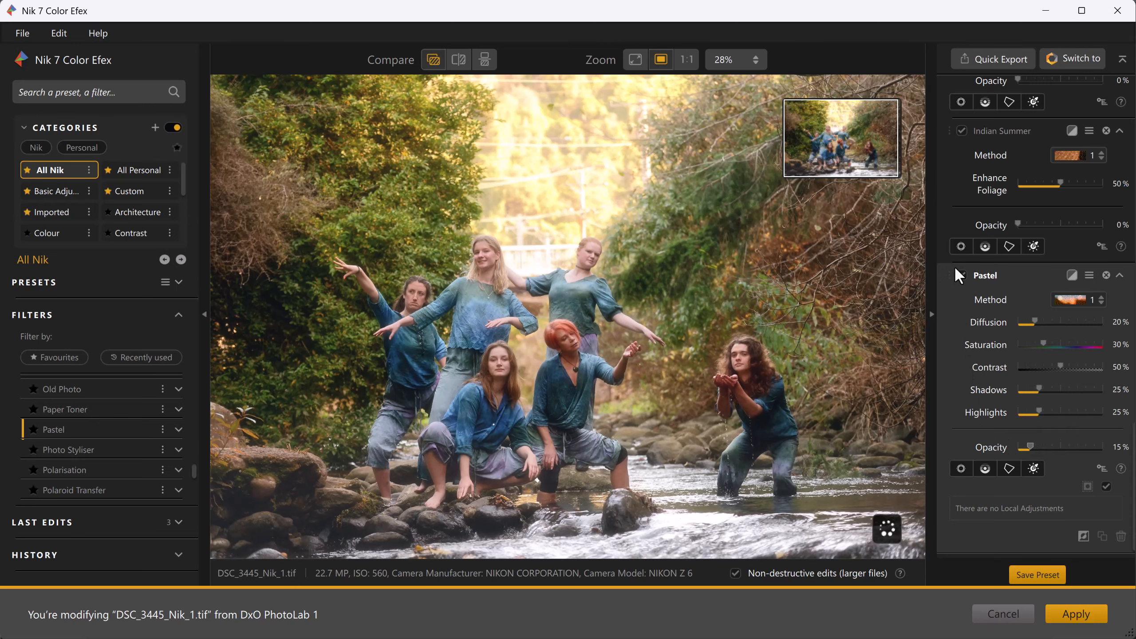
Step: Compare the photo with and without the Pastel effect, and remove the Pastel filter
{"action": "left_click", "coordinate": [962, 274]}
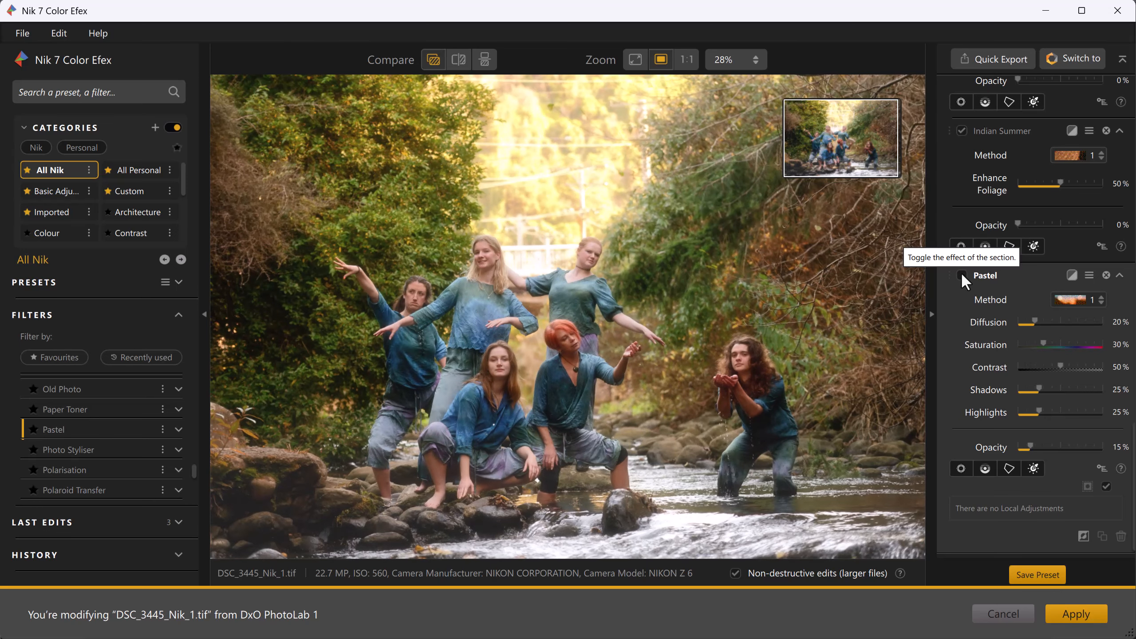
{"action": "left_click", "coordinate": [961, 274]}
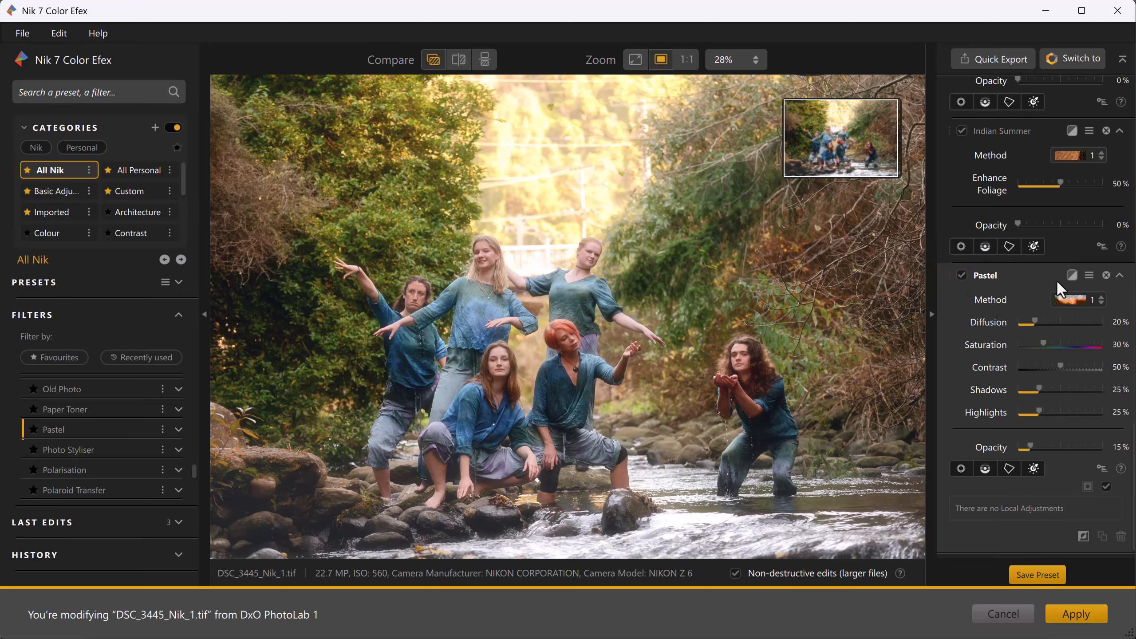
{"action": "left_click", "coordinate": [1106, 274]}
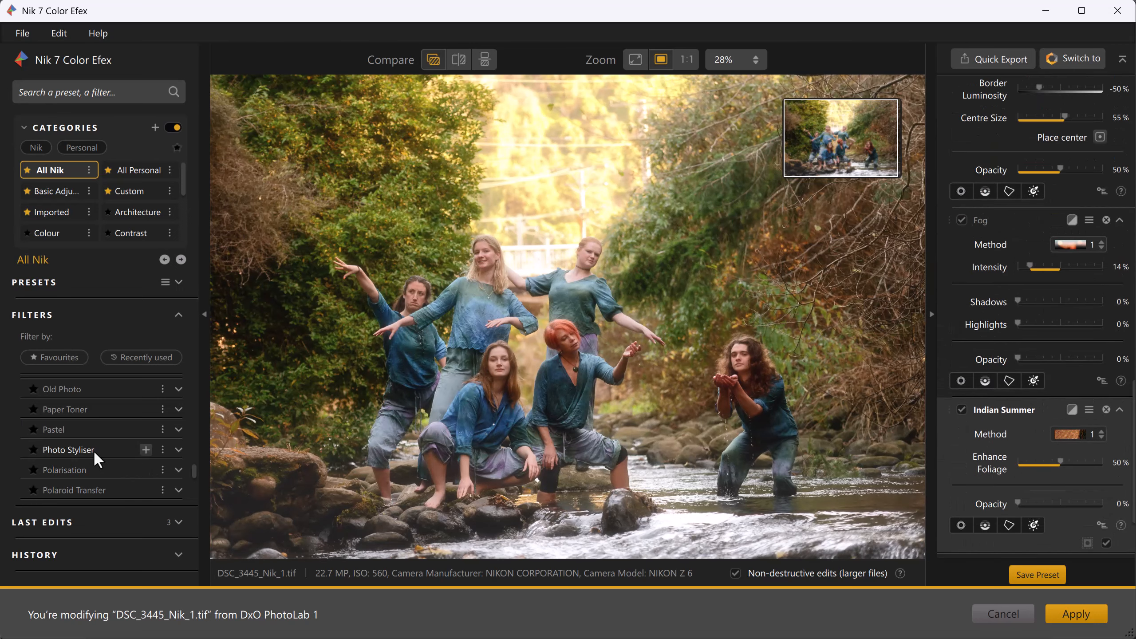
Step: Add the Skylight Filter and place a control line across the bright background, fading downward to the standing people
{"action": "left_click_drag", "start_coordinate": [194, 469], "coordinate": [195, 483]}
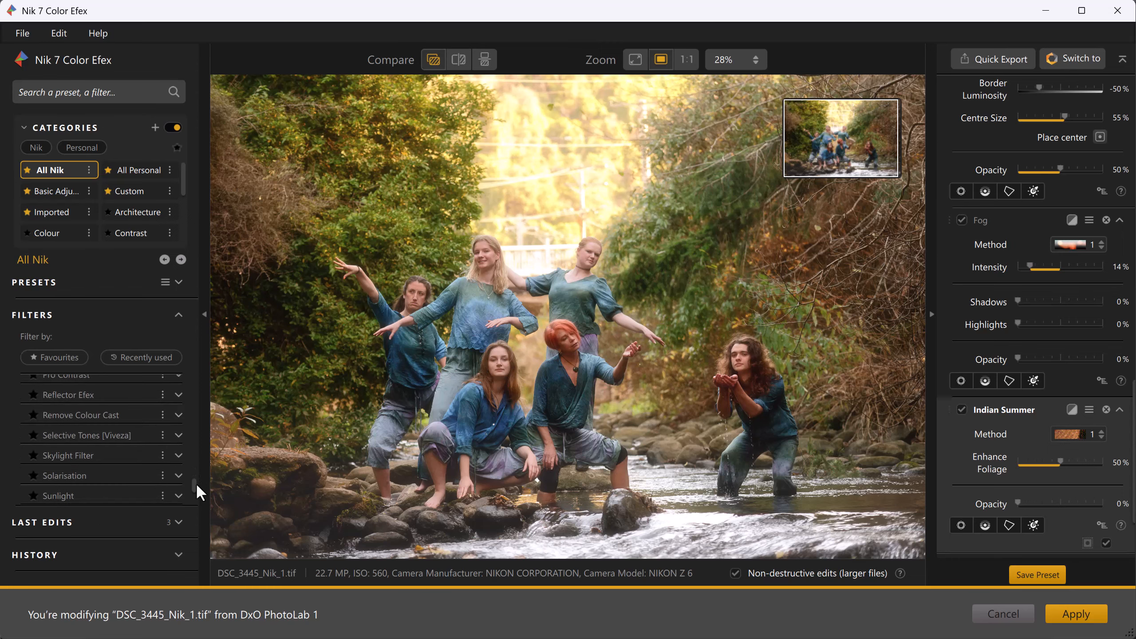
{"action": "left_click", "coordinate": [146, 455]}
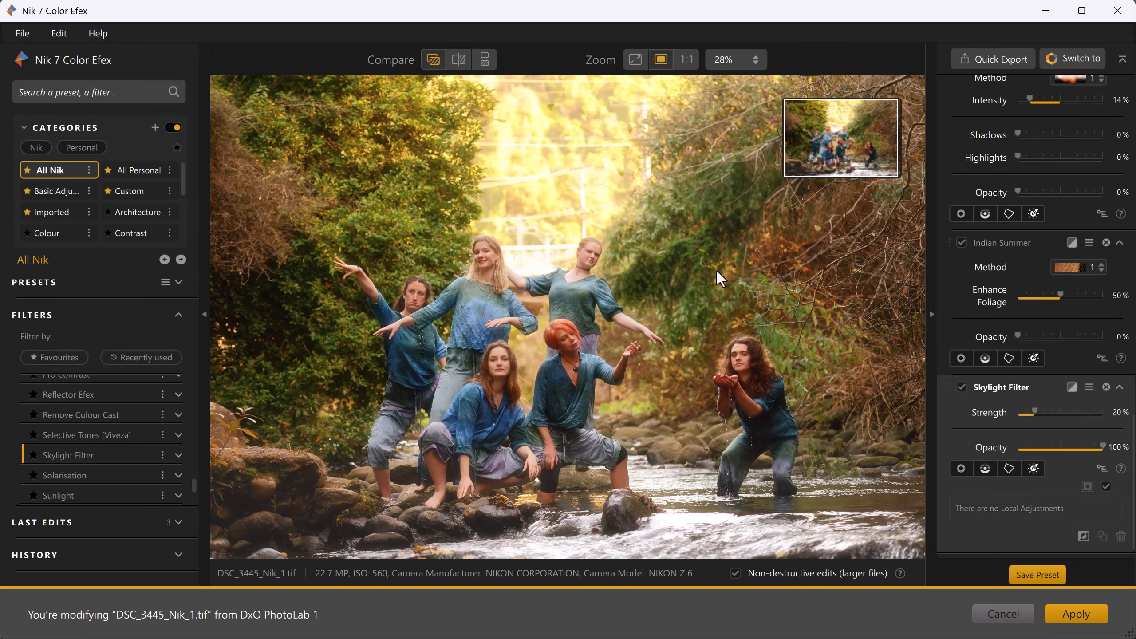
{"action": "left_click", "coordinate": [986, 468]}
{"action": "left_click", "coordinate": [546, 187]}
{"action": "left_click_drag", "start_coordinate": [542, 223], "coordinate": [541, 291]}
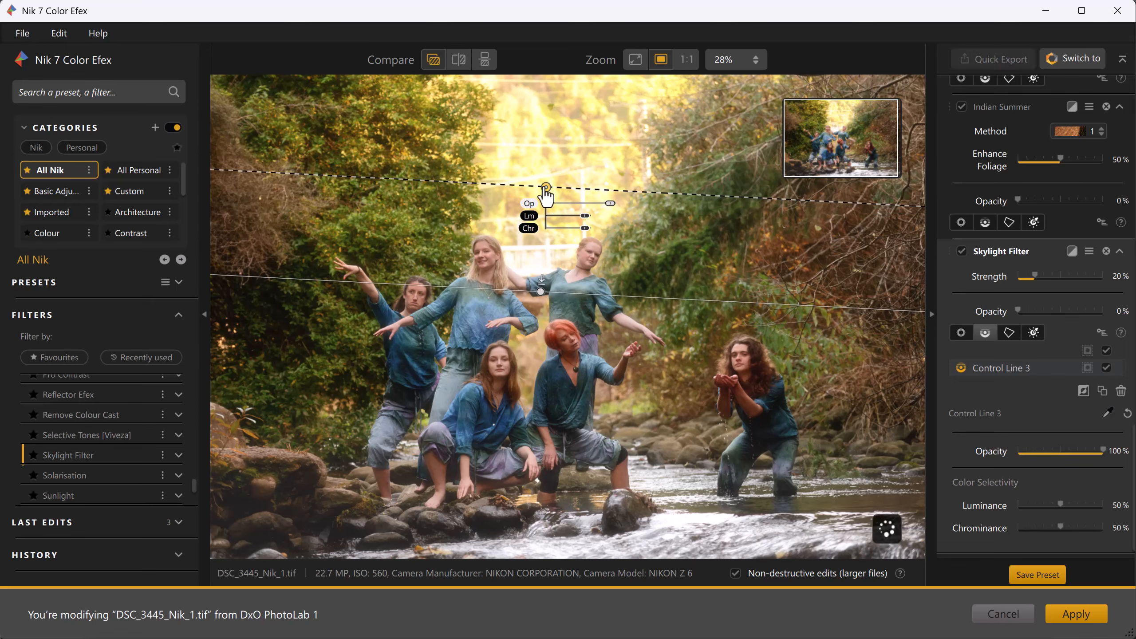
{"action": "left_click_drag", "start_coordinate": [546, 187], "coordinate": [554, 189]}
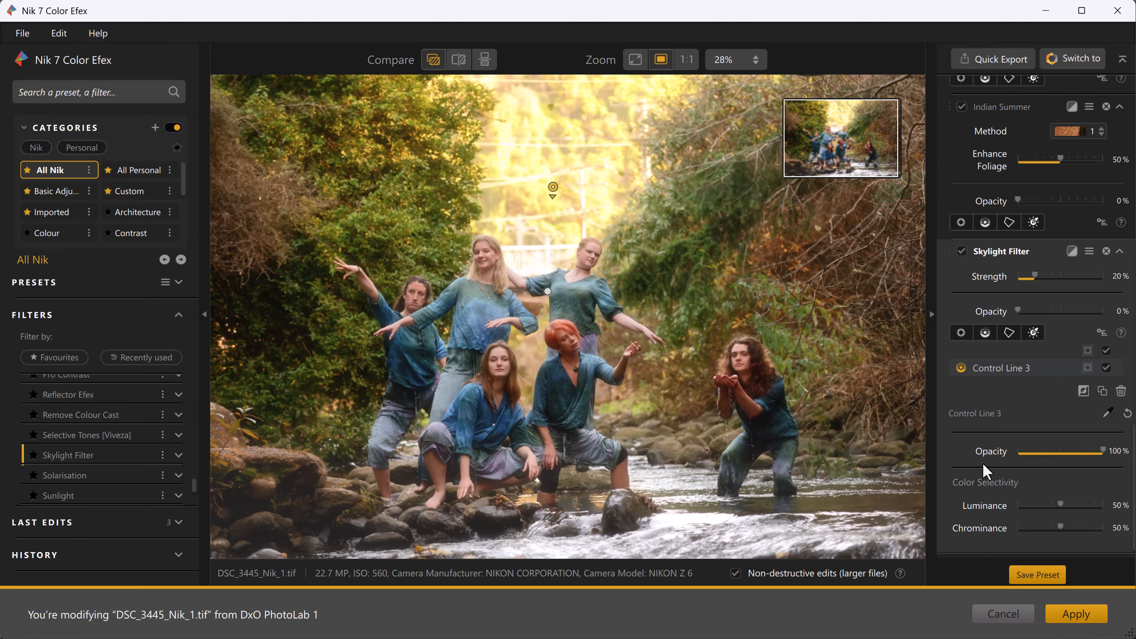
Step: Set the Skylight control line's Luminance selectivity to 17% and Chrominance to 20%, and compare the filter off and on
{"action": "left_click_drag", "start_coordinate": [1062, 504], "coordinate": [1037, 526]}
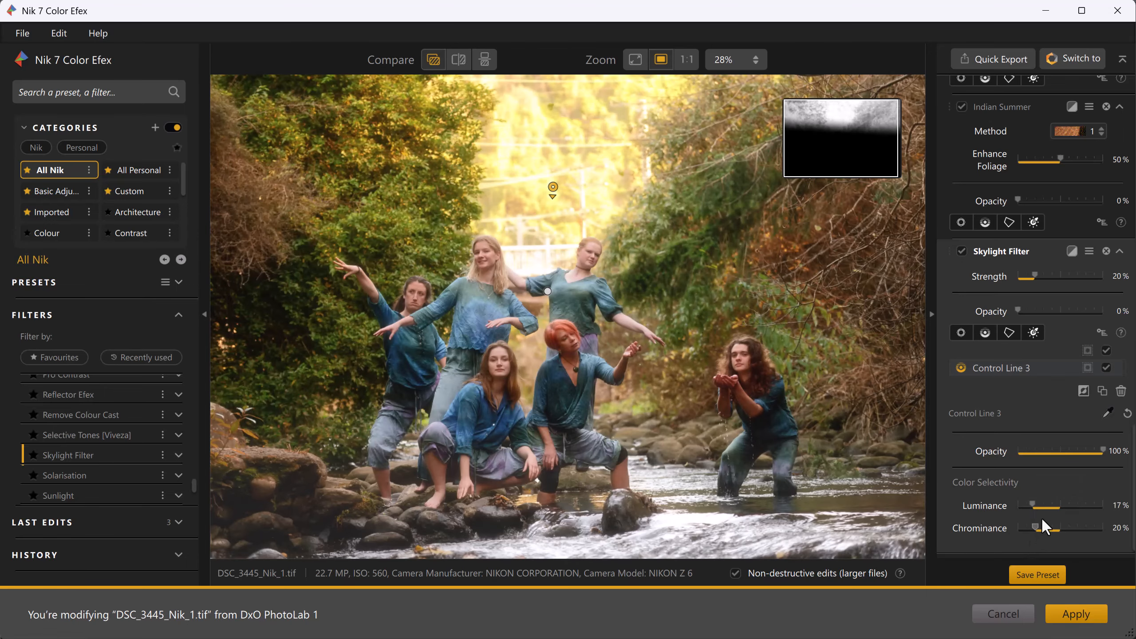
{"action": "left_click", "coordinate": [961, 250]}
{"action": "left_click", "coordinate": [961, 250]}
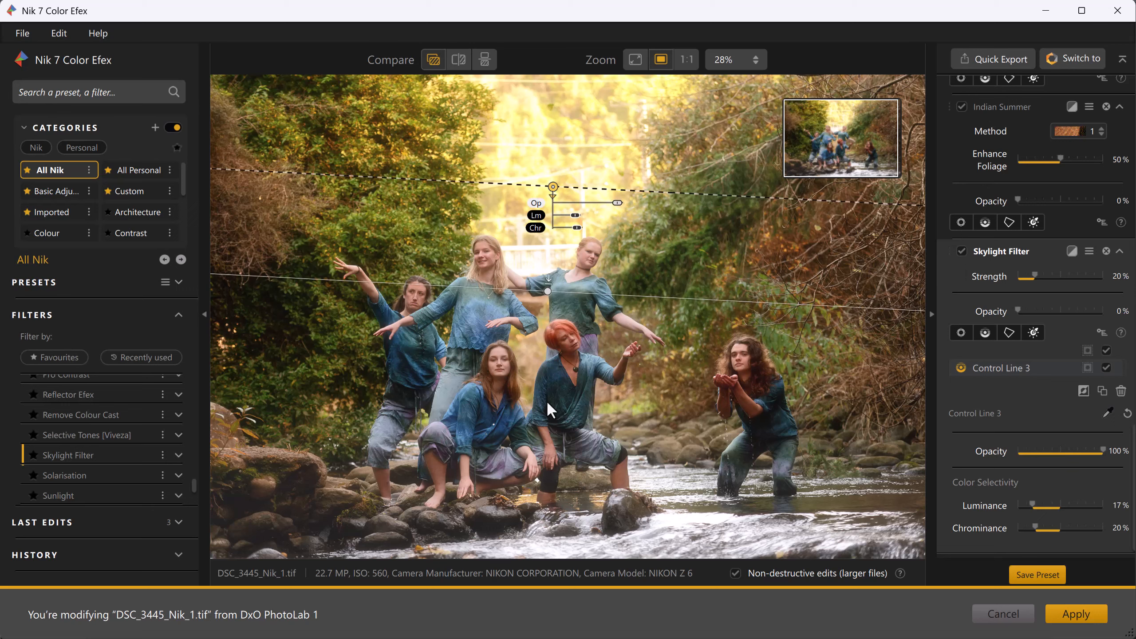
Step: Add the Pro Contrast filter, set its Dynamic Contrast to 35%, and compare the photo with and without it
{"action": "scroll", "coordinate": [195, 486], "scroll_direction": "up", "scroll_amount": 3}
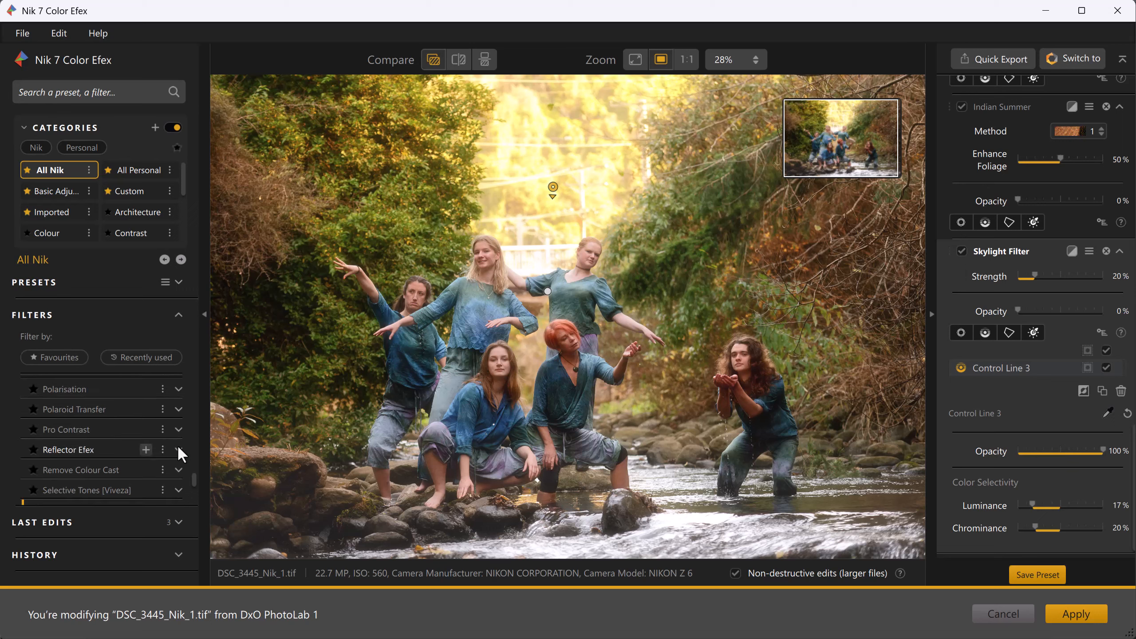
{"action": "left_click", "coordinate": [146, 429]}
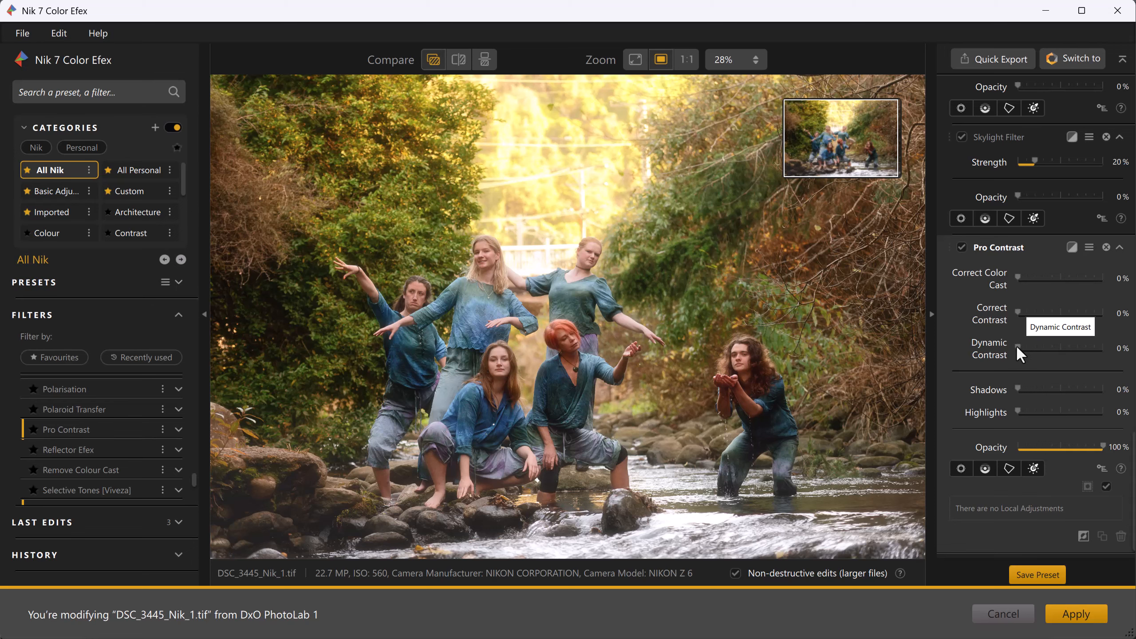
{"action": "left_click_drag", "start_coordinate": [1019, 348], "coordinate": [1040, 349]}
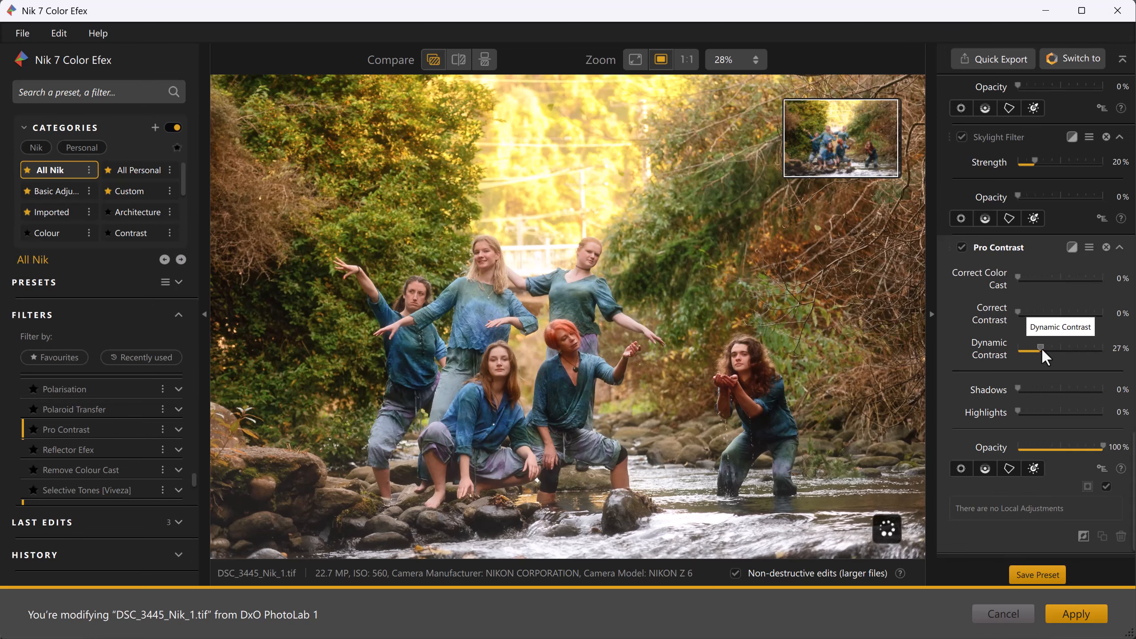
{"action": "left_click_drag", "start_coordinate": [1040, 347], "coordinate": [1045, 349]}
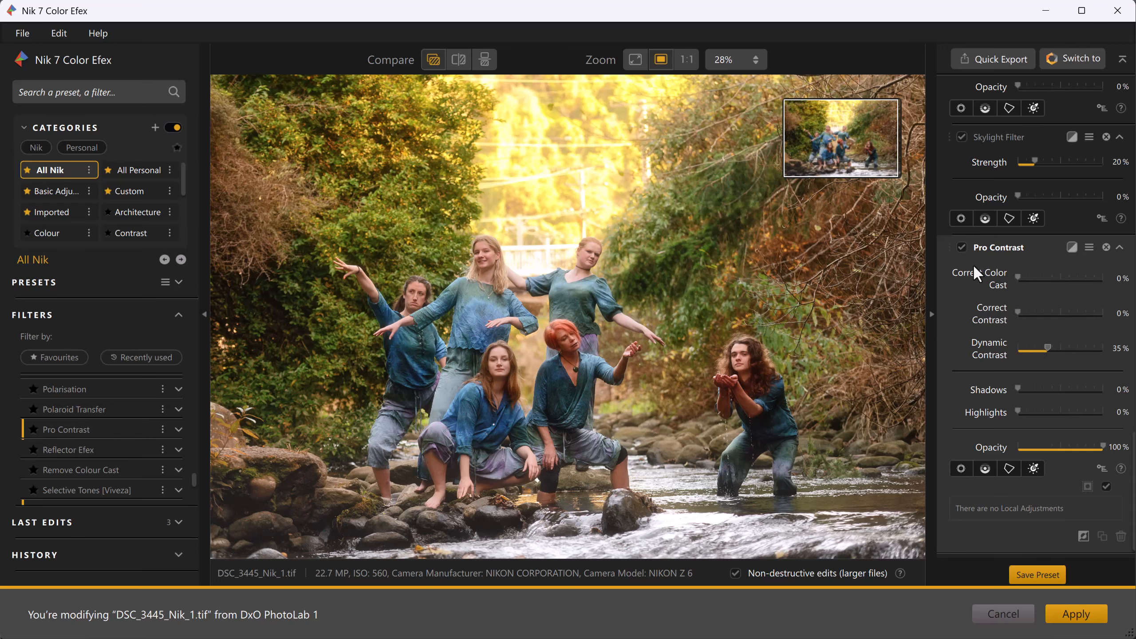
{"action": "left_click", "coordinate": [961, 248]}
{"action": "left_click", "coordinate": [962, 247]}
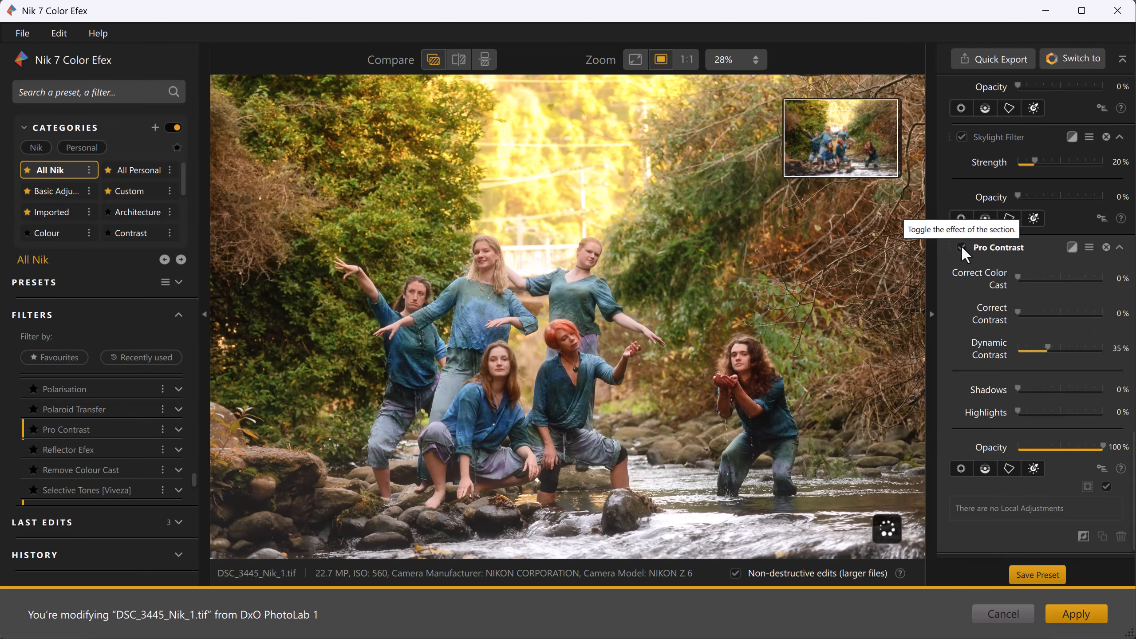
Step: Compare the photo with Pro Contrast off and on, and try its Correct Contrast and Correct Color Cast adjustments
{"action": "left_click", "coordinate": [962, 248]}
{"action": "left_click", "coordinate": [961, 248]}
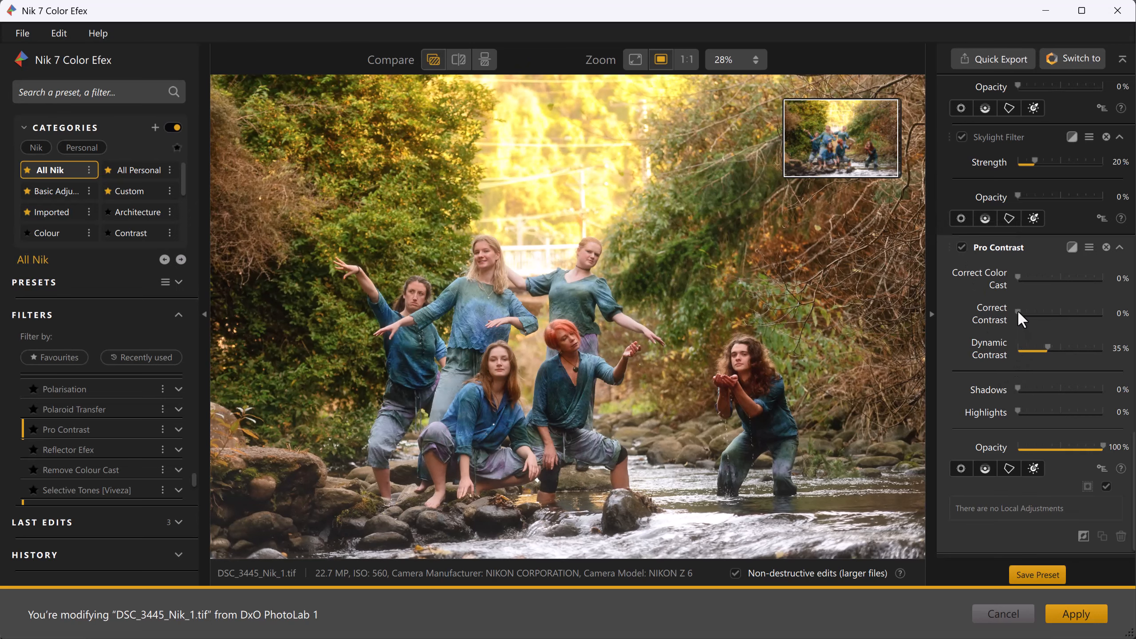
{"action": "mouse_move", "coordinate": [1018, 312]}
{"action": "left_mouse_down"}
{"action": "mouse_move", "coordinate": [1105, 316]}
{"action": "mouse_move", "coordinate": [977, 313]}
{"action": "mouse_move", "coordinate": [1026, 309]}
{"action": "left_mouse_up"}
{"action": "left_click_drag", "start_coordinate": [1018, 277], "coordinate": [987, 275]}
Step: Apply the Color Efex edits, then open DSC_3445_Nik_1.tif in DxO PhotoLab and toggle the filmstrip
{"action": "left_click", "coordinate": [1075, 615]}
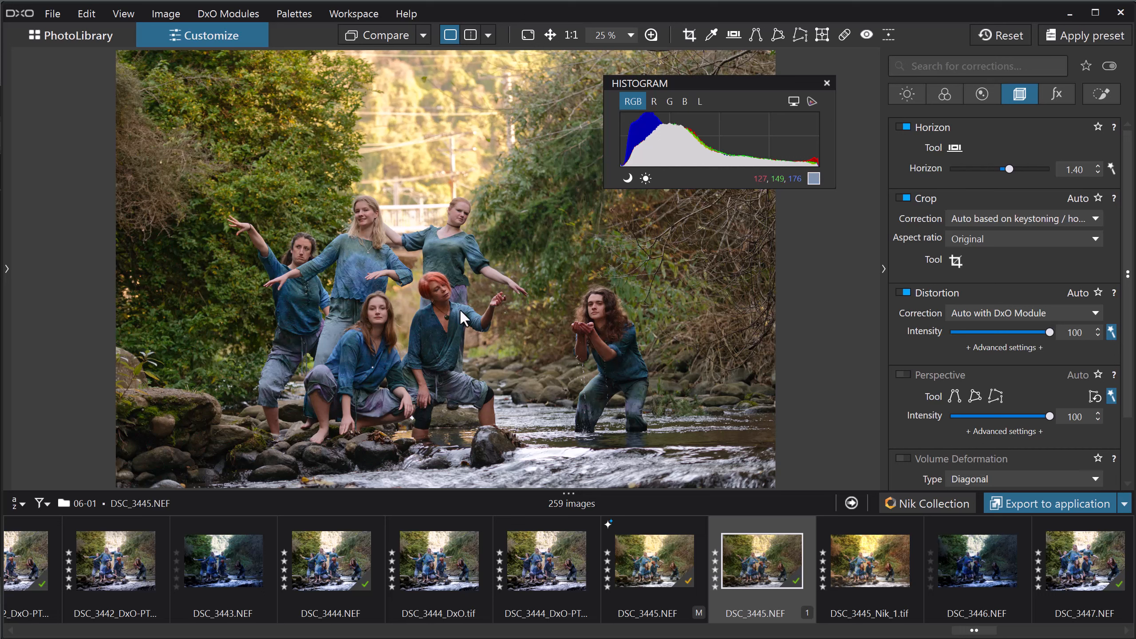
{"action": "left_click", "coordinate": [867, 569]}
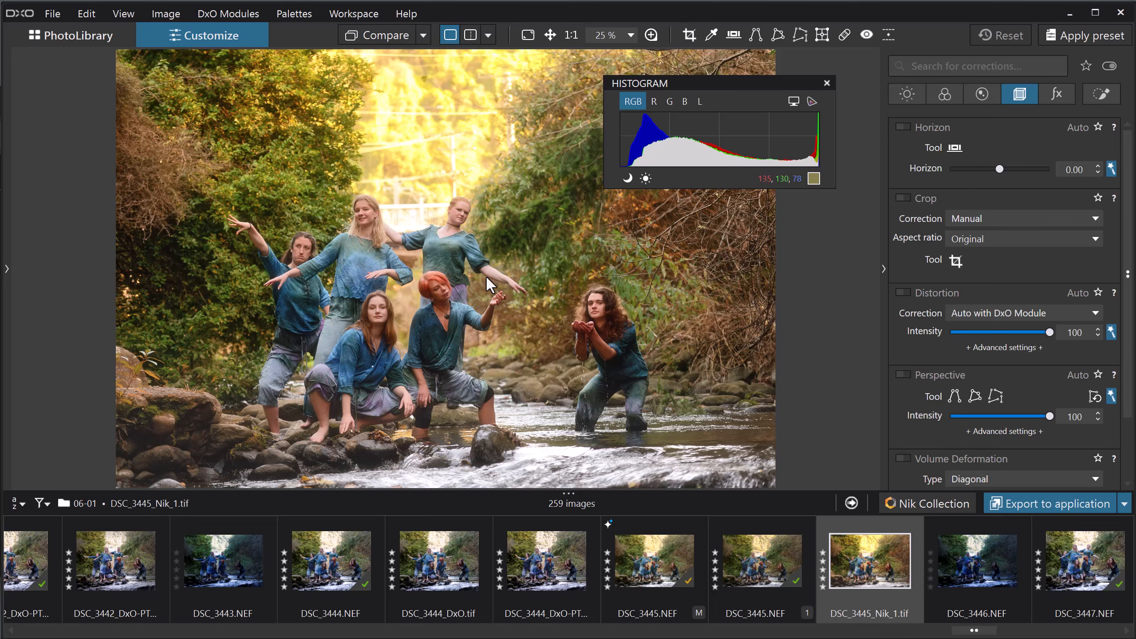
{"action": "left_click", "coordinate": [569, 493]}
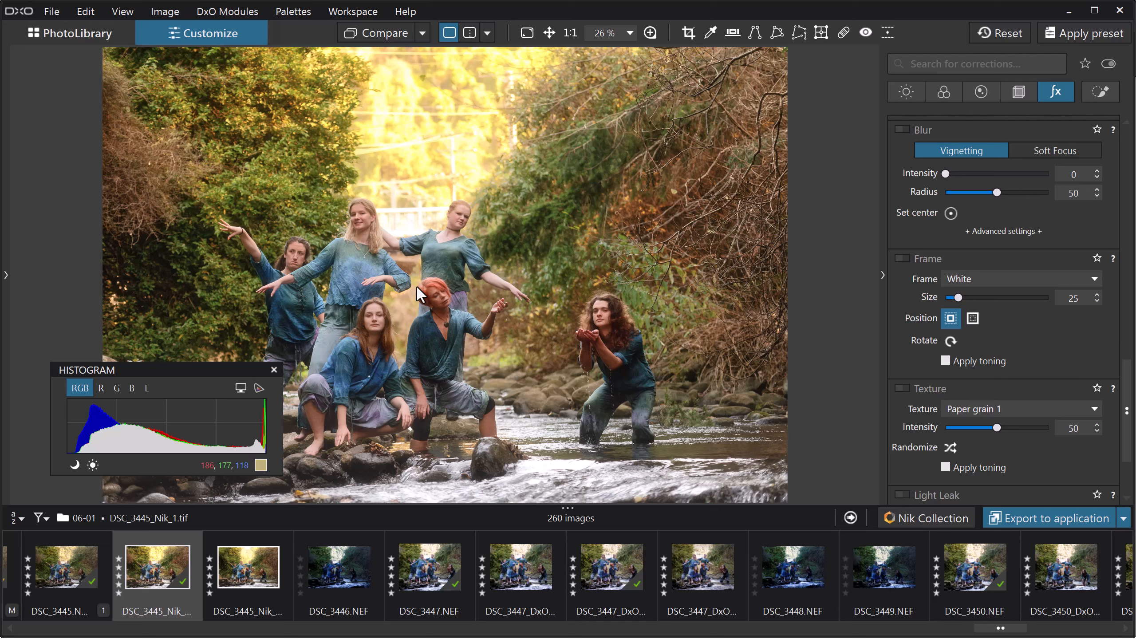
Step: Compare DSC_3445_Nik_1.tif with and without its PhotoLab corrections, and review its colour corrections including HSL
{"action": "left_click", "coordinate": [376, 32]}
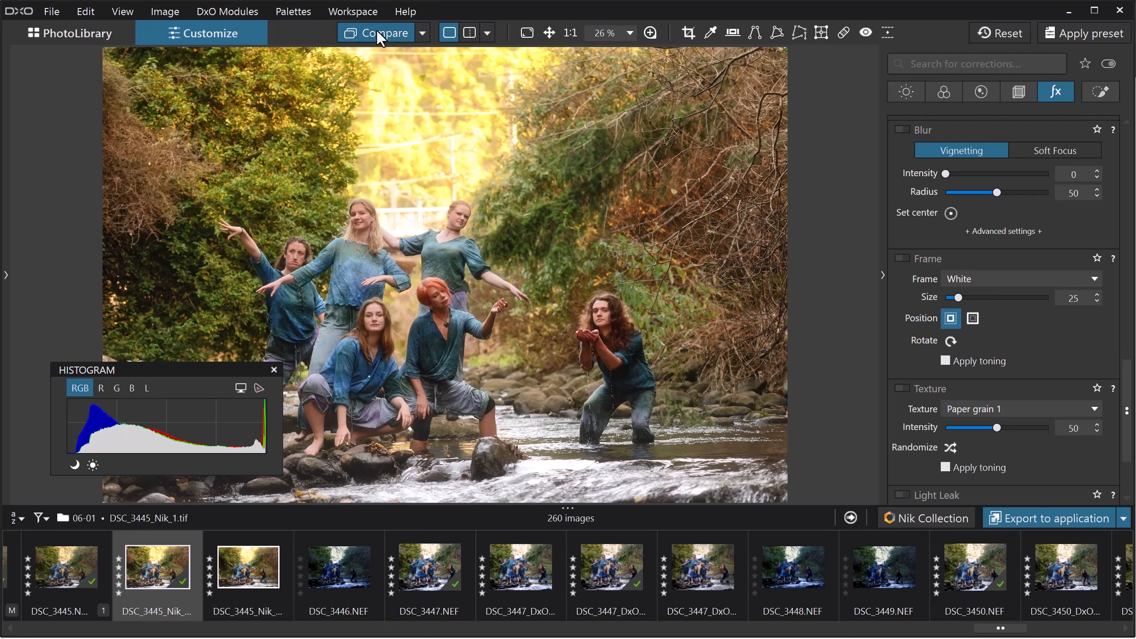
{"action": "left_click", "coordinate": [377, 32]}
{"action": "left_click", "coordinate": [377, 32]}
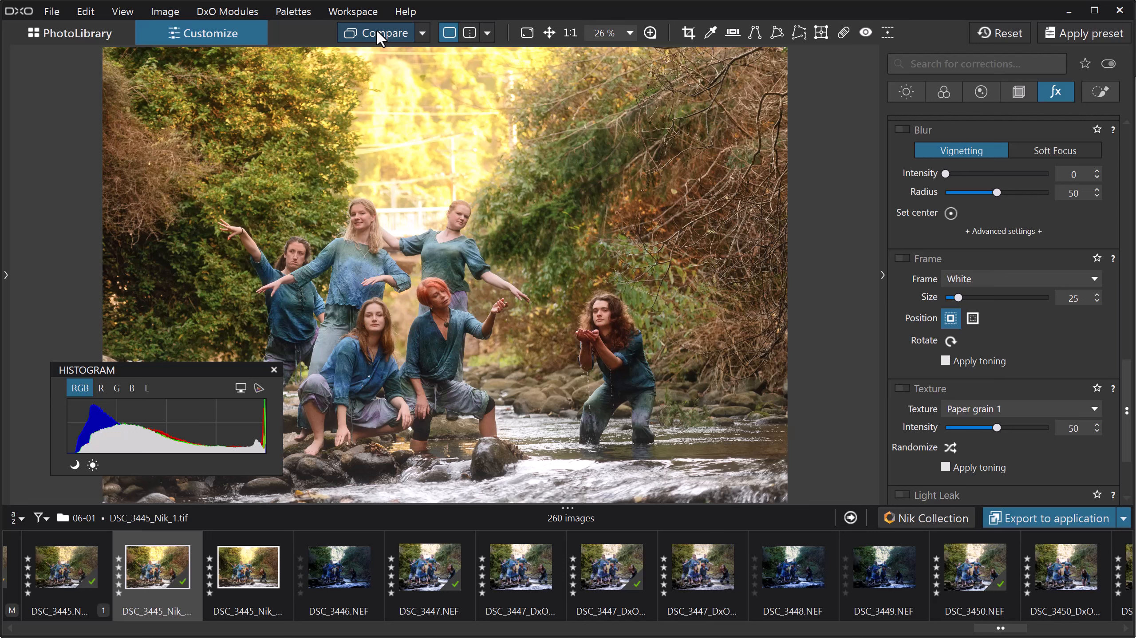
{"action": "left_click", "coordinate": [947, 89]}
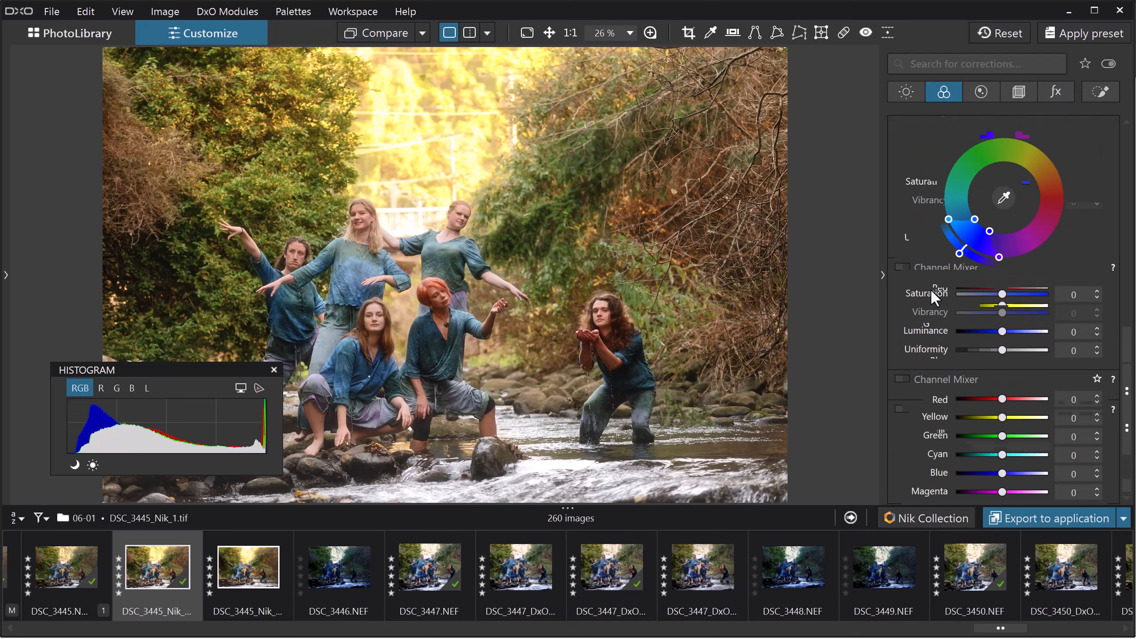
{"action": "scroll", "coordinate": [895, 251], "scroll_direction": "up", "scroll_amount": 5}
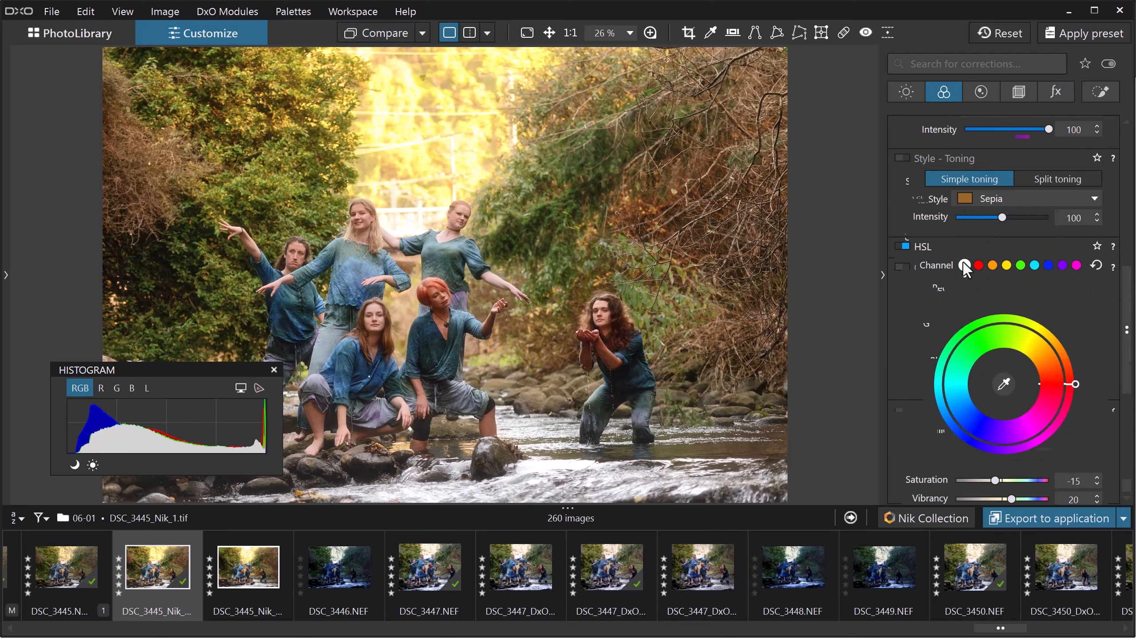
{"action": "scroll", "coordinate": [919, 331], "scroll_direction": "down", "scroll_amount": 3}
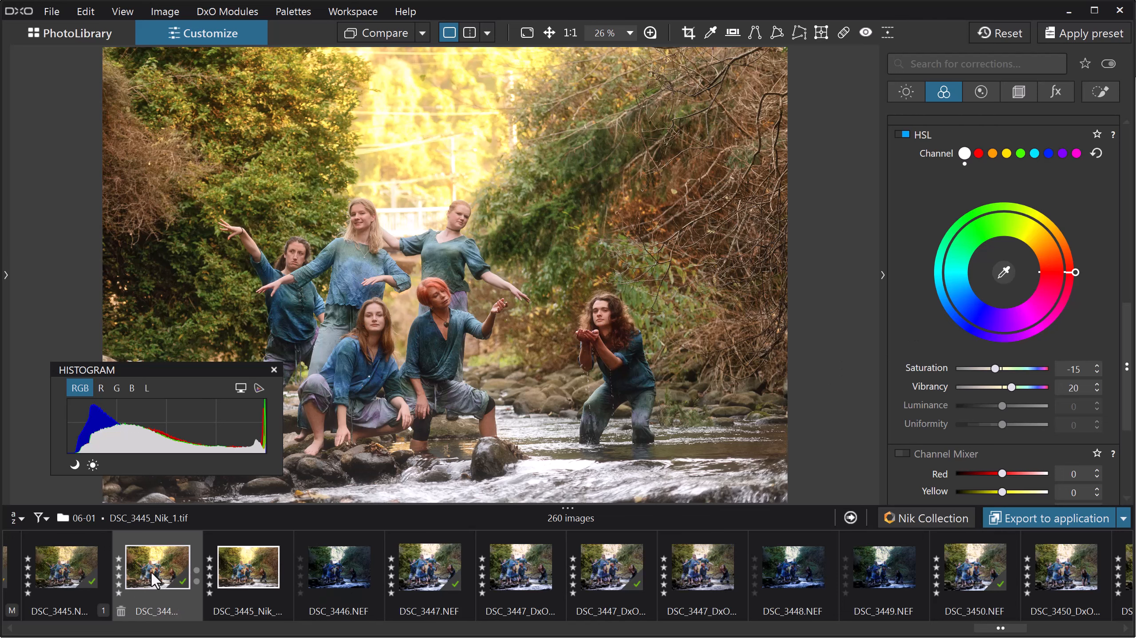
Step: Open DSC_3445_Nik_1_DxO.tif with the filmstrip hidden, and compare it with and without its corrections
{"action": "left_click", "coordinate": [252, 569]}
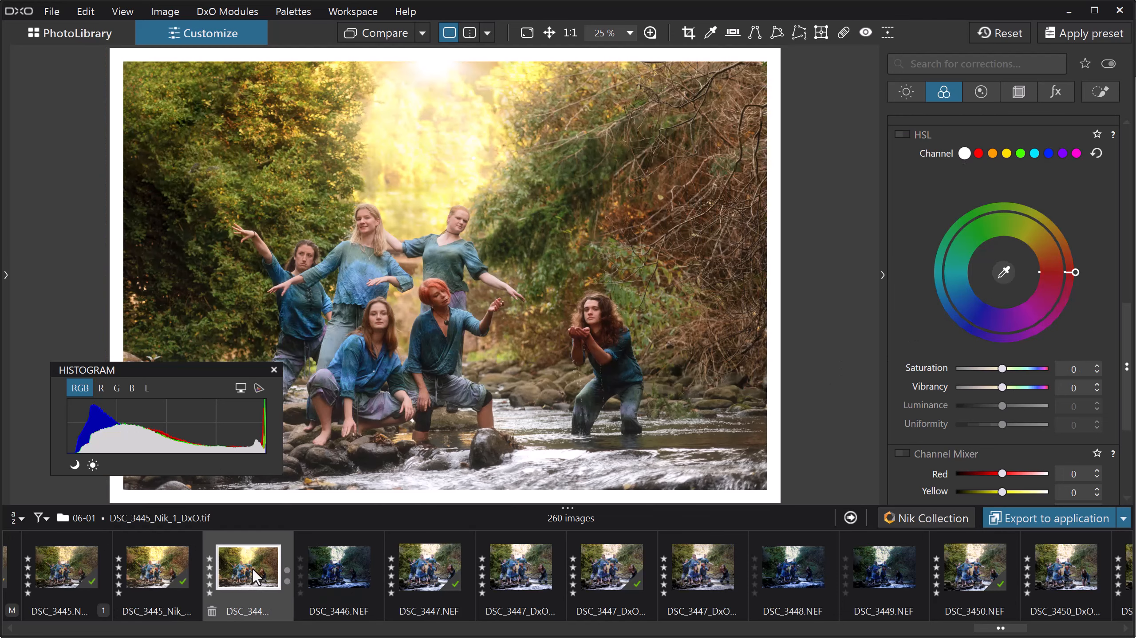
{"action": "left_click", "coordinate": [568, 509]}
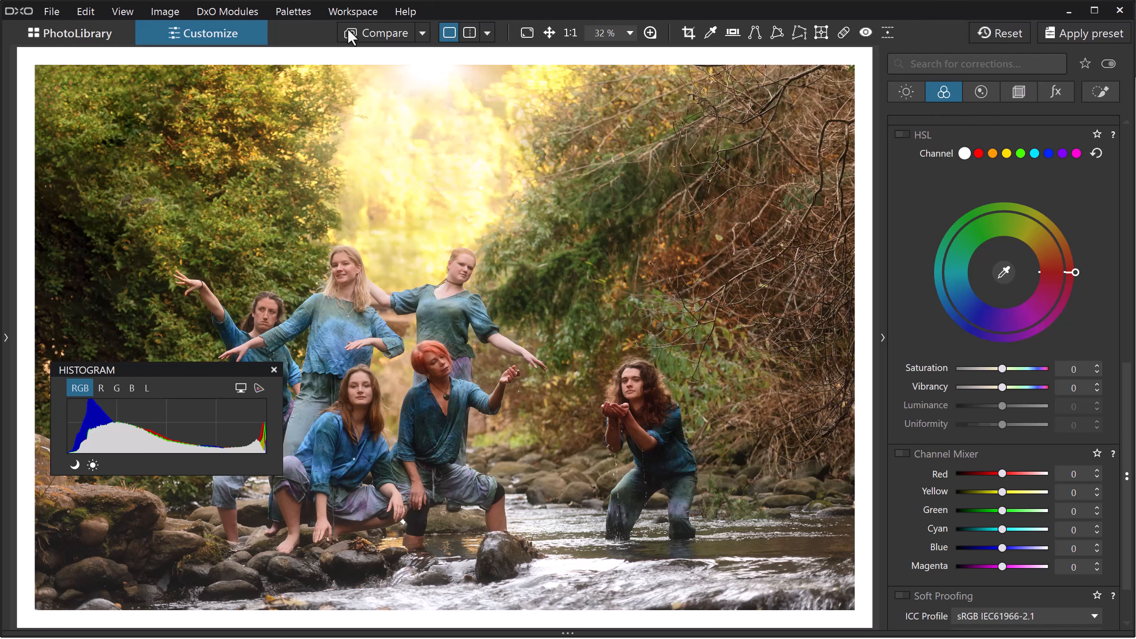
{"action": "left_click", "coordinate": [373, 30]}
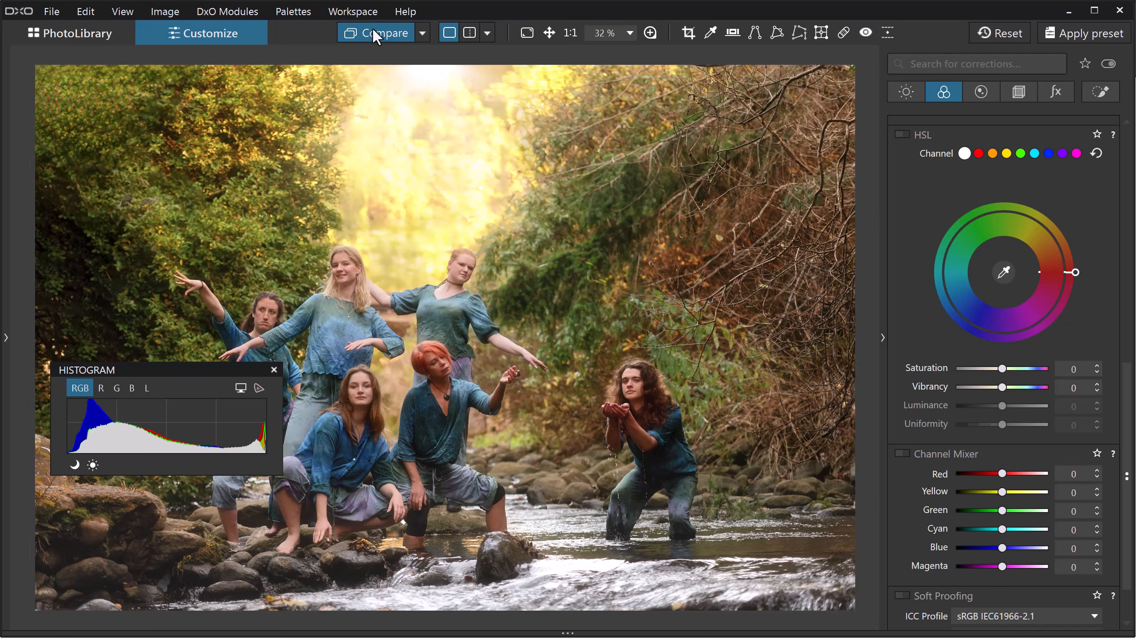
{"action": "left_click", "coordinate": [371, 27]}
{"action": "left_click_drag", "start_coordinate": [373, 28], "coordinate": [373, 29]}
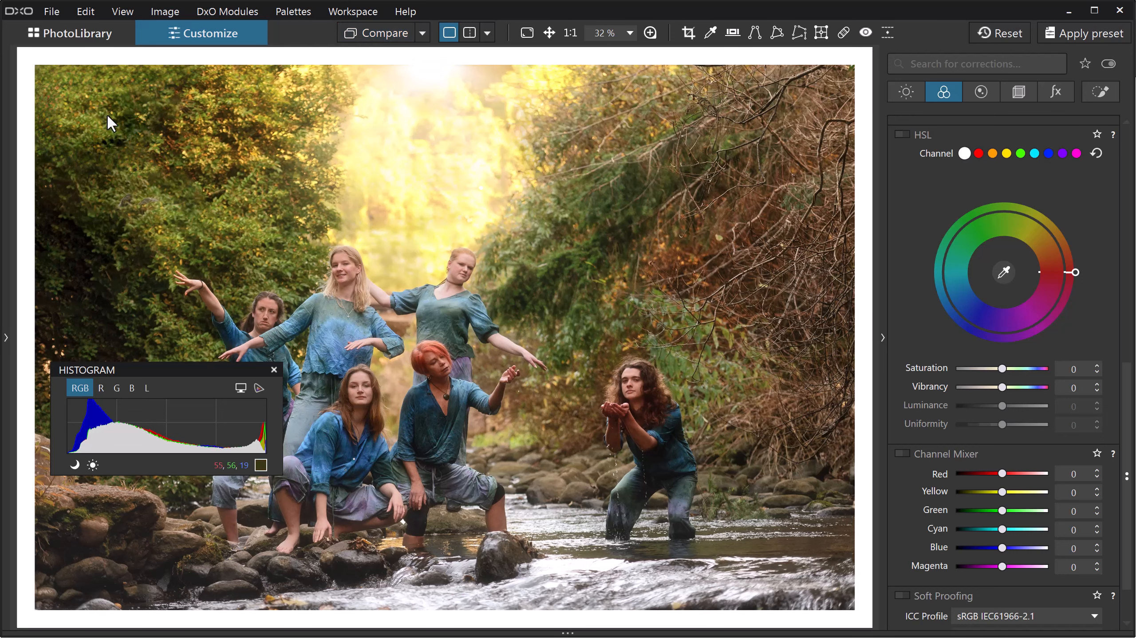
{"action": "left_click", "coordinate": [384, 30]}
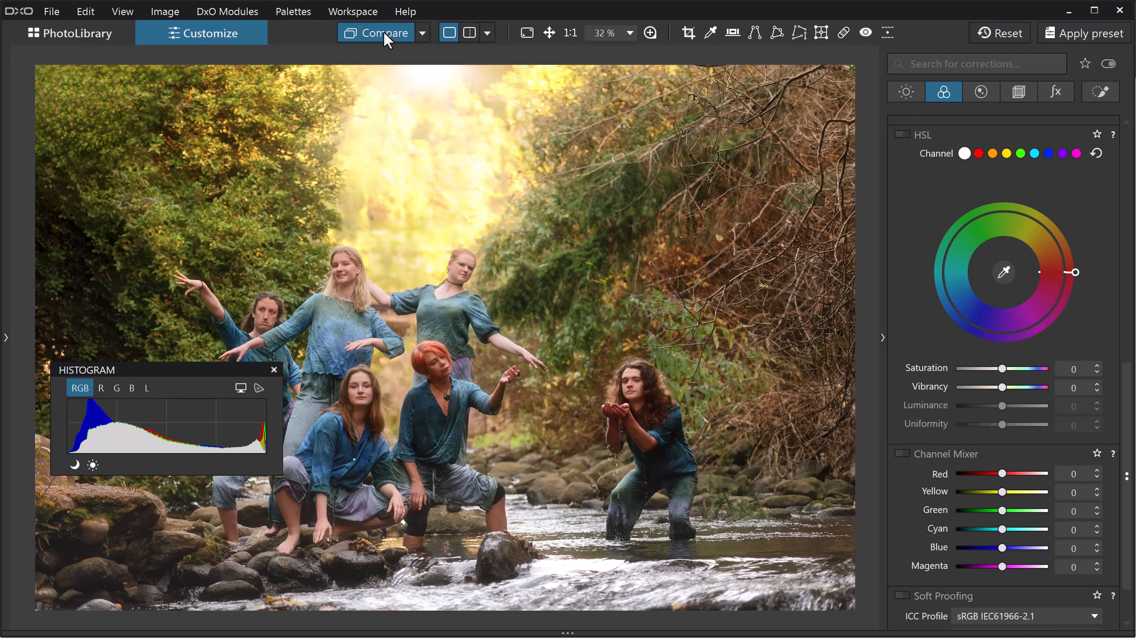
{"action": "left_click", "coordinate": [384, 32]}
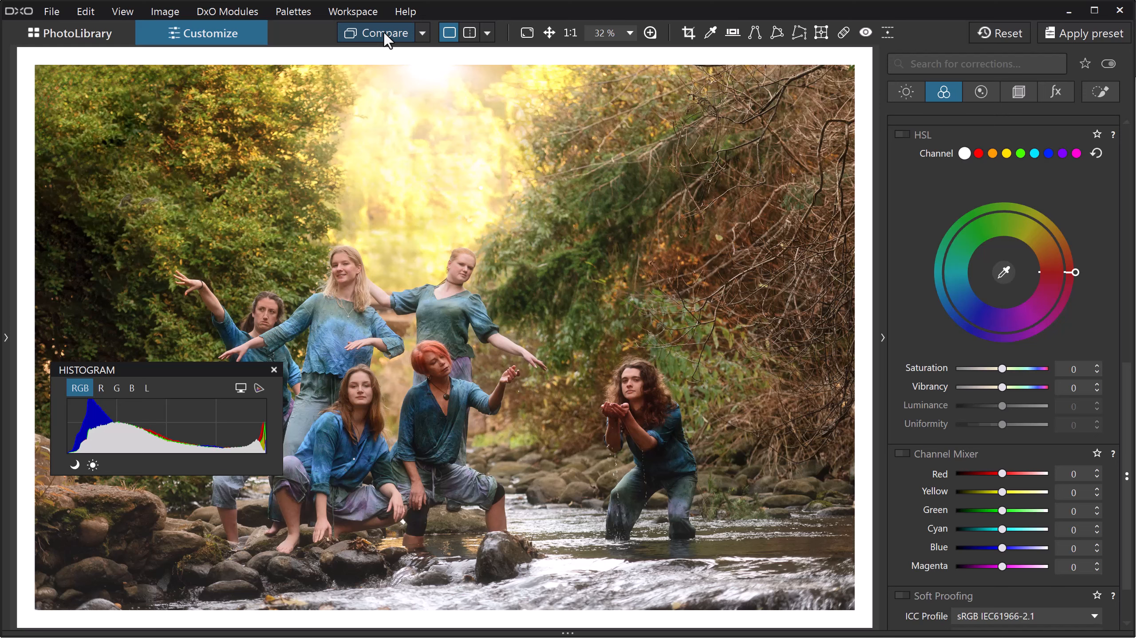
Step: Inspect the ReTouch masks on the photo, checking the spot in the upper-left foliage
{"action": "left_click", "coordinate": [843, 32]}
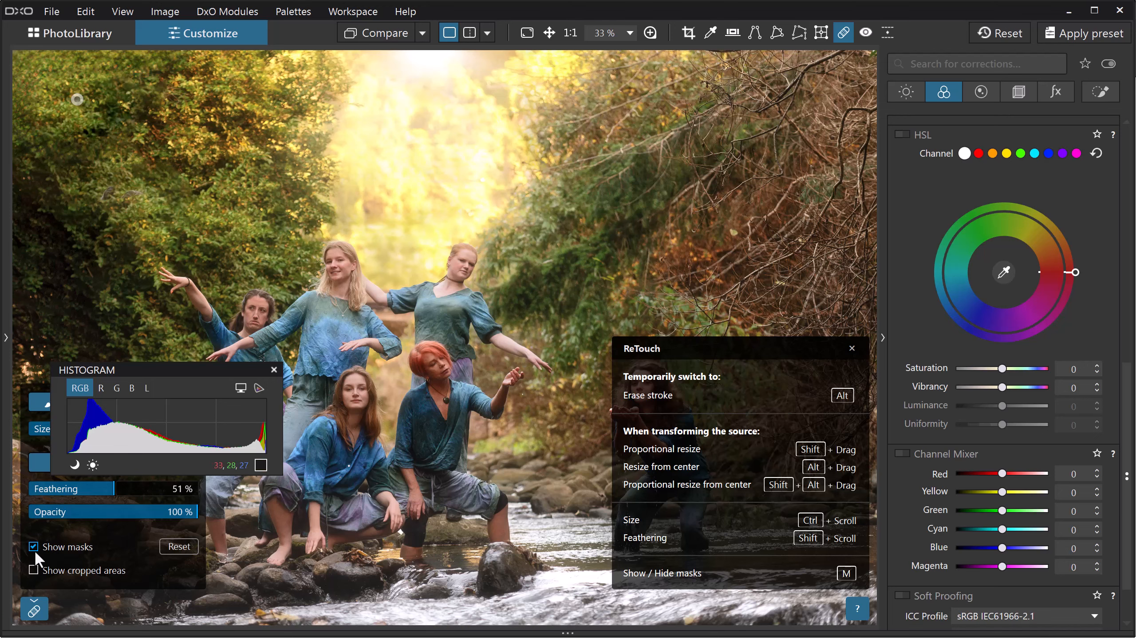
{"action": "left_click", "coordinate": [83, 106]}
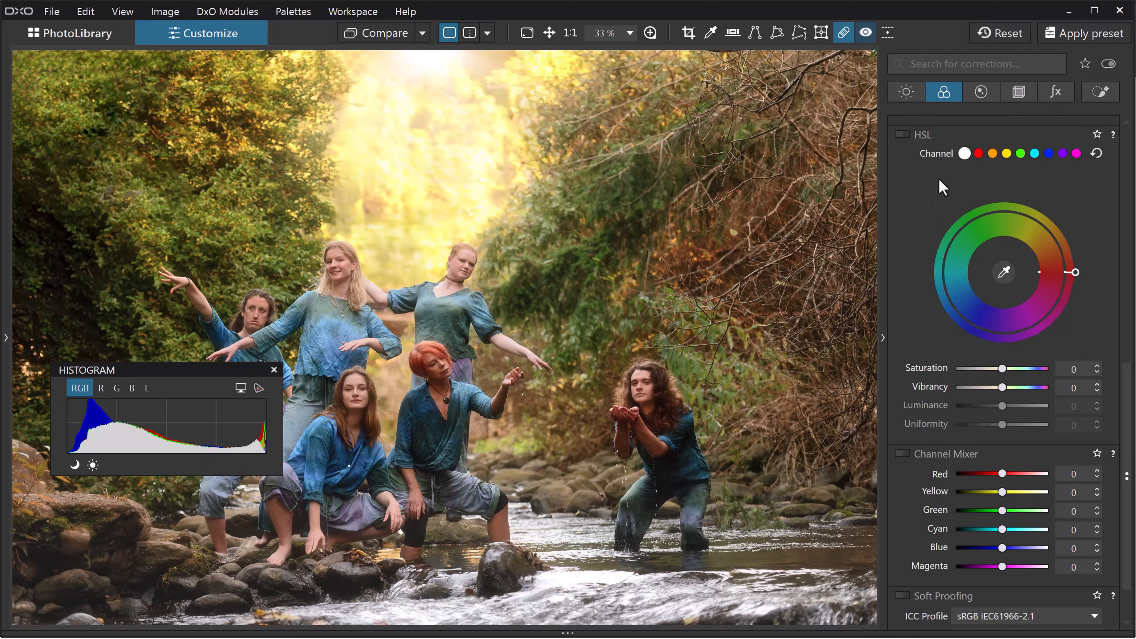
Step: Select the Hue mask in the local adjustments and examine its hue range, tone settings and blue-channel HSL values
{"action": "left_click", "coordinate": [1100, 91]}
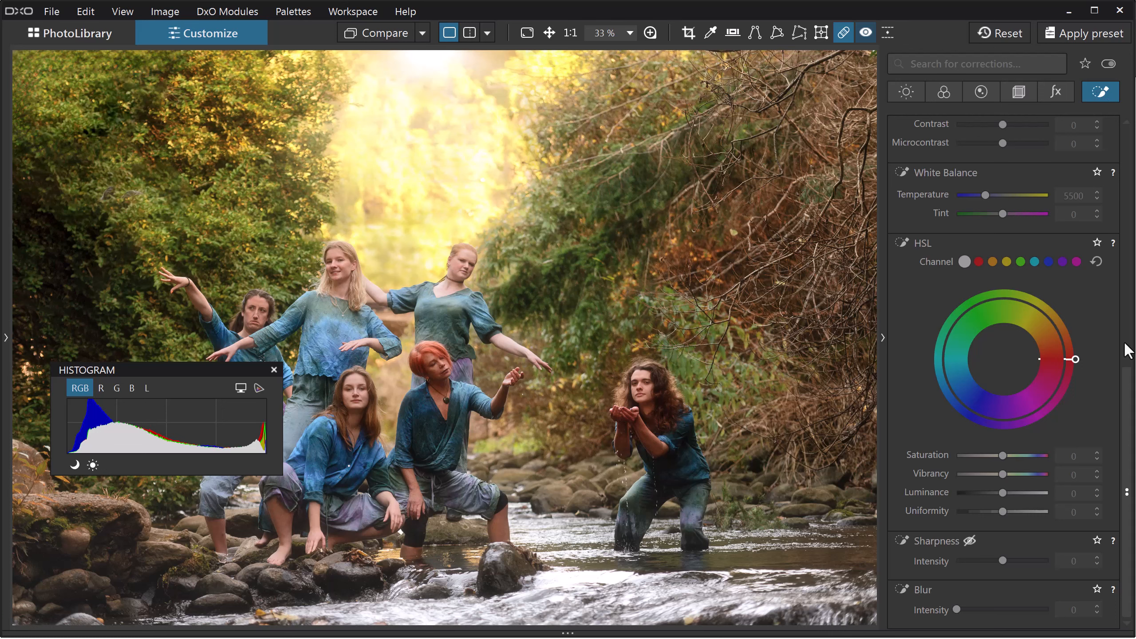
{"action": "left_click_drag", "start_coordinate": [1129, 388], "coordinate": [1129, 202]}
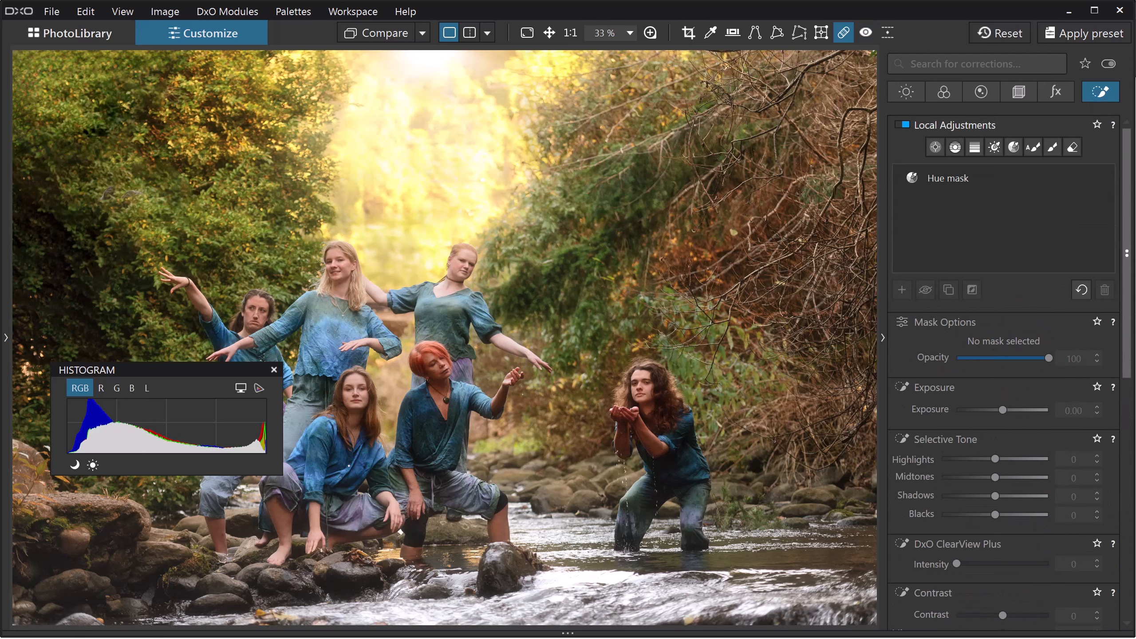
{"action": "left_click", "coordinate": [959, 177]}
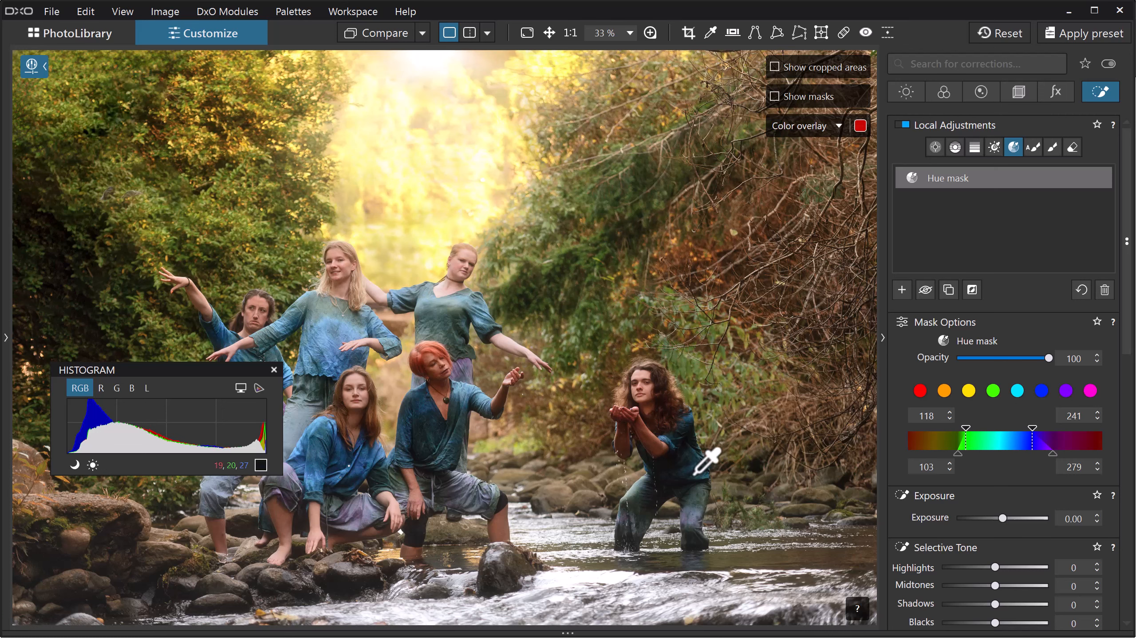
{"action": "scroll", "coordinate": [1128, 244], "scroll_direction": "down", "scroll_amount": 3}
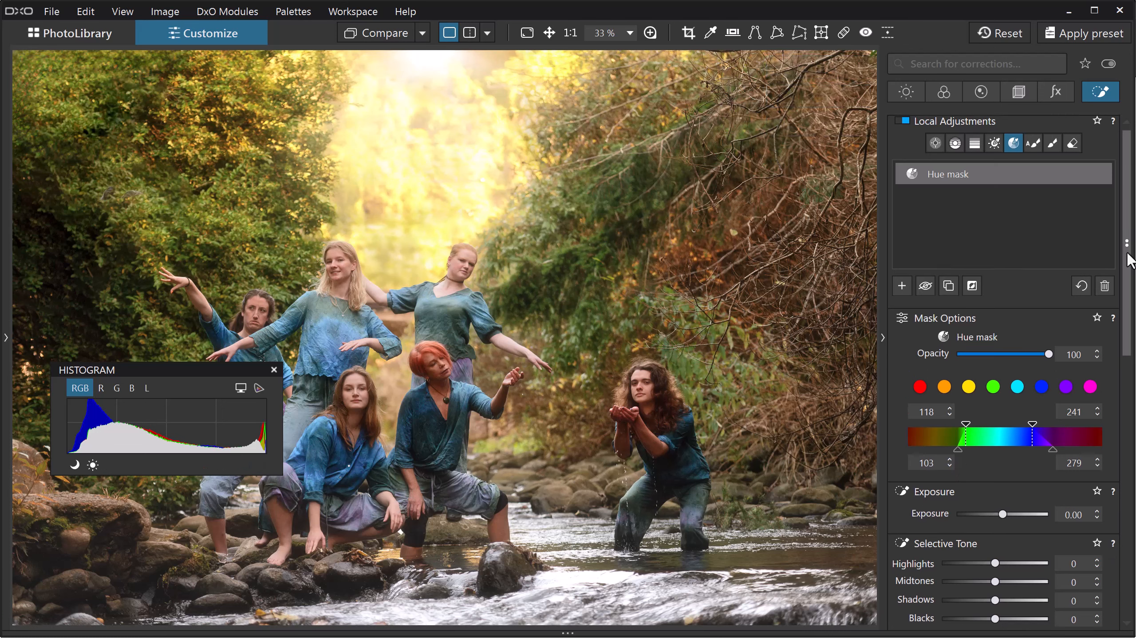
{"action": "scroll", "coordinate": [1002, 394], "scroll_direction": "down", "scroll_amount": 3}
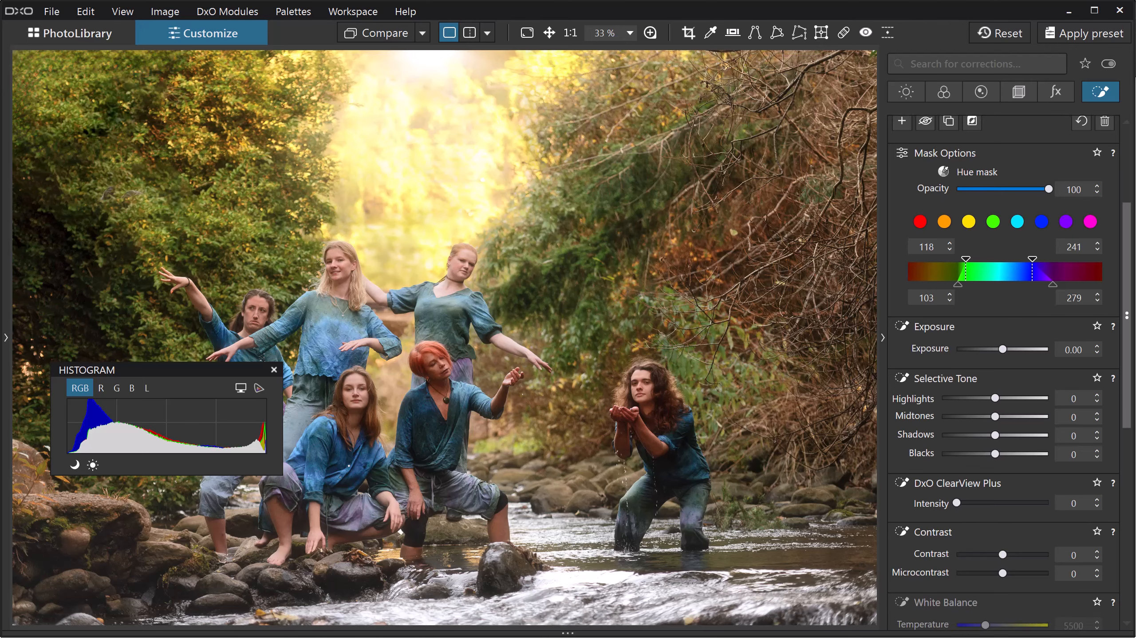
{"action": "scroll", "coordinate": [1002, 371], "scroll_direction": "down", "scroll_amount": 4}
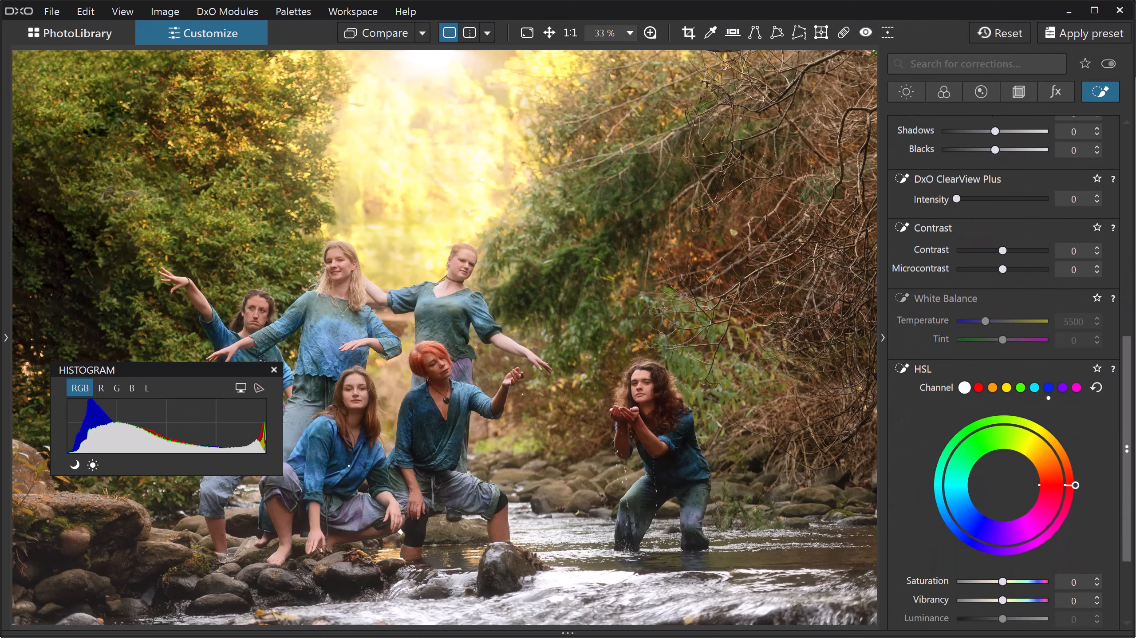
{"action": "scroll", "coordinate": [1068, 326], "scroll_direction": "down", "scroll_amount": 3}
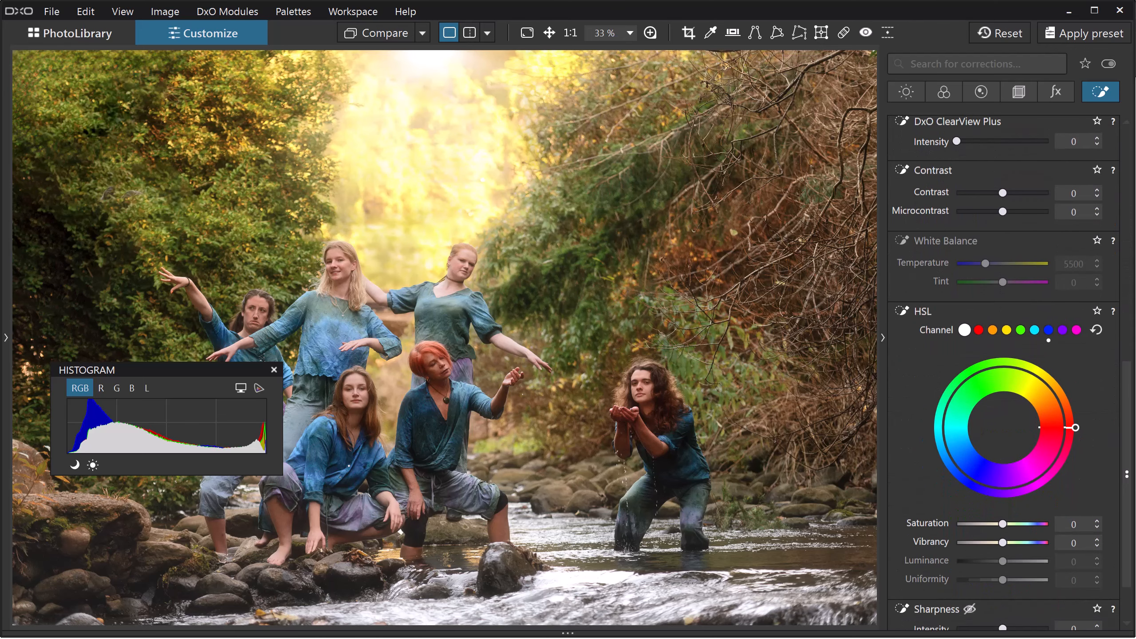
{"action": "left_click", "coordinate": [1048, 330]}
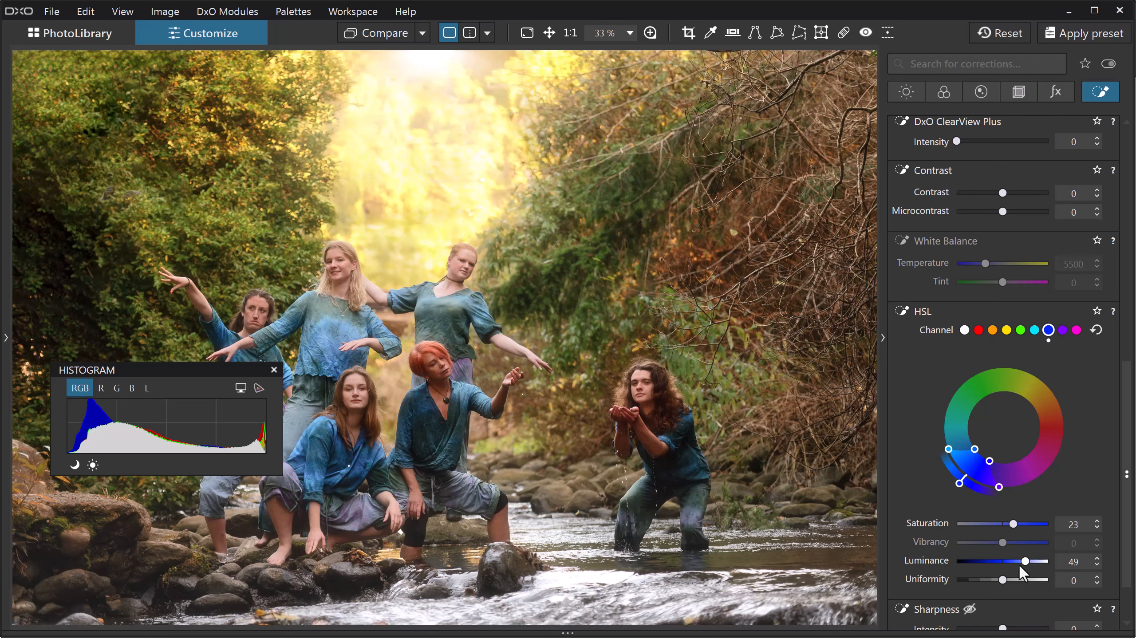
Step: Compare the photo with the Hue mask hidden and shown, and move the histogram up over the foliage
{"action": "left_click_drag", "start_coordinate": [1127, 540], "coordinate": [1127, 306]}
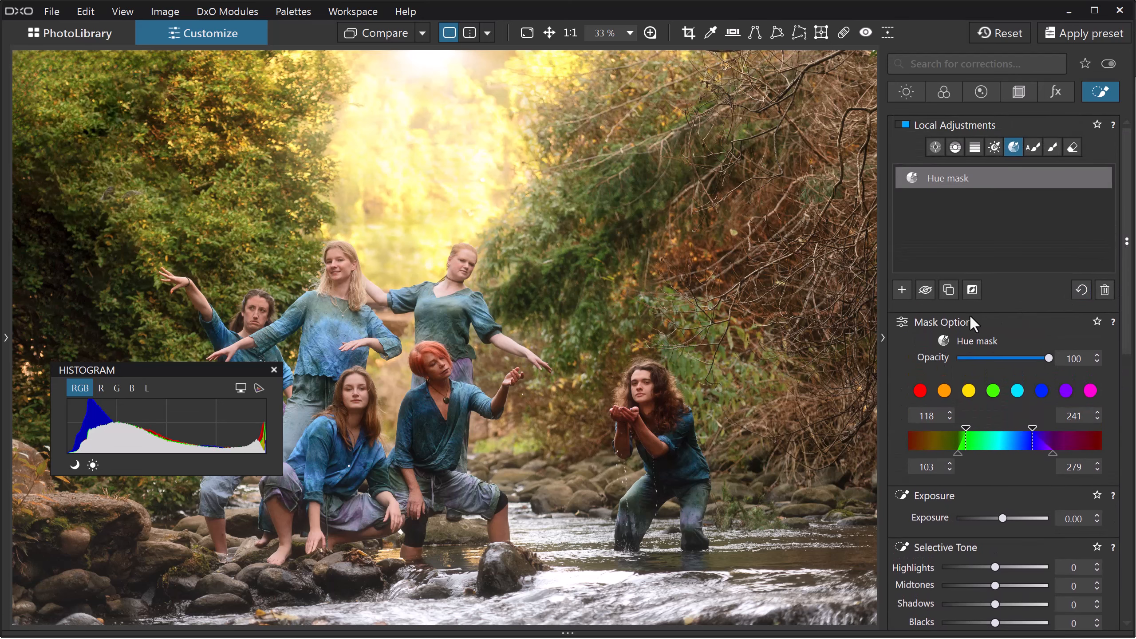
{"action": "left_click", "coordinate": [925, 287]}
{"action": "left_click", "coordinate": [924, 287]}
{"action": "left_click", "coordinate": [934, 257]}
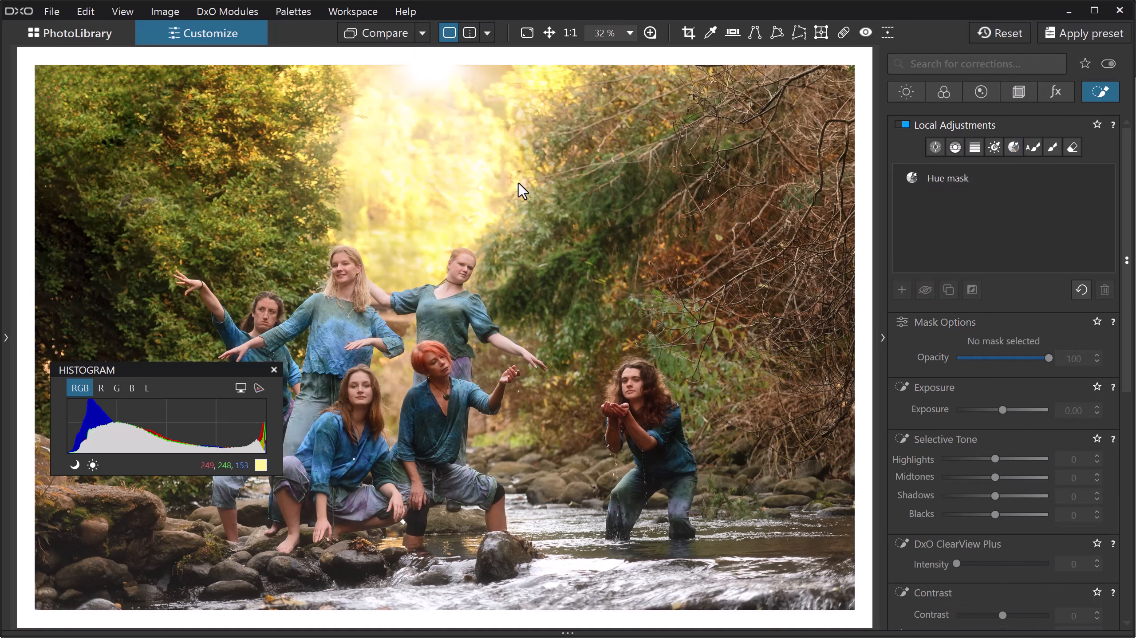
{"action": "left_click_drag", "start_coordinate": [215, 368], "coordinate": [248, 96]}
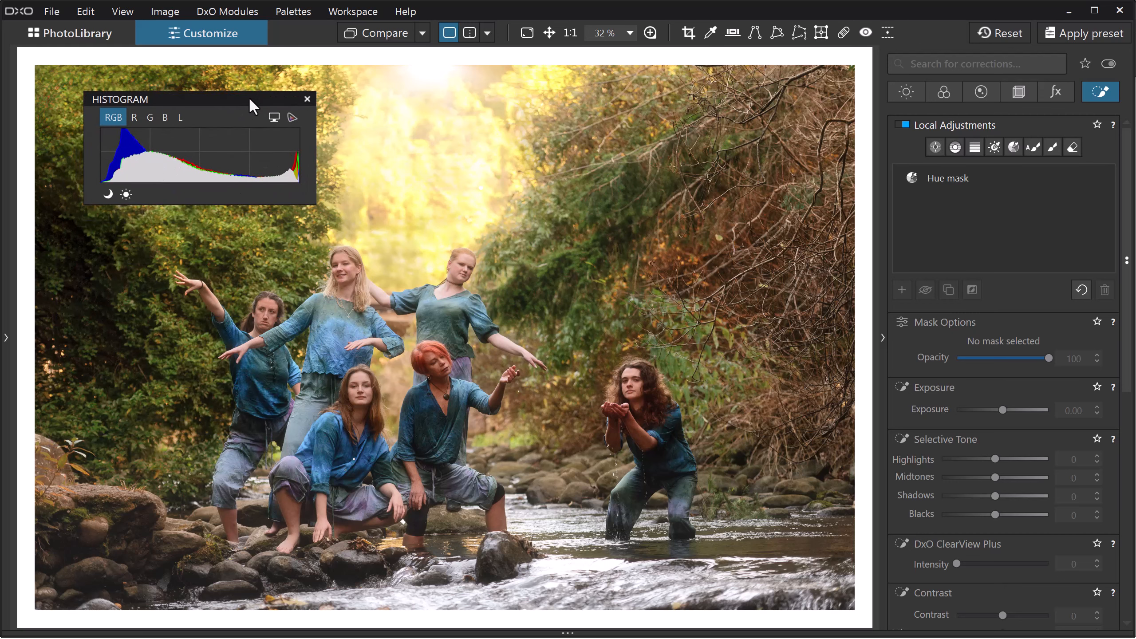